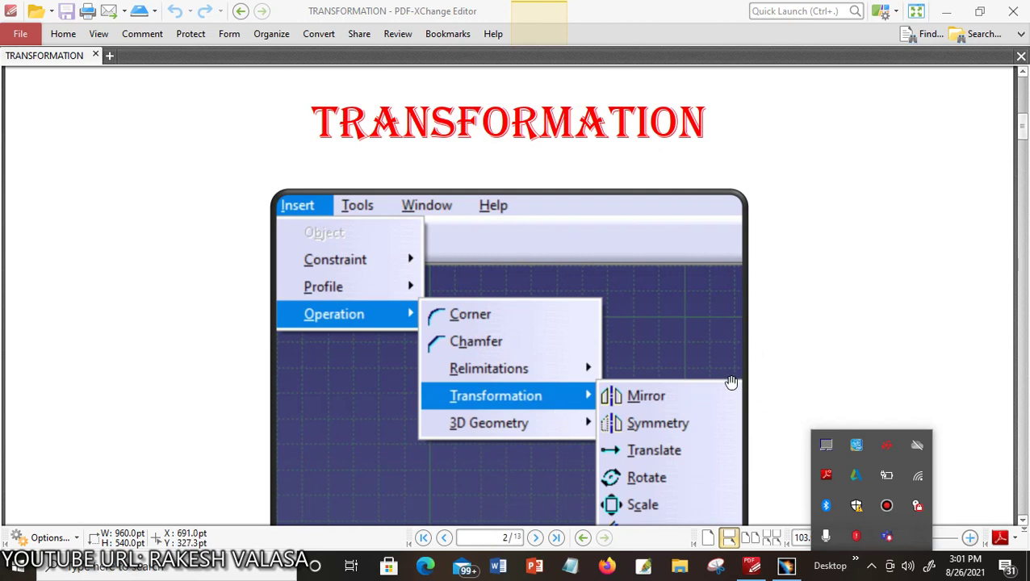
# - Scroll the Transformation slide down to Offset, then switch to CATIA V5
pyautogui.scroll(-3, 730, 383)
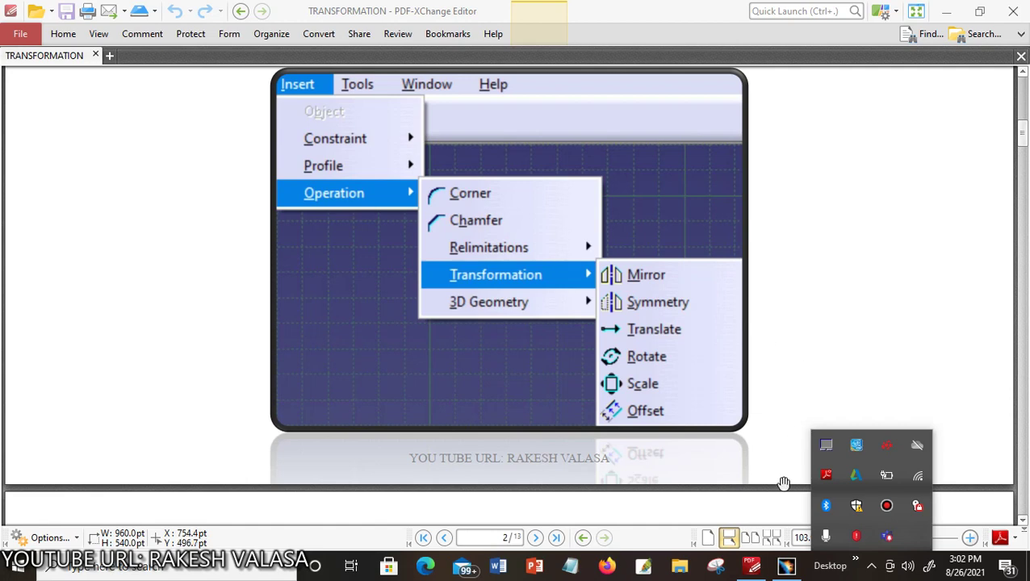
pyautogui.click(787, 566)
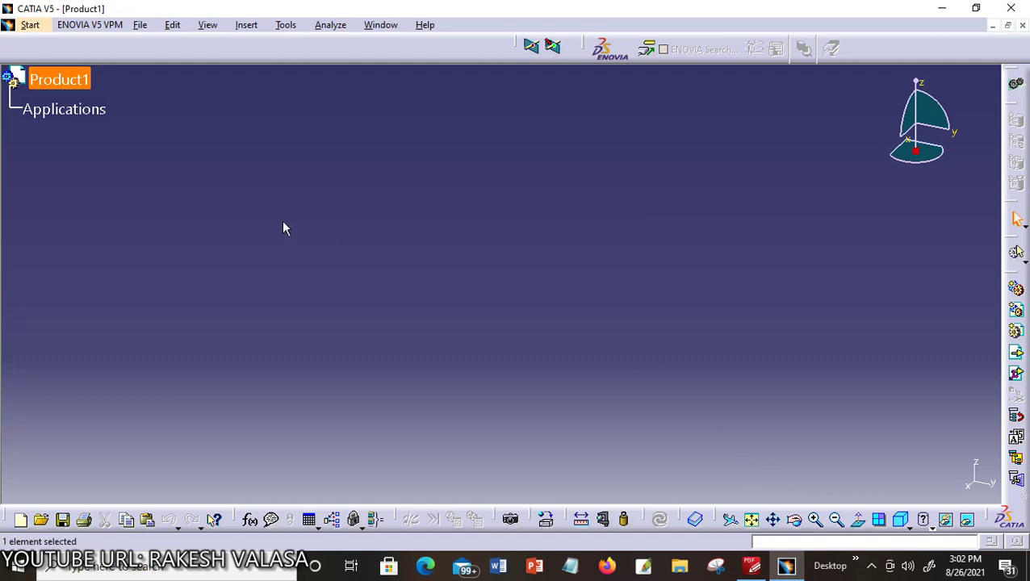
# - Start the Sketcher workbench from Start > Mechanical Design, creating a new Part1
pyautogui.click(29, 28)
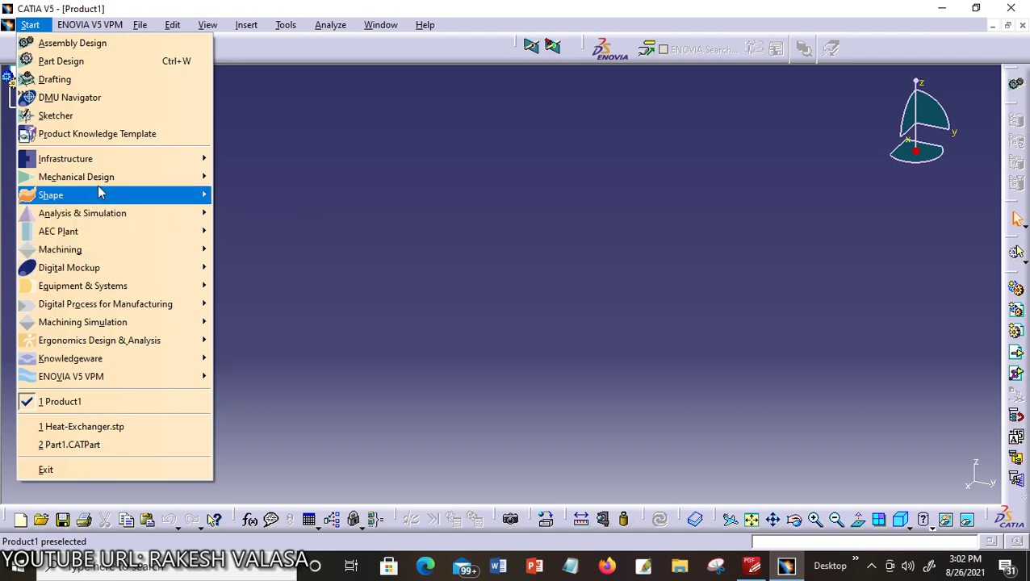
pyautogui.moveTo(129, 177)
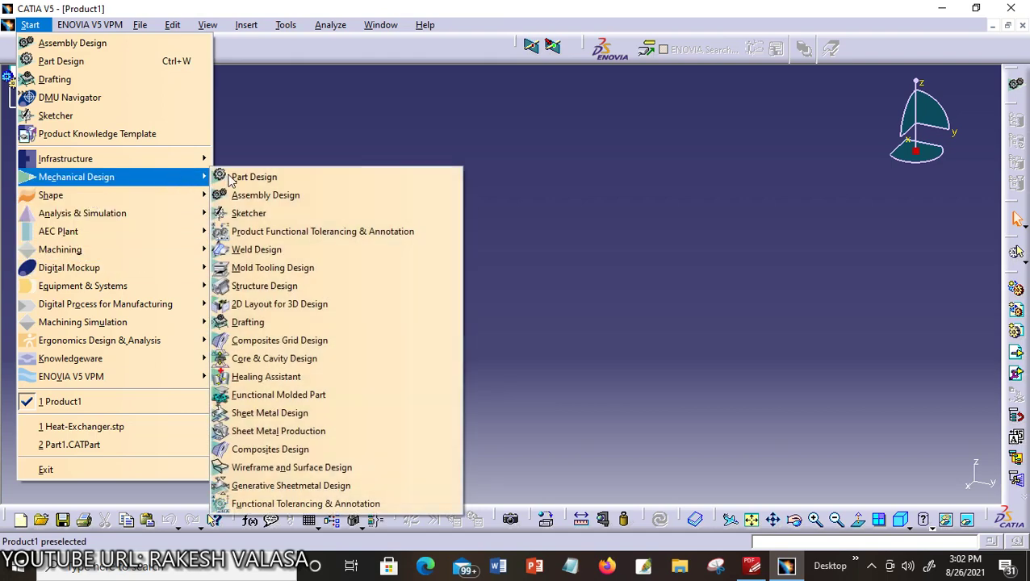
pyautogui.click(246, 214)
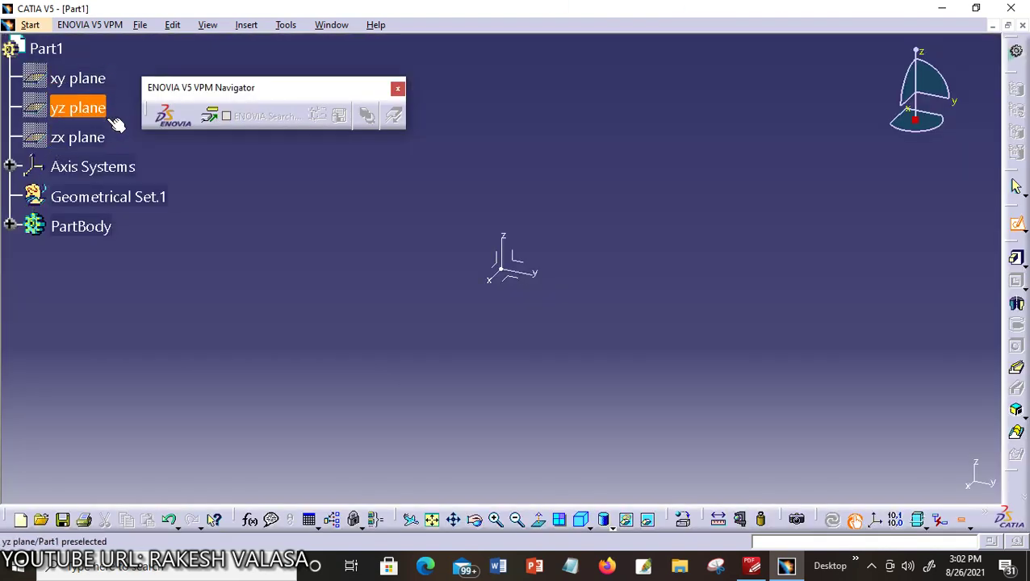
# - Open a sketch on the xy plane and browse the Insert > Operation > Transformation submenu
pyautogui.click(79, 79)
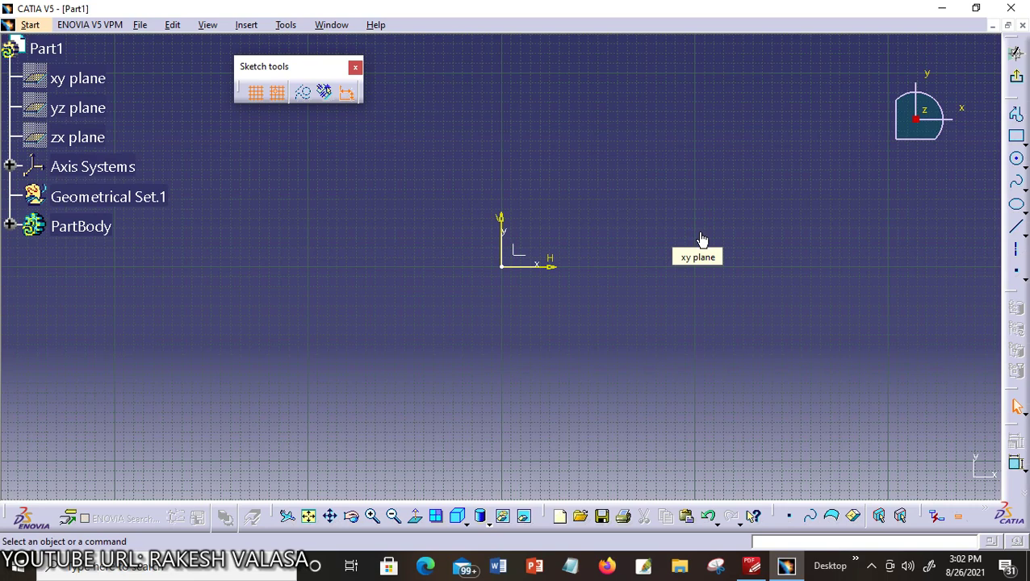
pyautogui.click(250, 25)
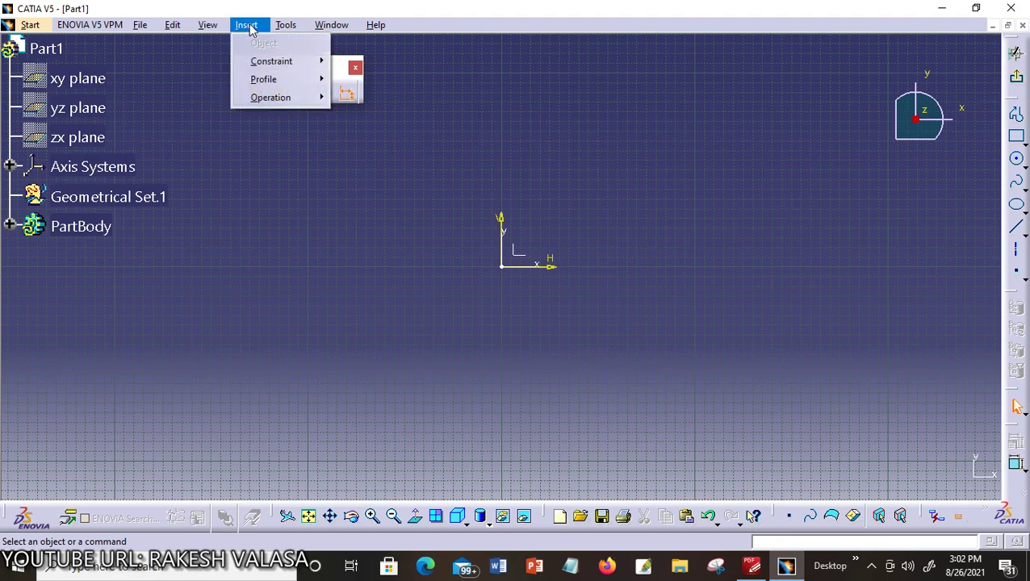
pyautogui.moveTo(285, 98)
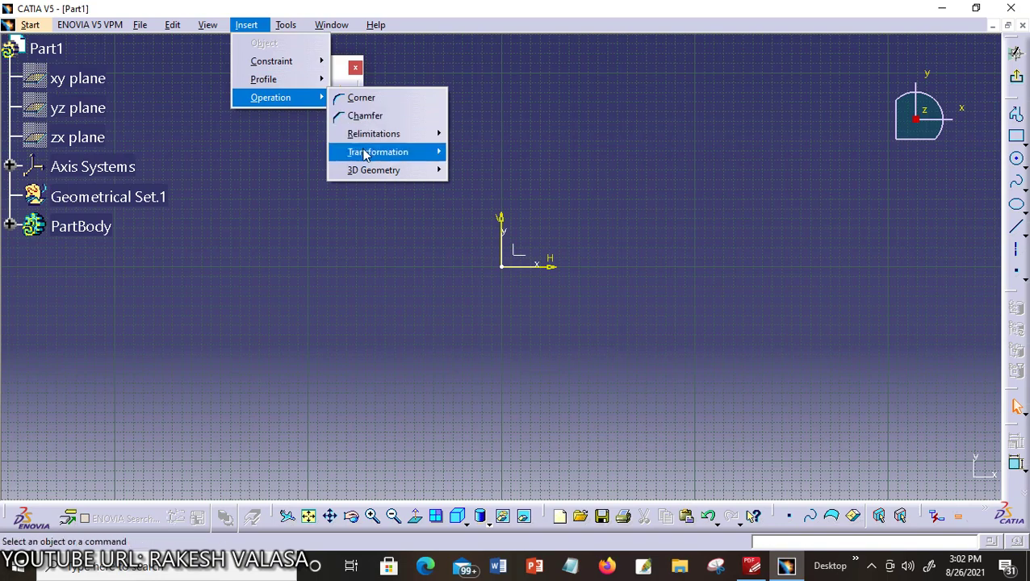
pyautogui.moveTo(363, 151)
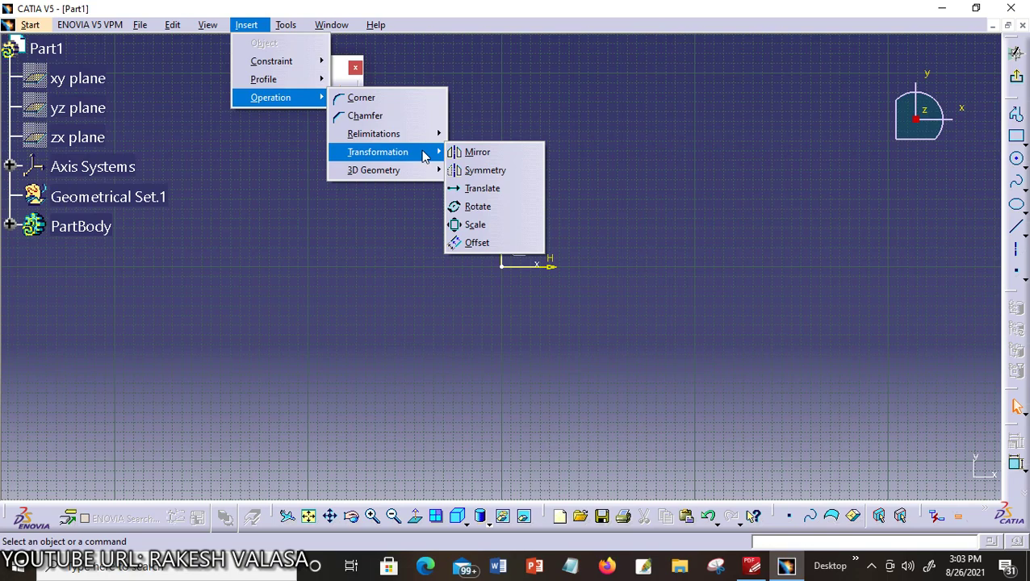
pyautogui.click(664, 268)
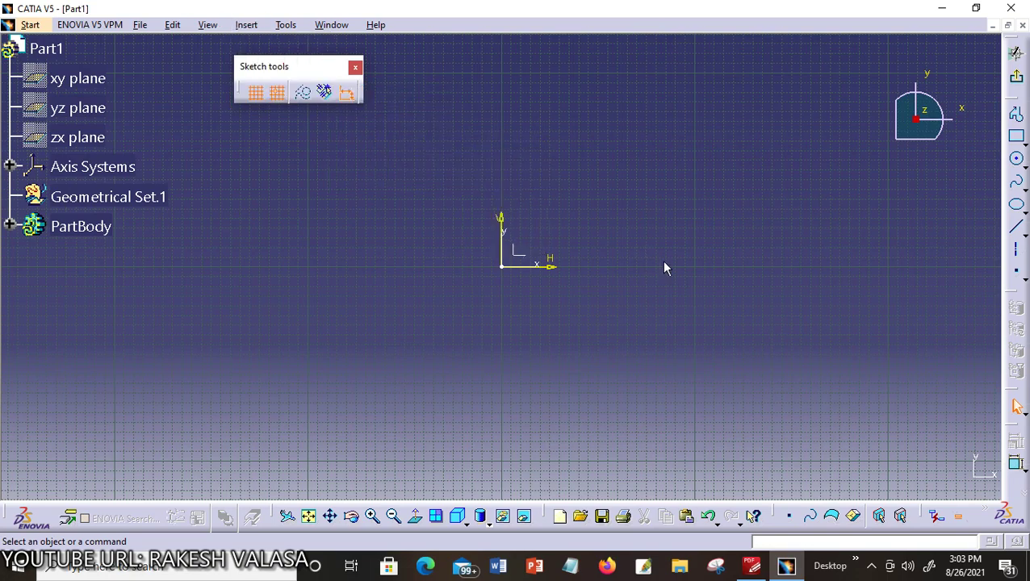
# - Draw a closed slanted slot profile of straight sides and tangent-arc rounded ends
pyautogui.moveTo(644, 231); pyautogui.dragTo(420, 349, button='middle')
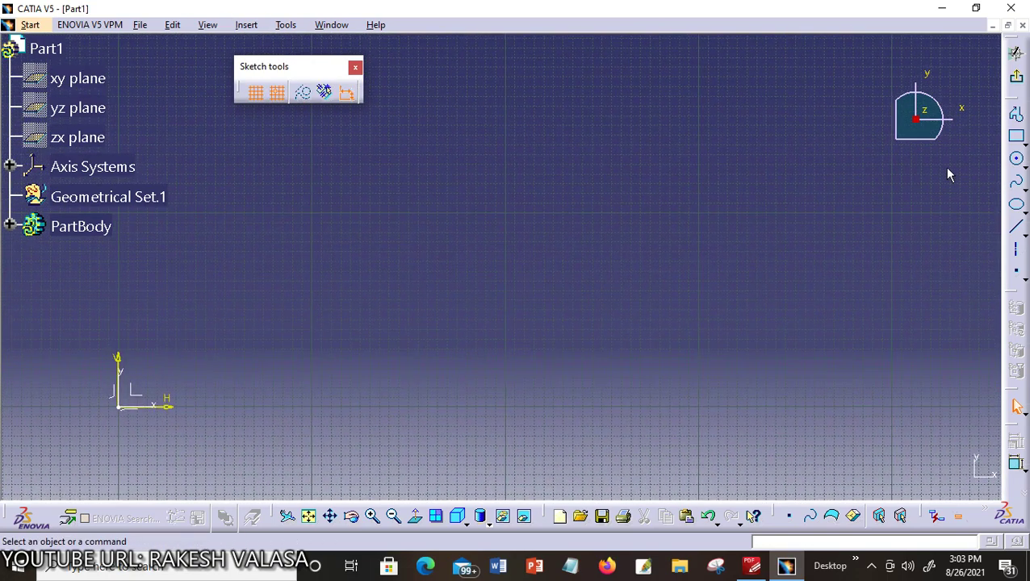
pyautogui.click(1019, 117)
pyautogui.click(398, 377)
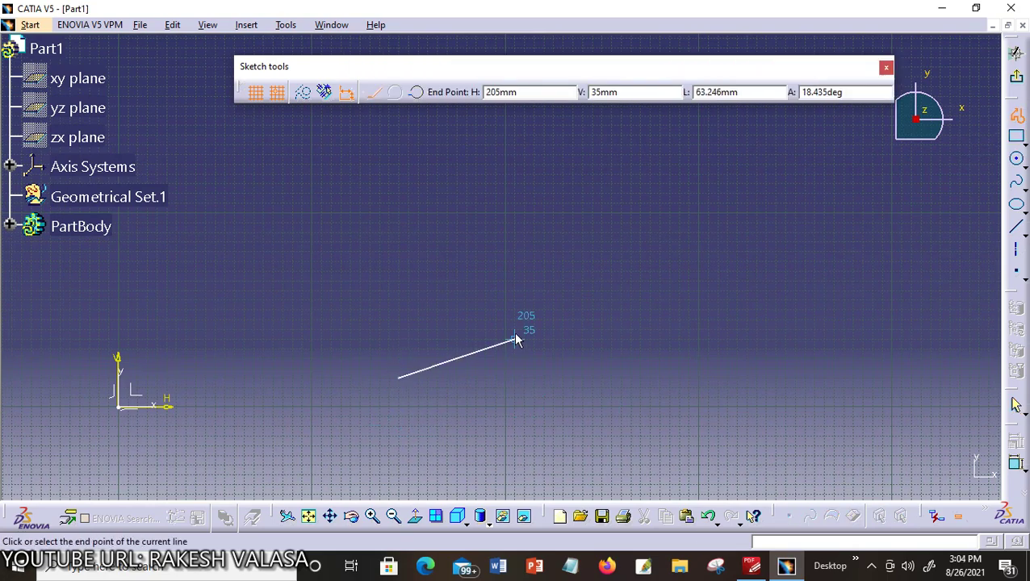
pyautogui.click(517, 330)
pyautogui.moveTo(547, 300); pyautogui.dragTo(493, 235, button='middle')
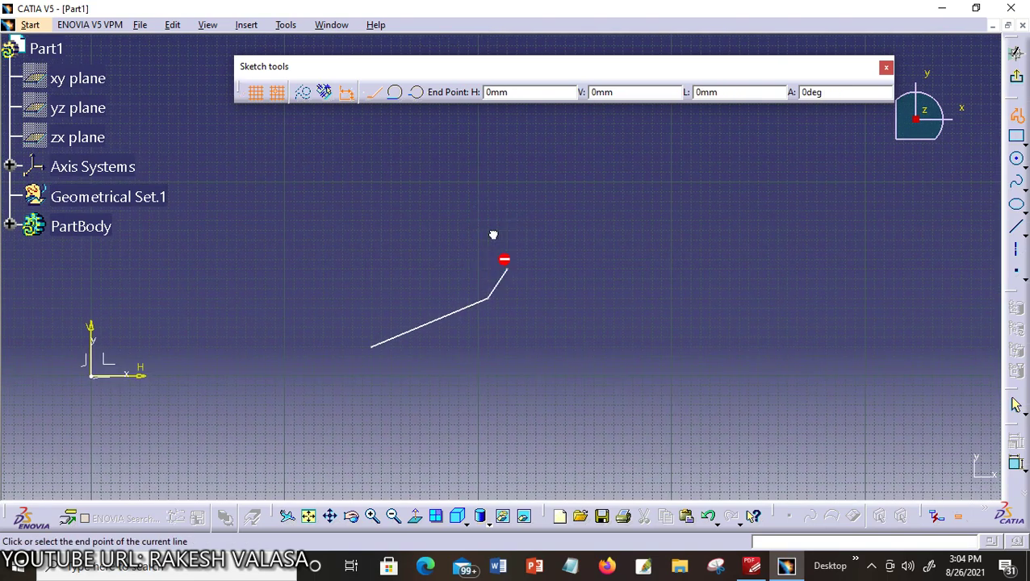
pyautogui.moveTo(505, 260); pyautogui.dragTo(432, 230)
pyautogui.click(430, 231)
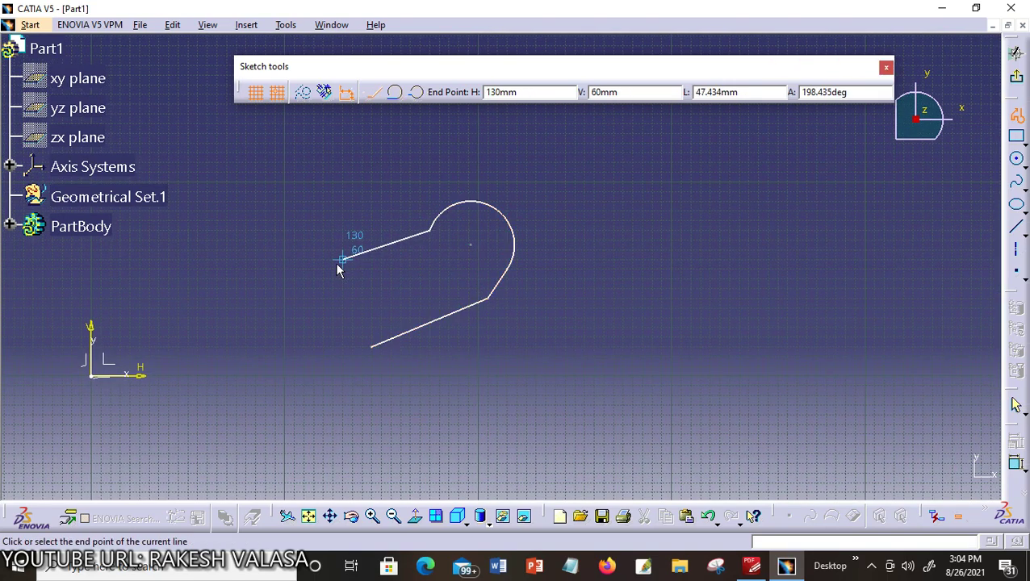
pyautogui.click(325, 275)
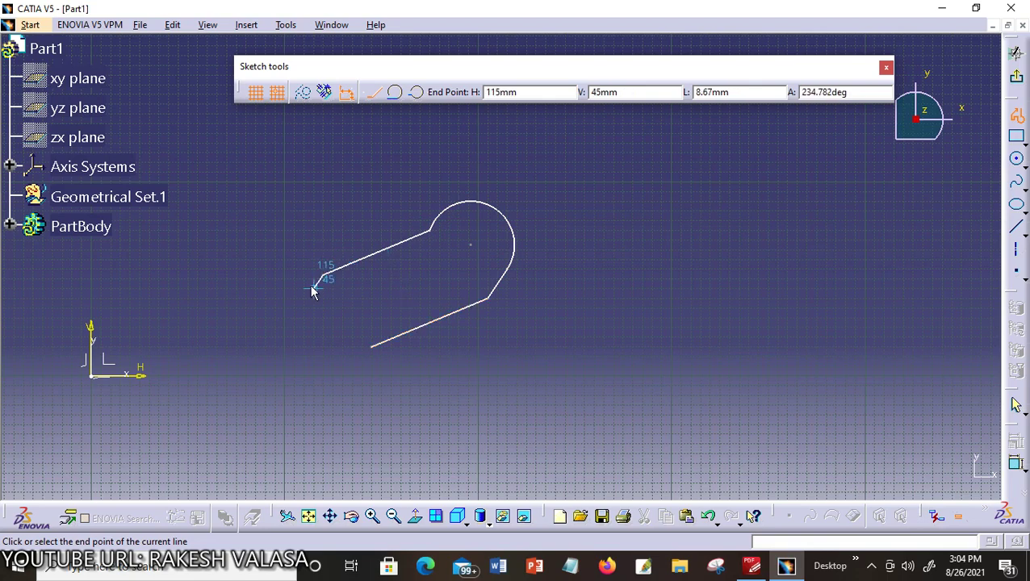
pyautogui.moveTo(313, 292); pyautogui.dragTo(383, 353)
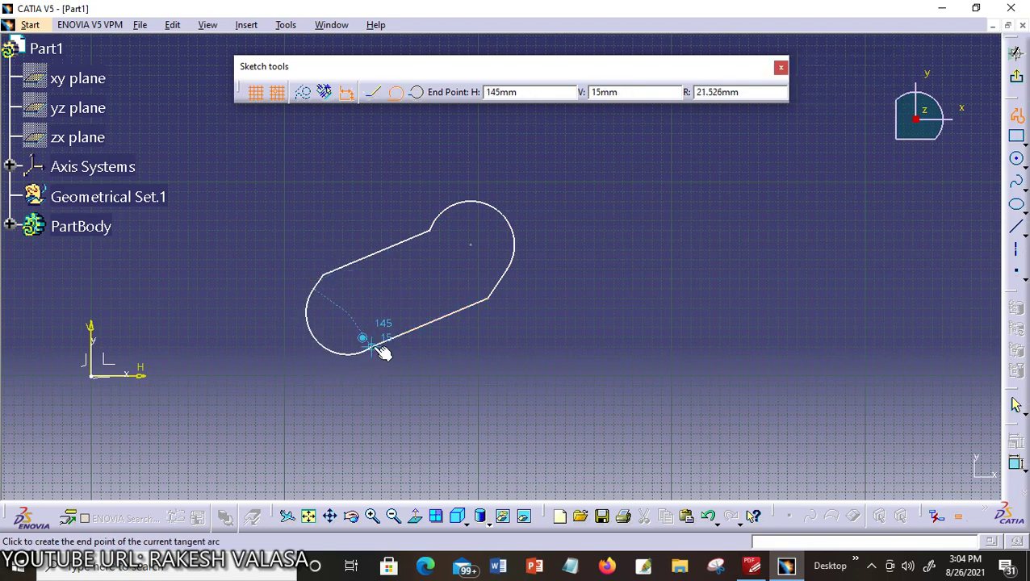
pyautogui.click(383, 353)
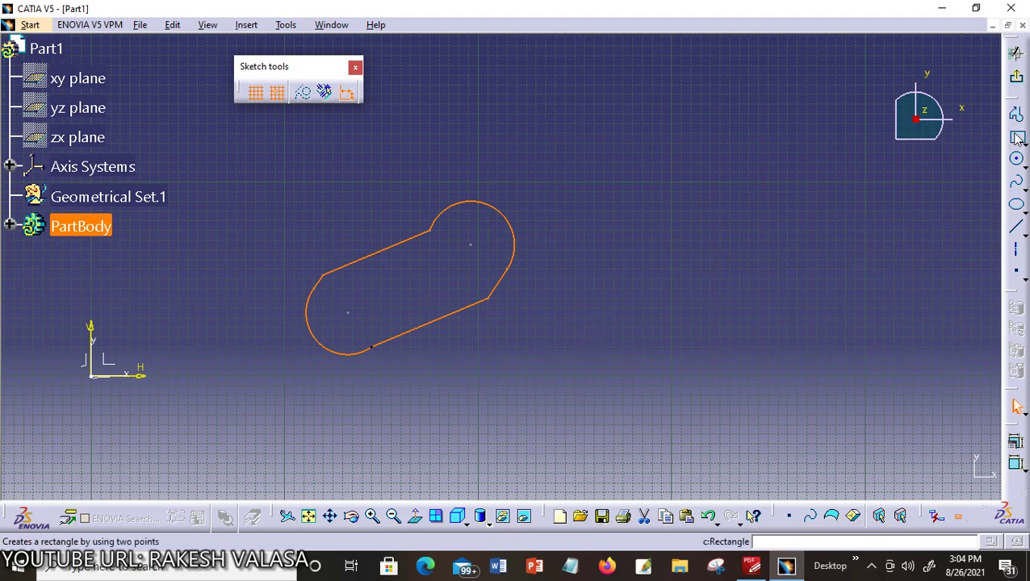
# - Draw a separate slanted straight line to the right of the slot profile
pyautogui.click(1019, 229)
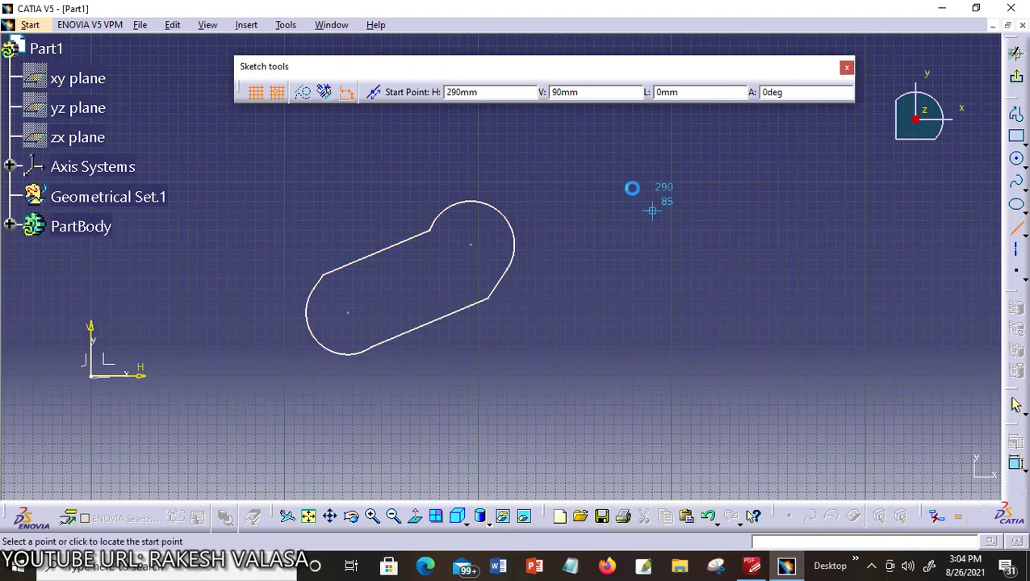
pyautogui.click(622, 144)
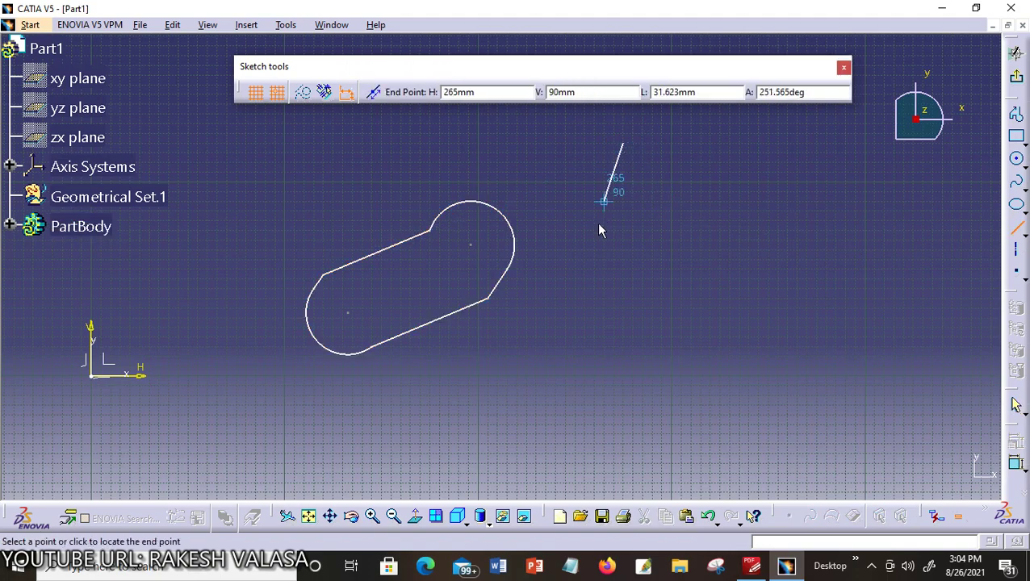
pyautogui.click(586, 365)
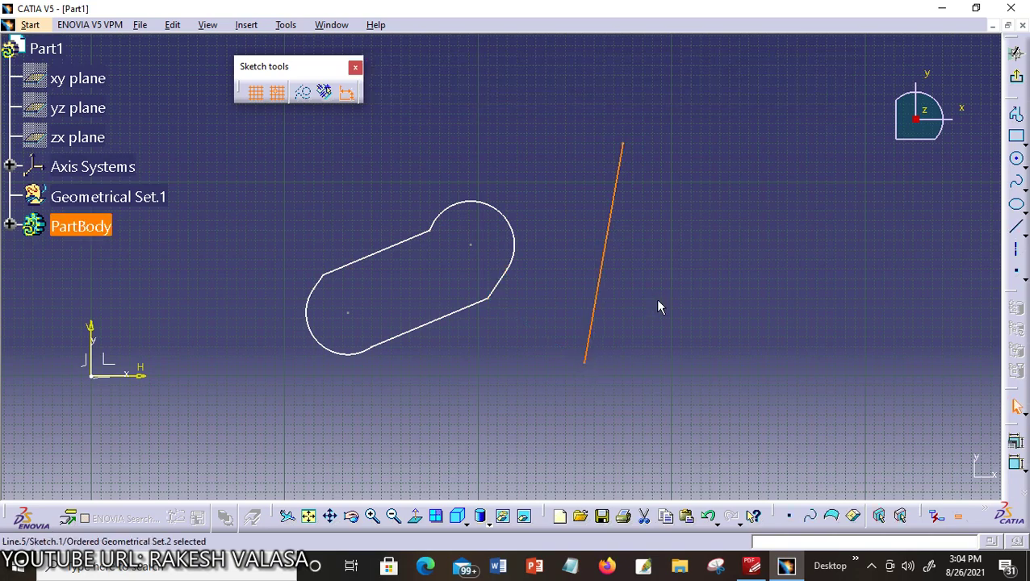
pyautogui.click(658, 303)
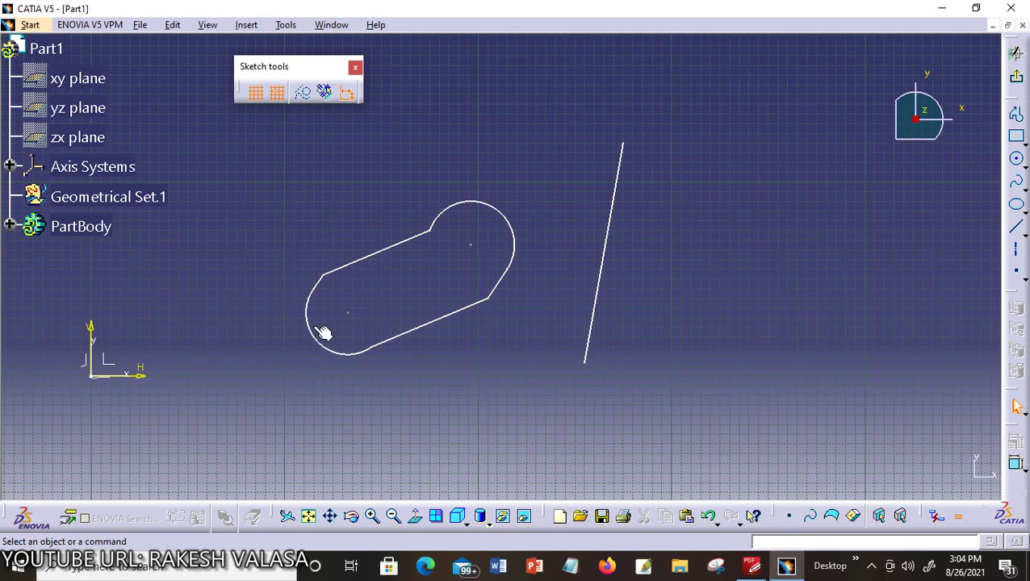
# - Mirror the slot profile across the slanted line using Symmetry
pyautogui.click(249, 26)
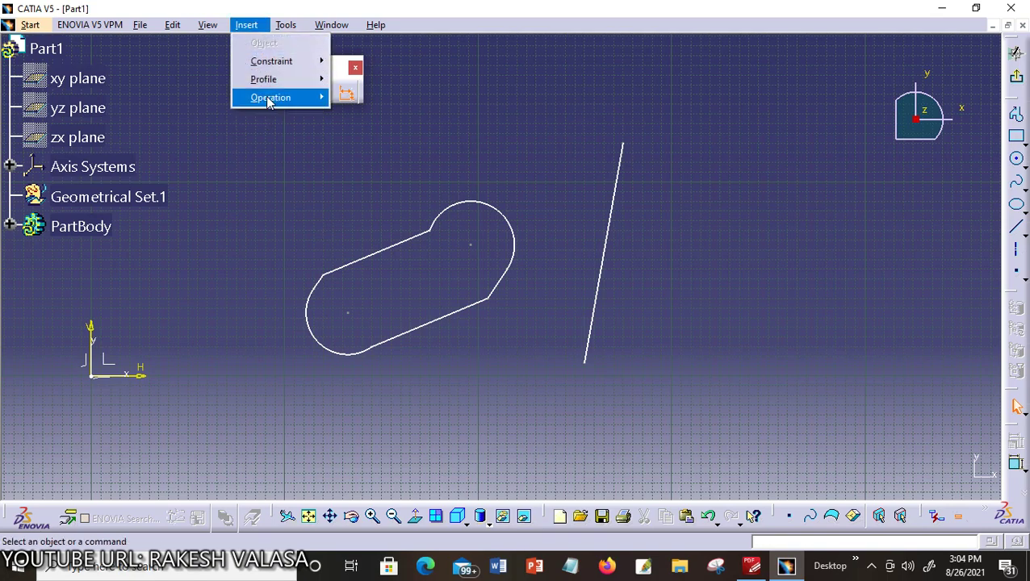
pyautogui.moveTo(272, 97)
pyautogui.moveTo(375, 154)
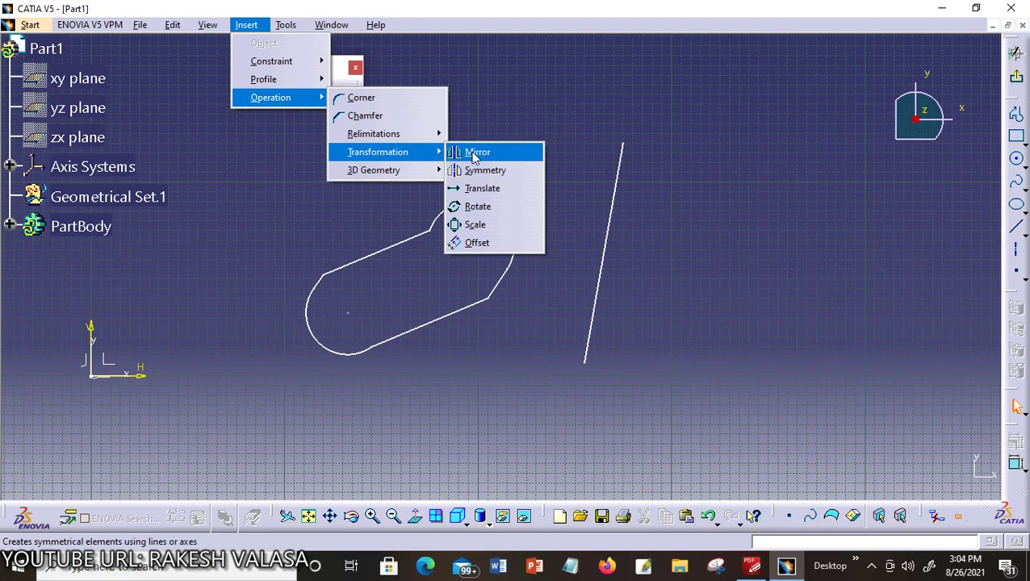
pyautogui.click(476, 153)
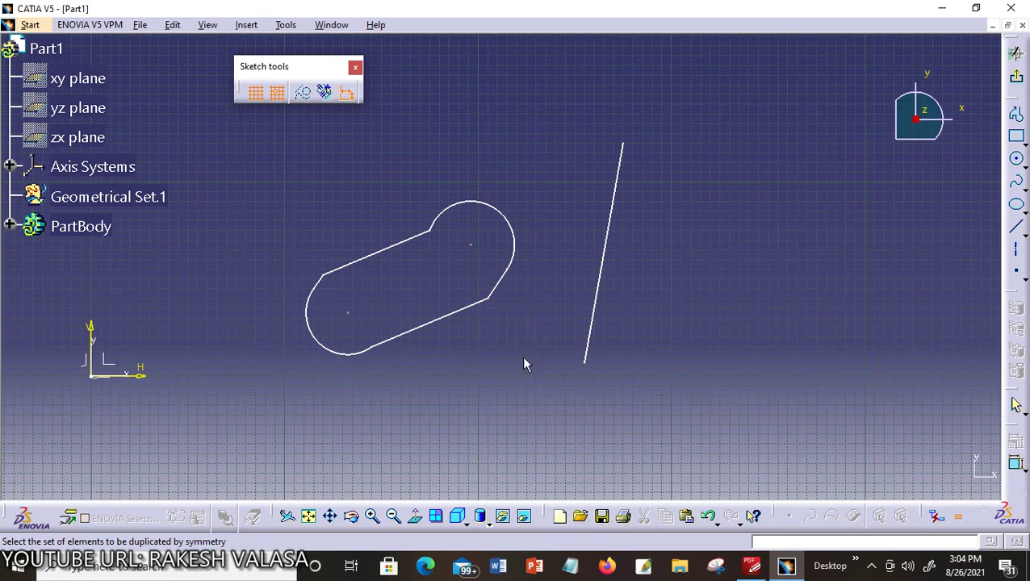
pyautogui.moveTo(523, 356); pyautogui.dragTo(240, 204)
pyautogui.moveTo(238, 181); pyautogui.dragTo(244, 173)
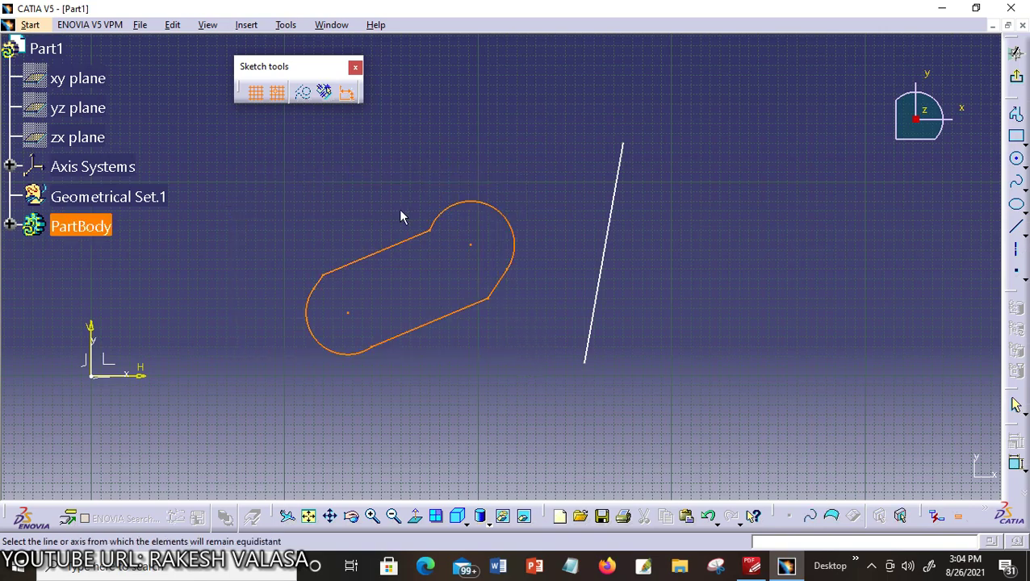
pyautogui.click(616, 245)
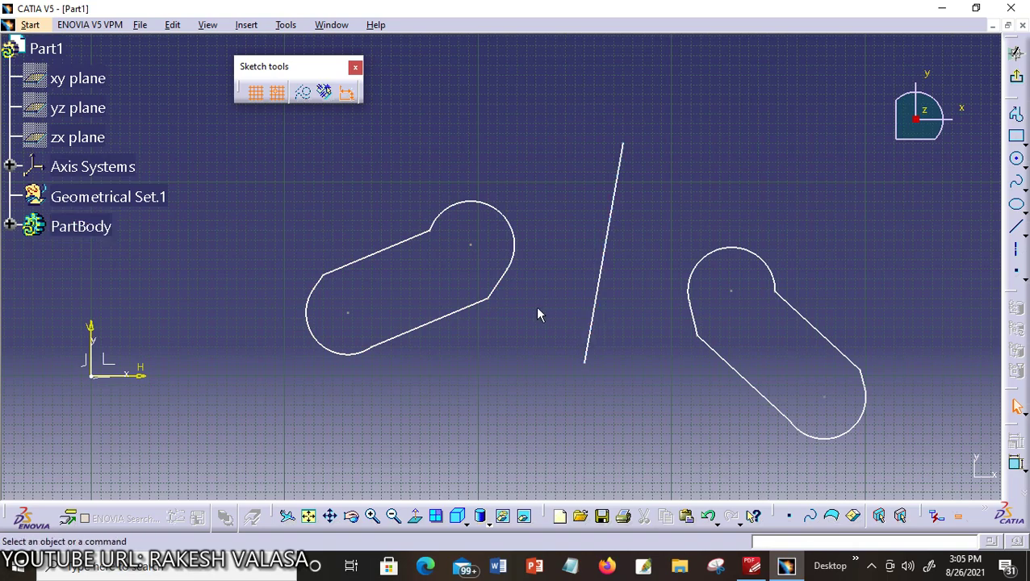
# - Dismiss the notification and box-select the mirrored slot together with the slanted line
pyautogui.moveTo(539, 341); pyautogui.dragTo(529, 198, button='middle')
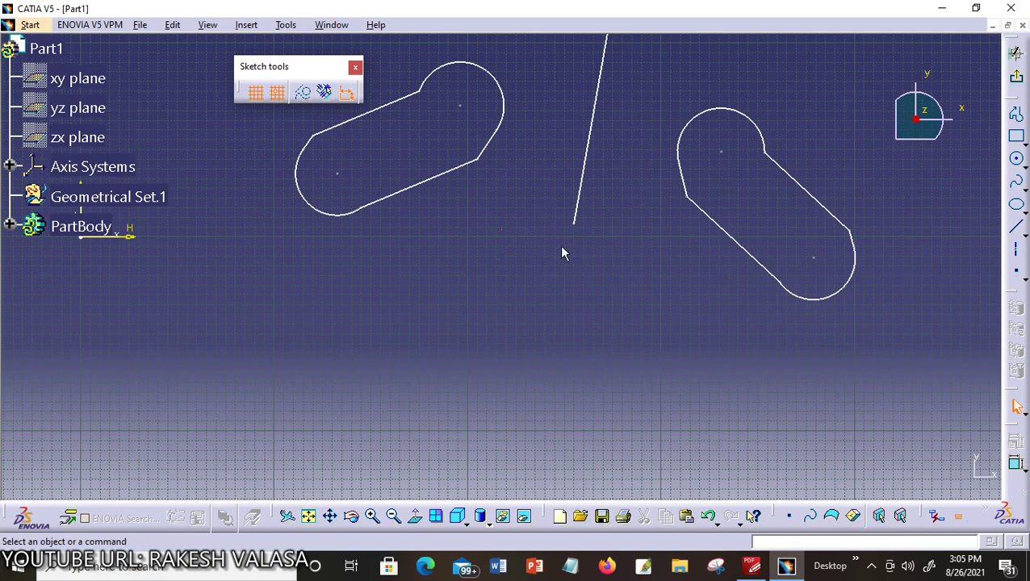
pyautogui.moveTo(570, 214); pyautogui.dragTo(554, 319, button='middle')
pyautogui.click(1005, 399)
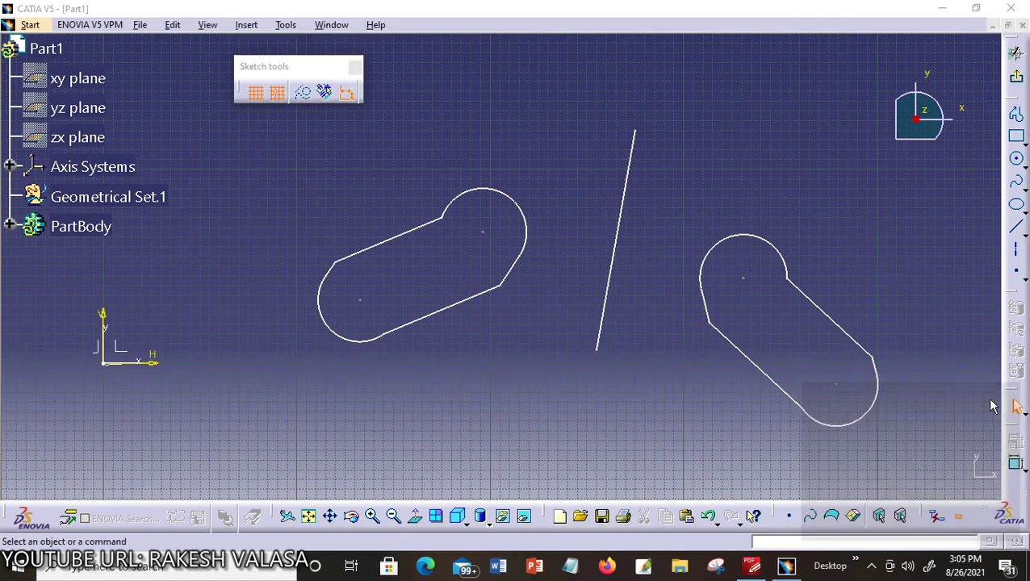
pyautogui.moveTo(898, 436); pyautogui.dragTo(587, 105)
# - Delete the slanted line and mirrored slot, then select the whole remaining slot profile
pyautogui.press('Delete')
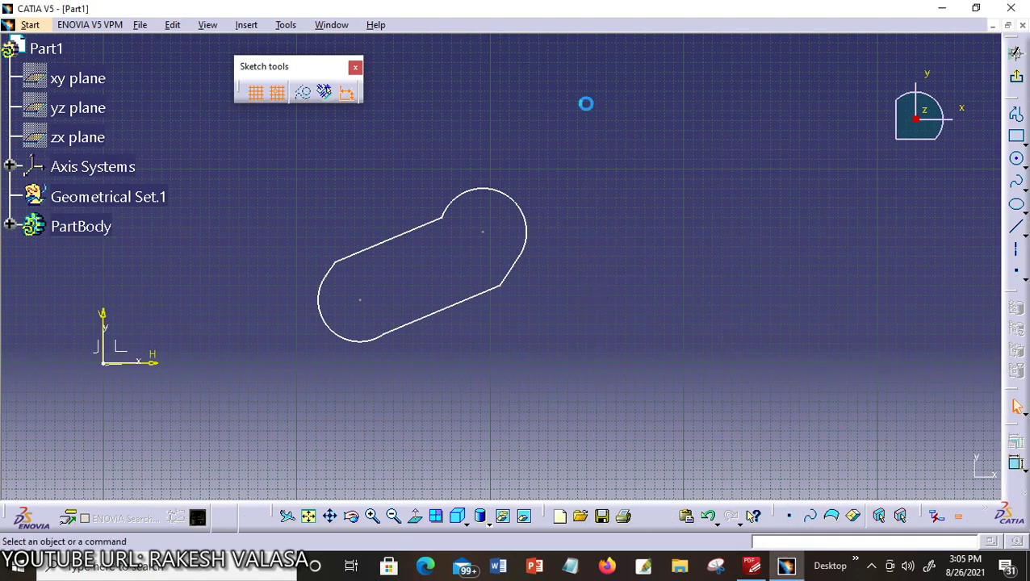
pyautogui.click(247, 25)
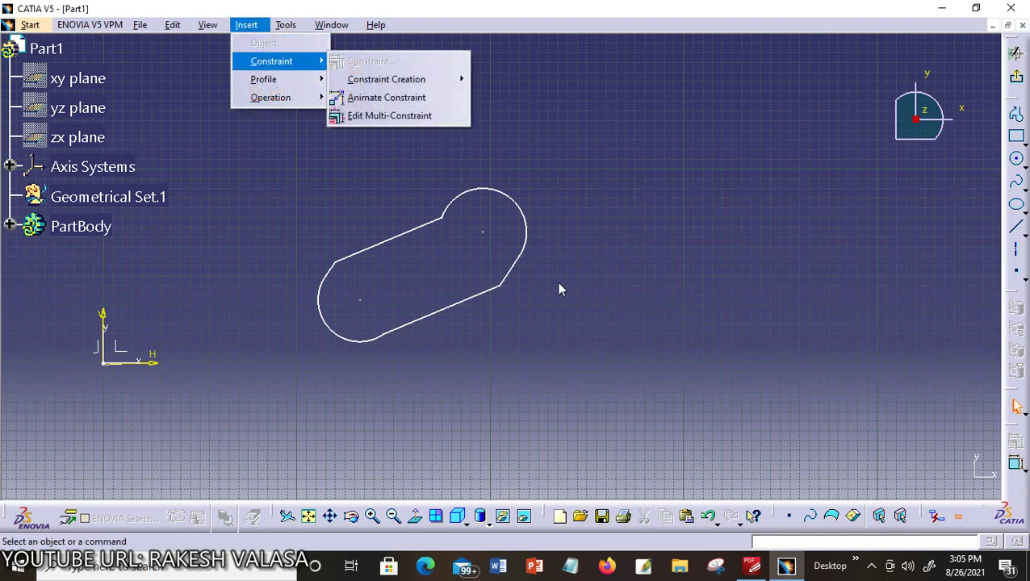
pyautogui.click(636, 370)
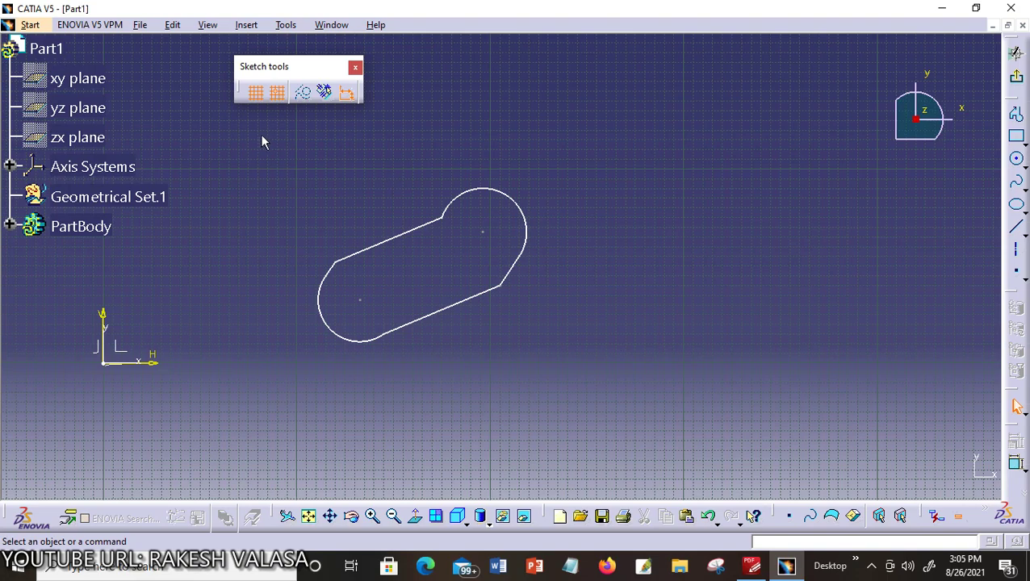
pyautogui.moveTo(261, 134)
pyautogui.mouseDown()
pyautogui.moveTo(416, 340)
pyautogui.moveTo(619, 411)
pyautogui.mouseUp()
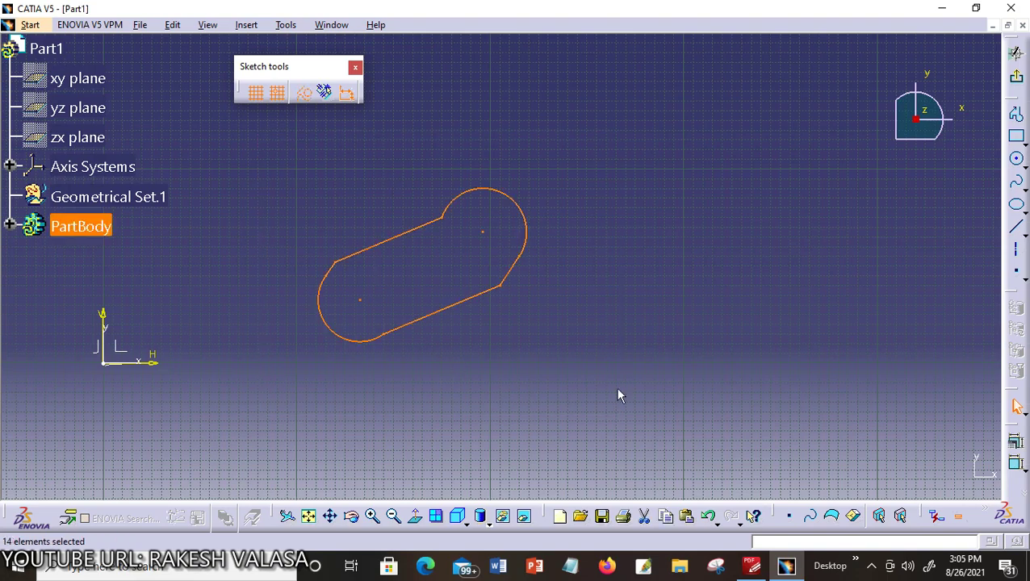
pyautogui.click(247, 25)
# - Auto-constrain the slot profile, adding dimensions such as R 22.535, 65, 59.583 and 33.69°
pyautogui.moveTo(275, 68)
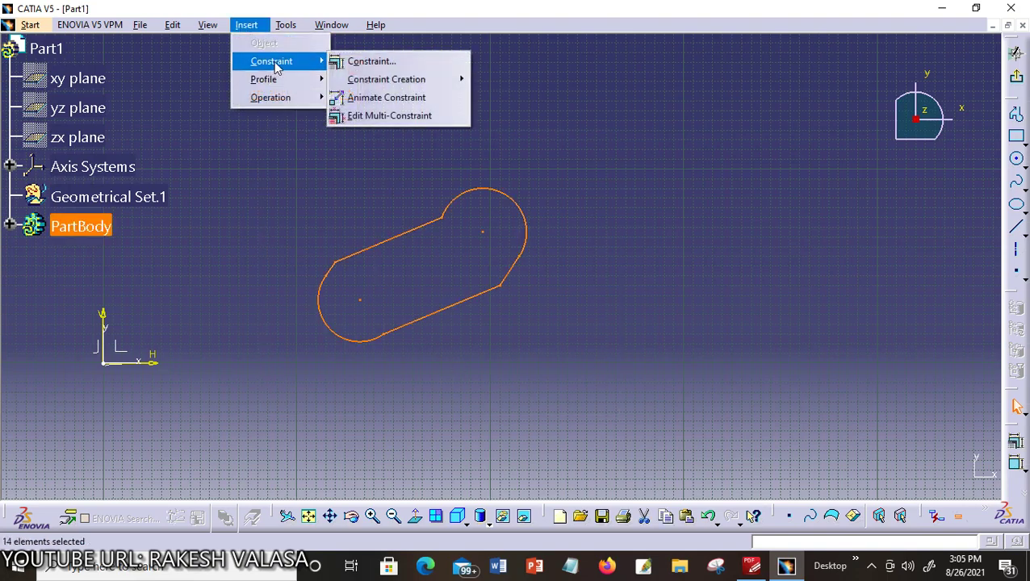
pyautogui.moveTo(414, 80)
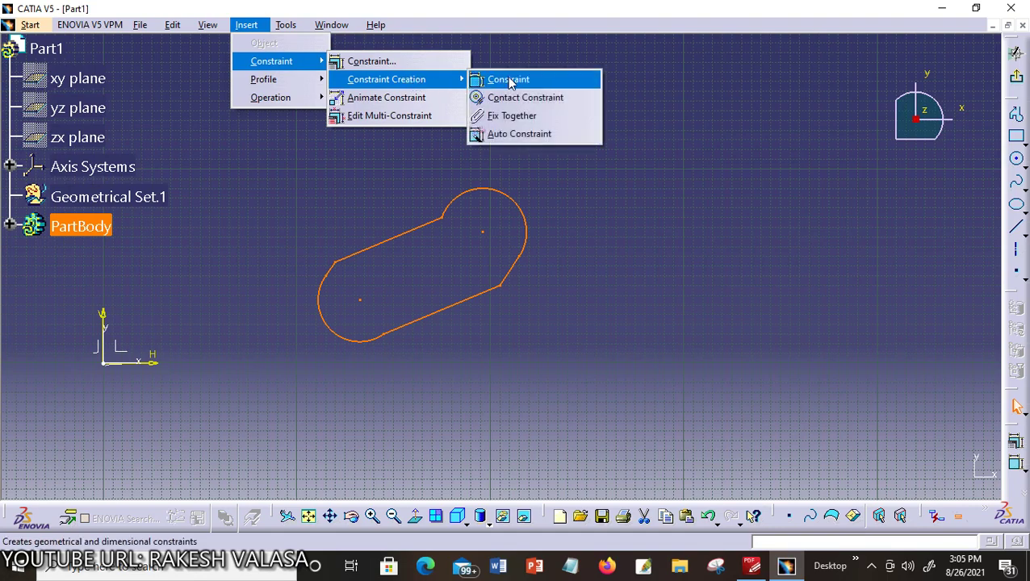
pyautogui.click(521, 134)
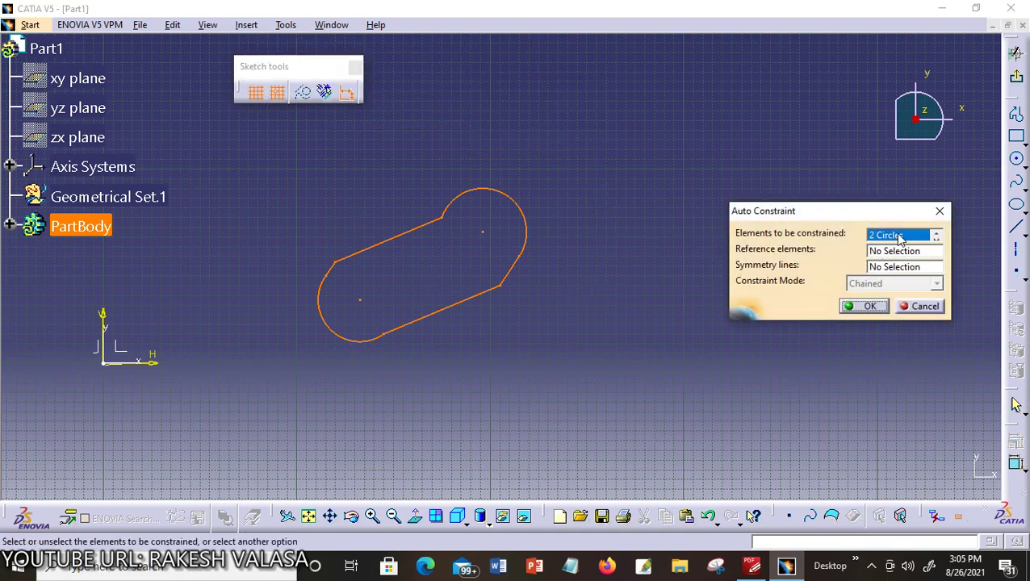
pyautogui.click(866, 307)
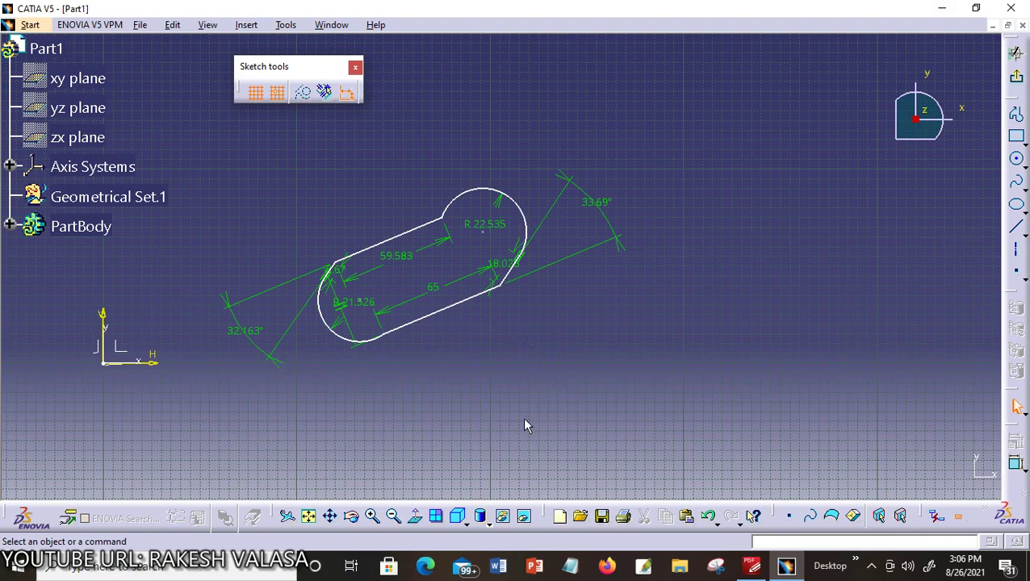
# - Draw a new slanted line to the right of the dimensioned slot
pyautogui.click(1017, 226)
pyautogui.click(607, 381)
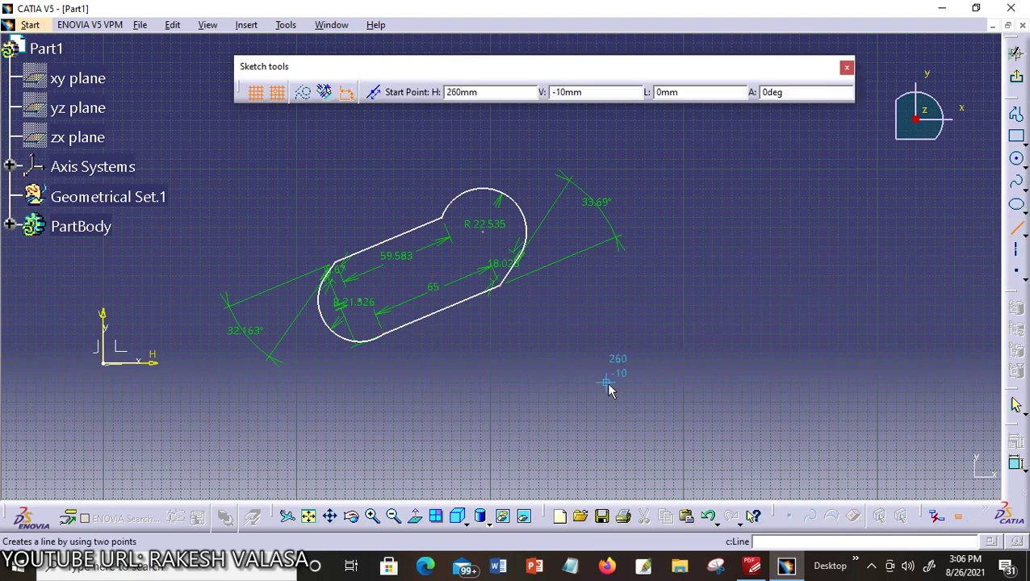
pyautogui.click(664, 171)
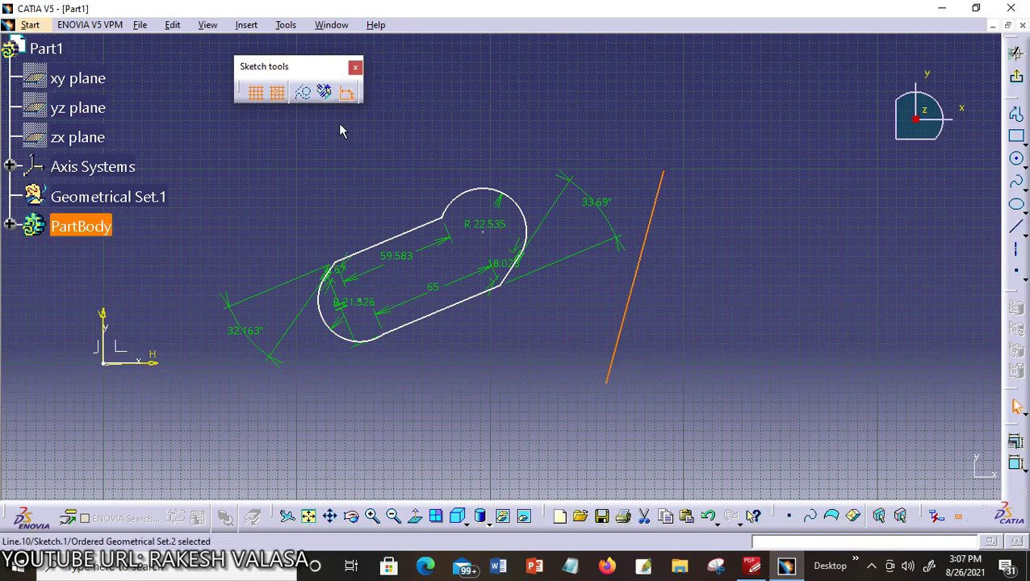
pyautogui.click(454, 100)
# - Cancel a started Symmetry command and box-select all 23 elements of the slot
pyautogui.click(246, 24)
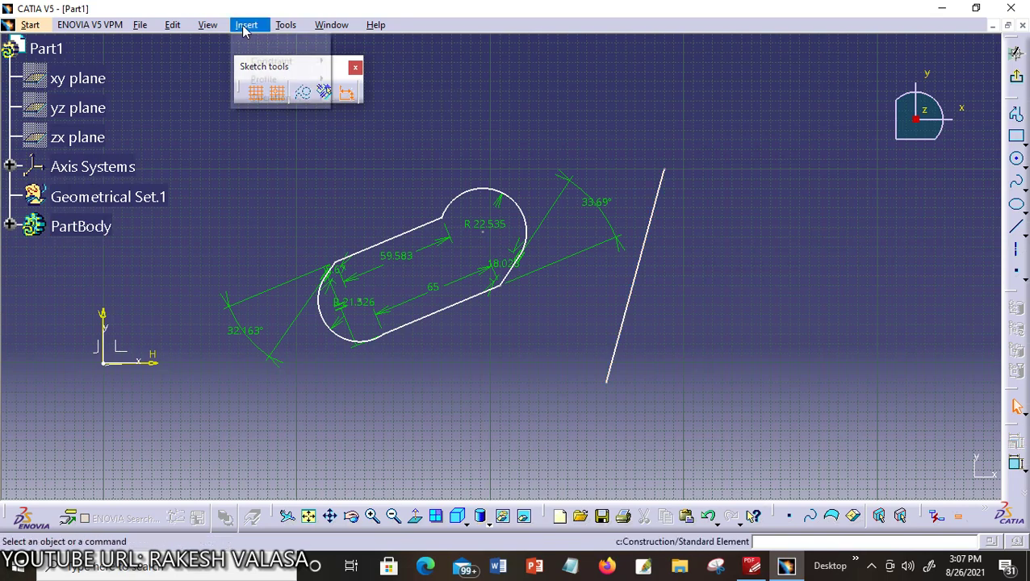
pyautogui.moveTo(291, 100)
pyautogui.moveTo(379, 152)
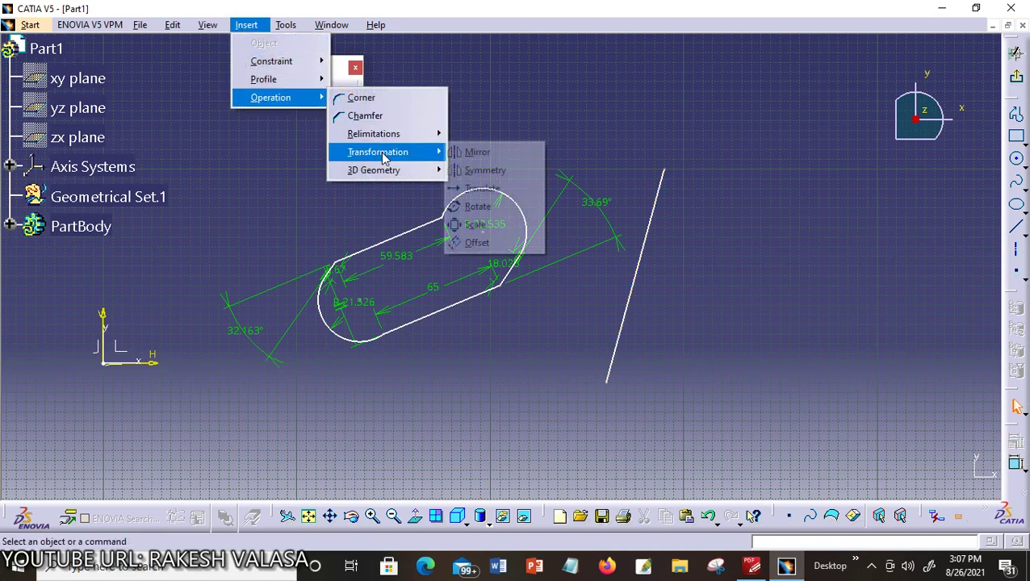
pyautogui.click(487, 169)
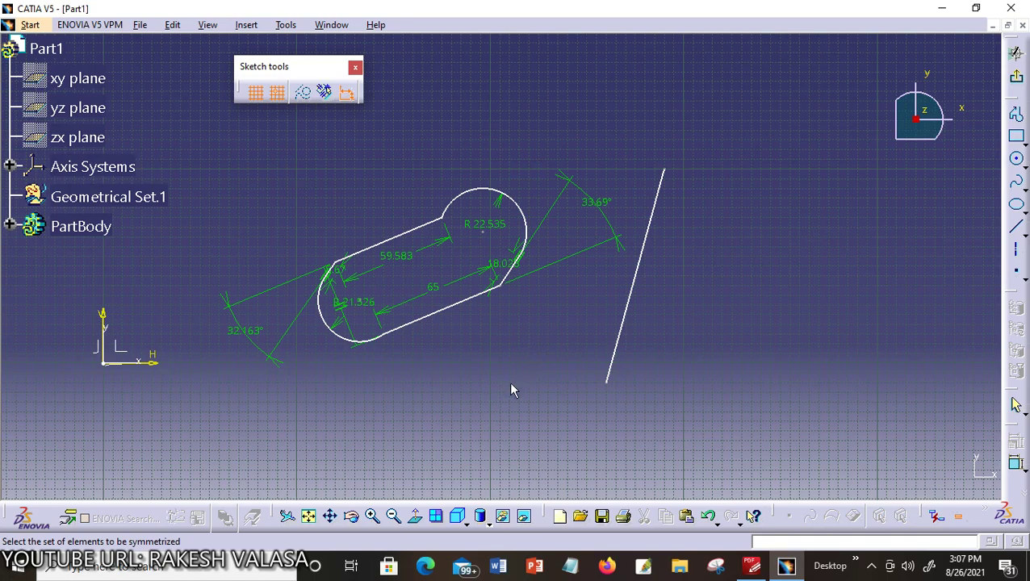
pyautogui.moveTo(511, 384); pyautogui.dragTo(527, 340)
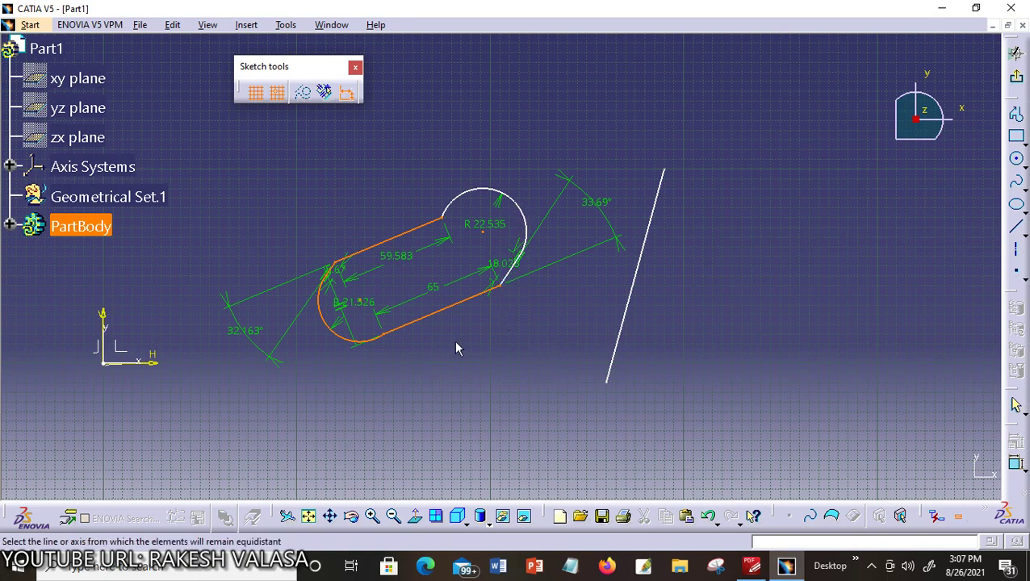
pyautogui.press('Escape')
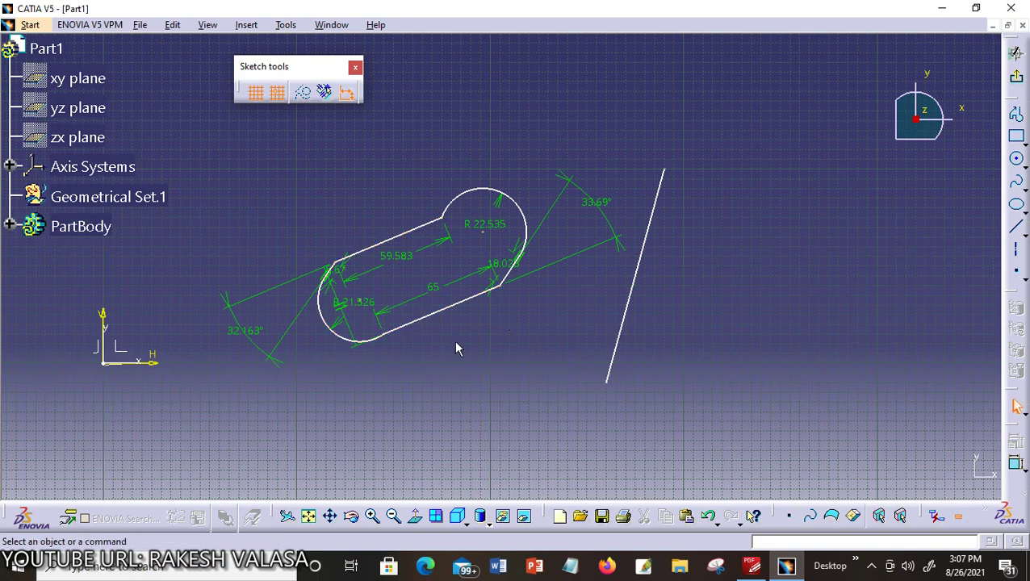
pyautogui.moveTo(288, 148); pyautogui.dragTo(578, 388)
# - Mirror the selected dimensioned slot across the slanted line and pan to view the copy
pyautogui.click(246, 24)
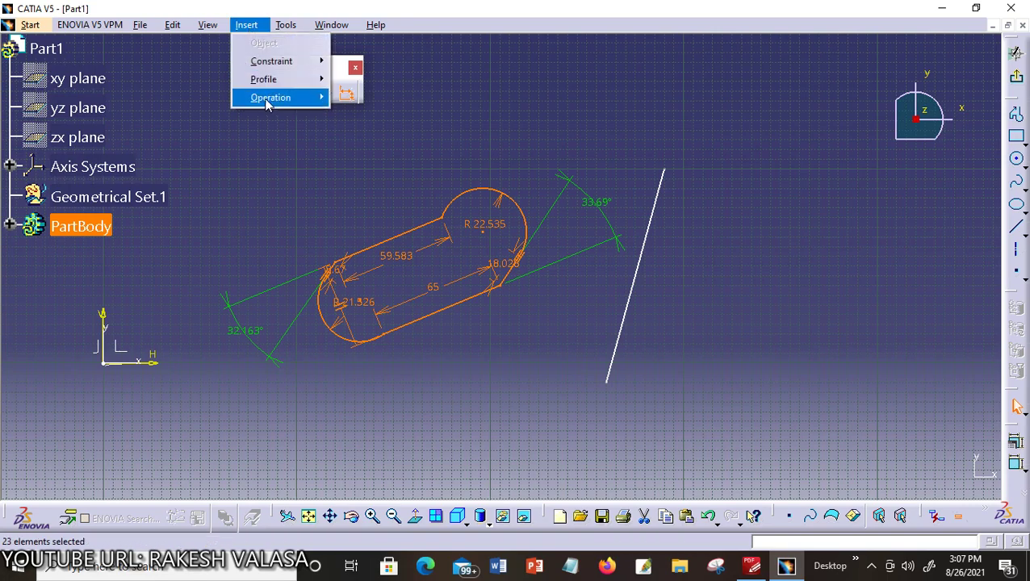
pyautogui.moveTo(271, 103)
pyautogui.moveTo(396, 152)
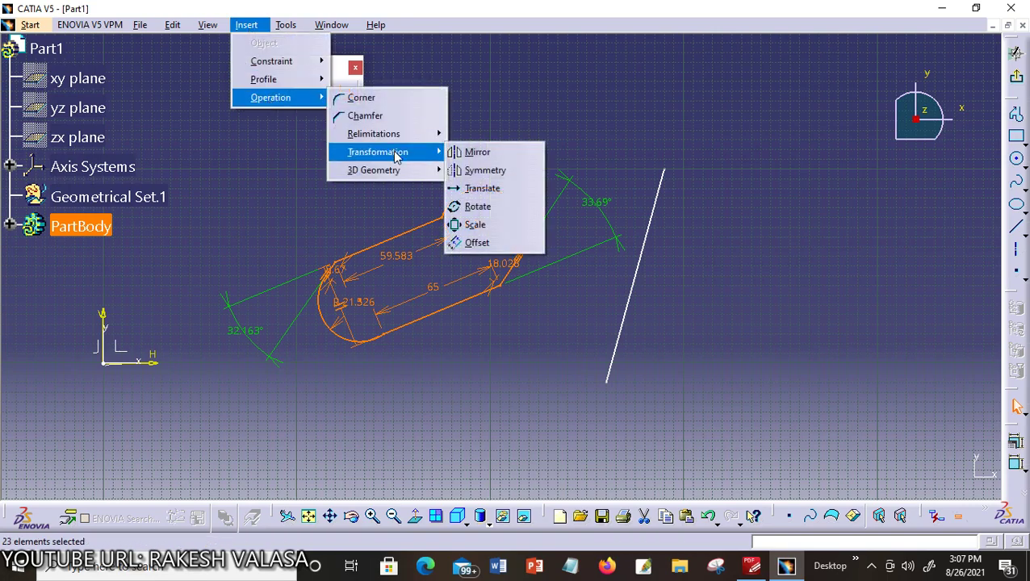
pyautogui.click(486, 171)
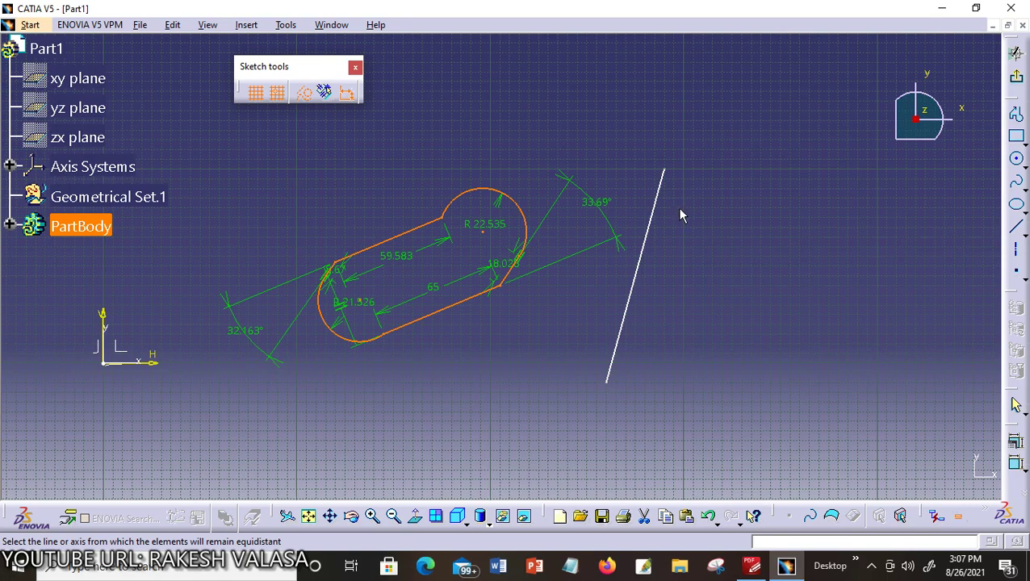
pyautogui.click(653, 202)
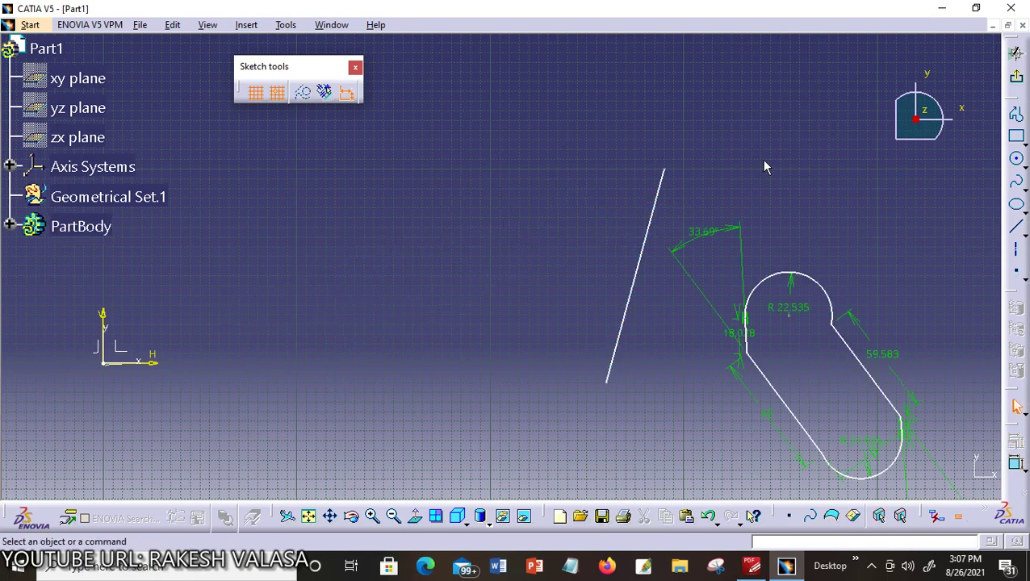
pyautogui.moveTo(768, 157)
pyautogui.mouseDown(button='middle')
pyautogui.moveTo(686, 126)
pyautogui.moveTo(667, 143)
pyautogui.mouseUp(button='middle')
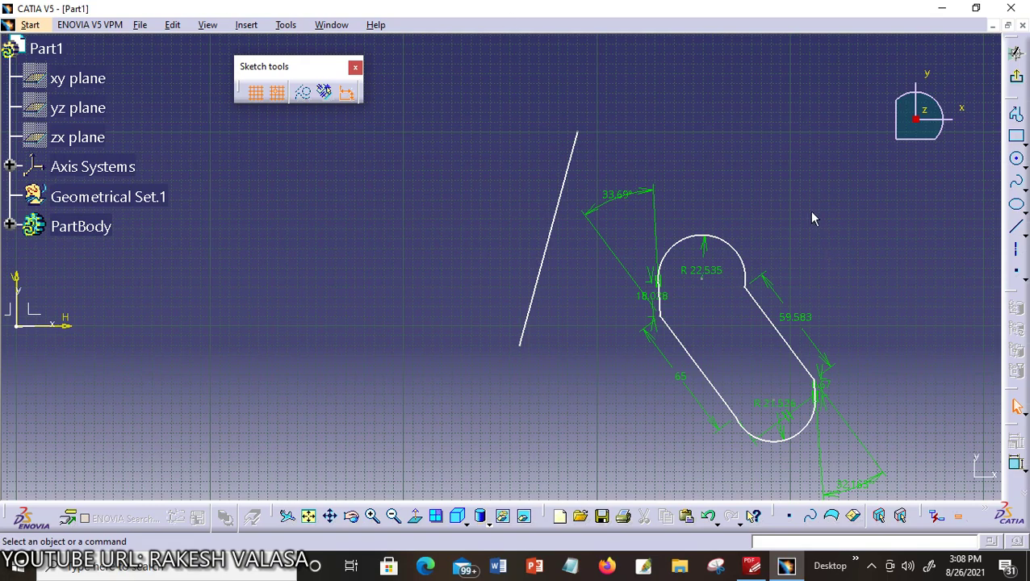
pyautogui.moveTo(813, 218); pyautogui.dragTo(644, 218, button='middle')
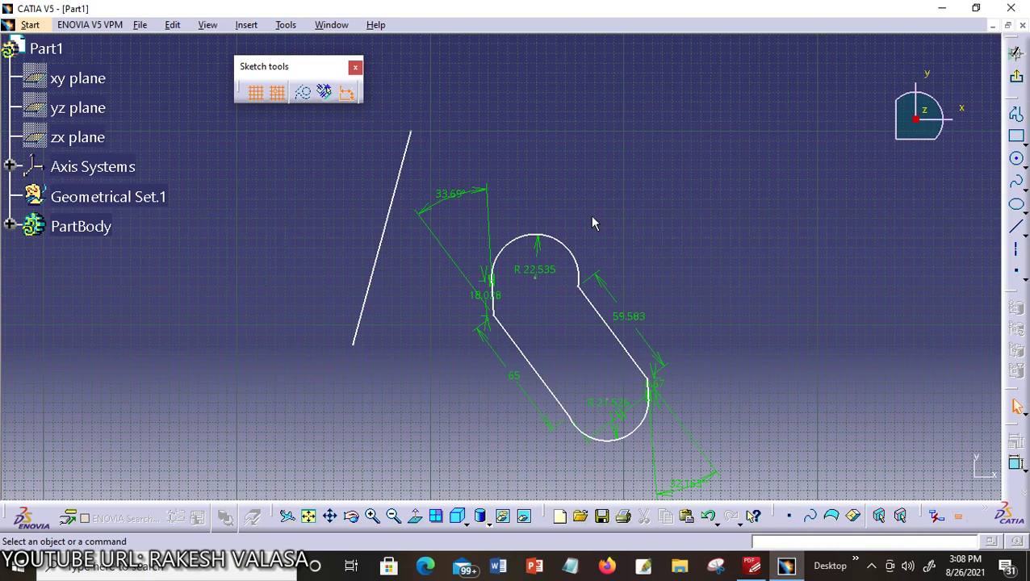
# - Undo the slot mirroring and start a Translate with Duplicate mode and 1 instance
pyautogui.hotkey('ctrl', 'z')
pyautogui.hotkey('ctrl', 'z')
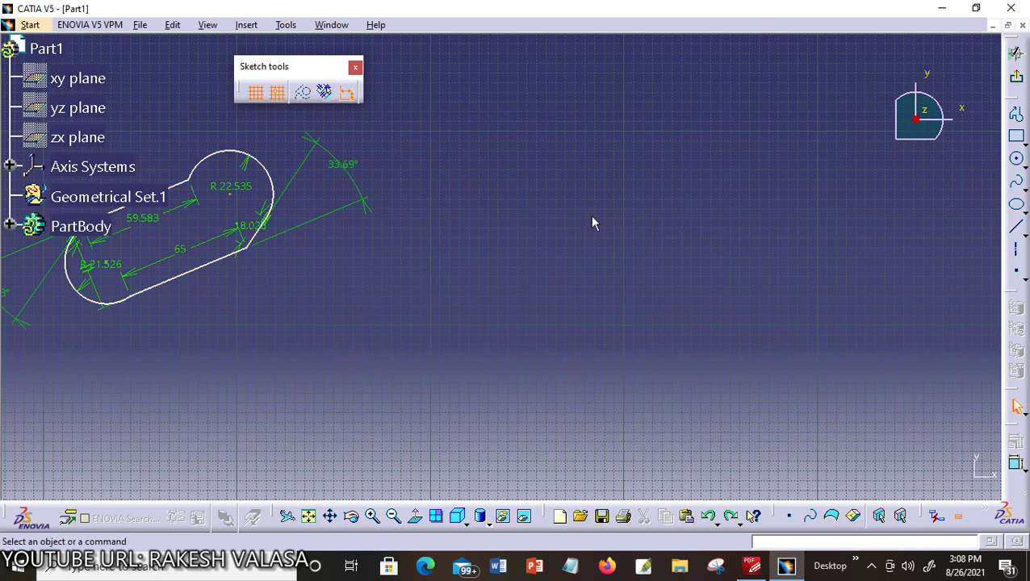
pyautogui.moveTo(587, 218); pyautogui.dragTo(808, 263, button='middle')
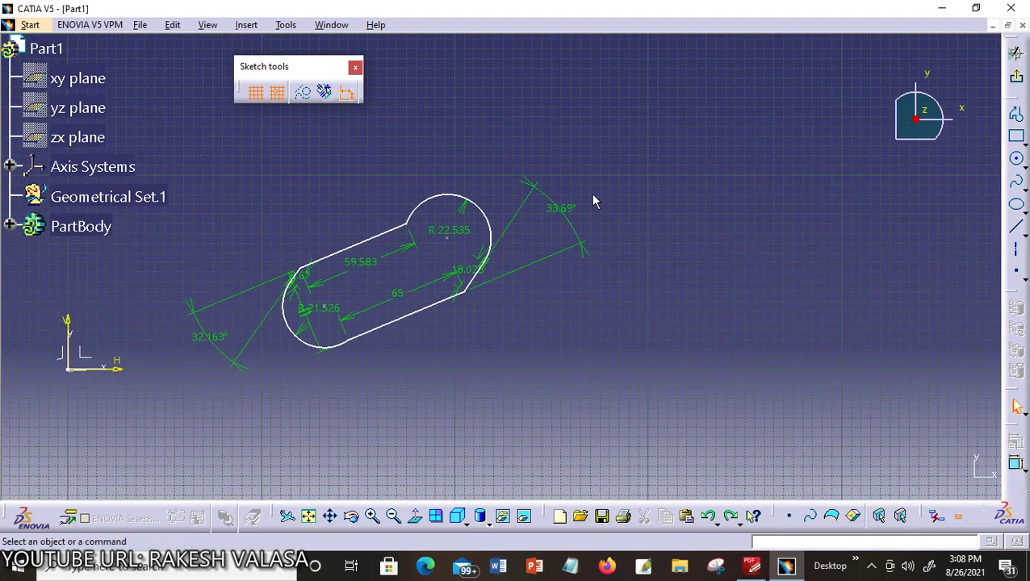
pyautogui.click(246, 28)
pyautogui.moveTo(267, 98)
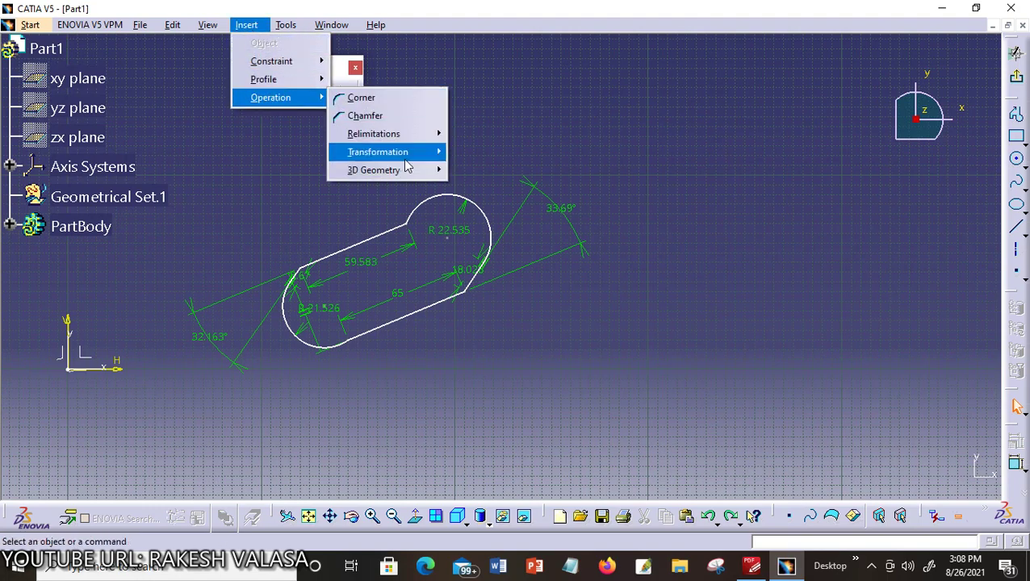
pyautogui.moveTo(406, 158)
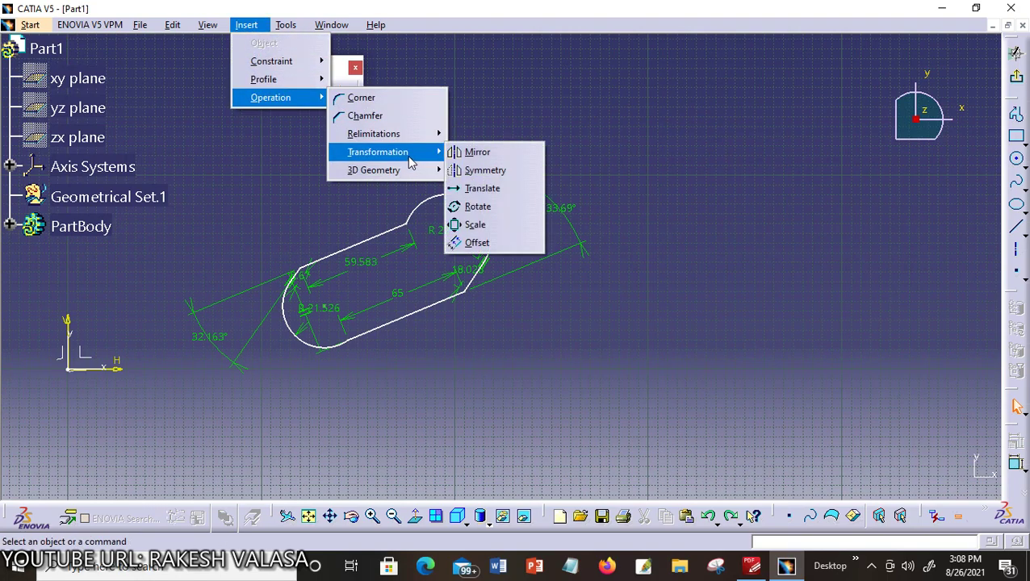
pyautogui.click(507, 194)
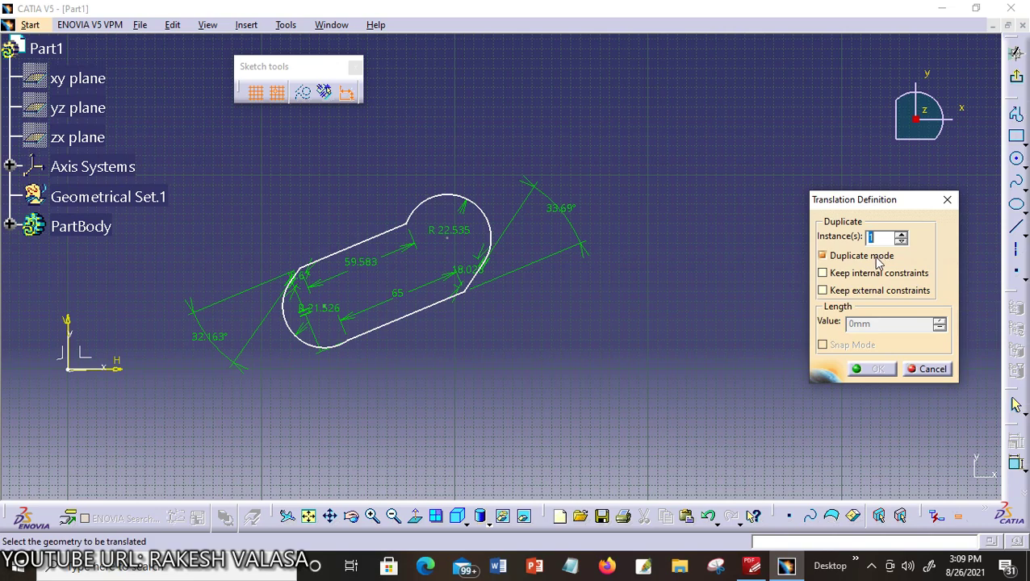
# - Turn on Keep internal constraints and box-select the slot profile with all its dimensions
pyautogui.click(824, 274)
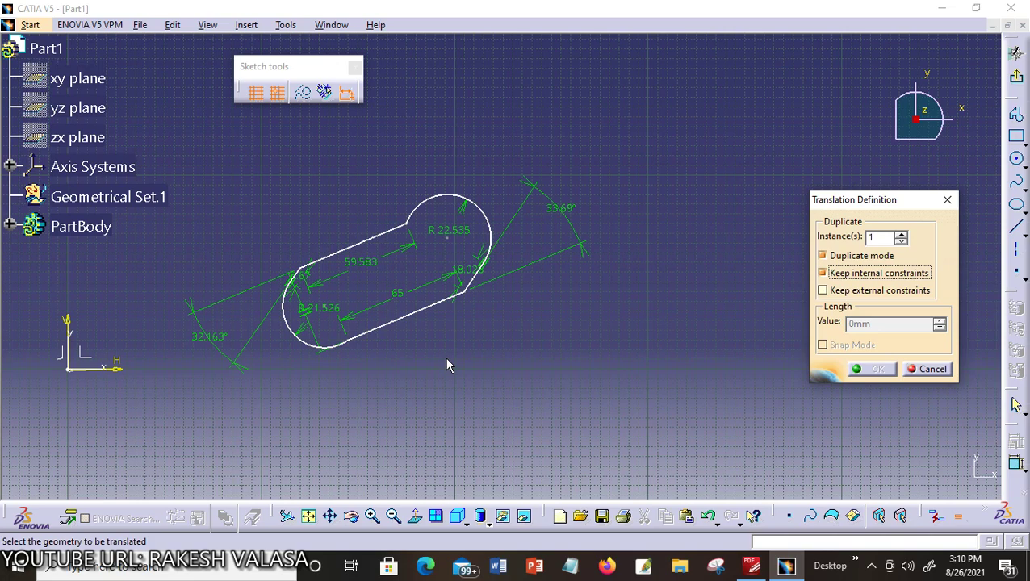
pyautogui.moveTo(242, 163)
pyautogui.mouseDown()
pyautogui.moveTo(261, 245)
pyautogui.moveTo(502, 398)
pyautogui.moveTo(594, 399)
pyautogui.mouseUp()
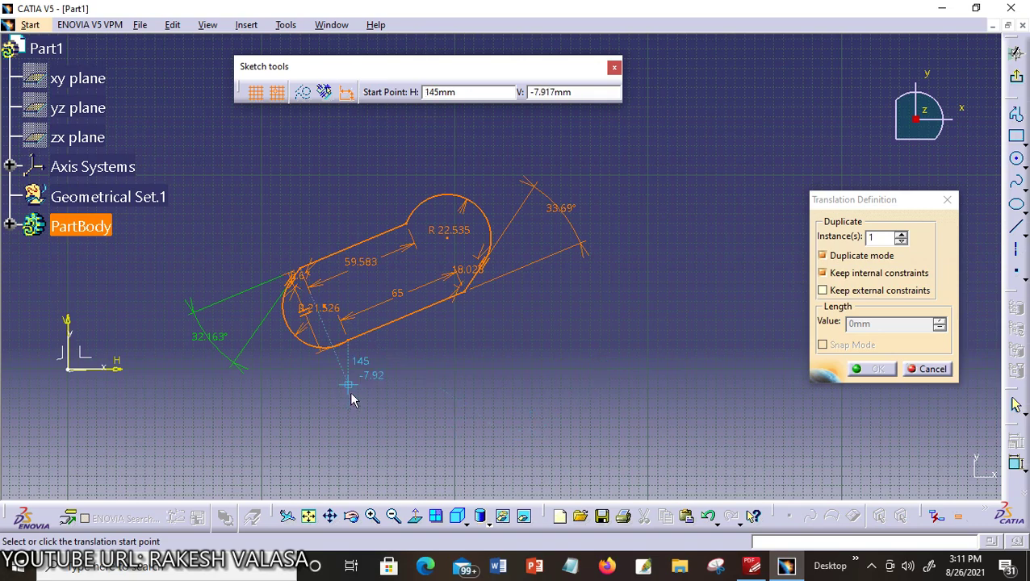
# - Start the translation at the slot's left end and set the length to 50 mm
pyautogui.click(298, 334)
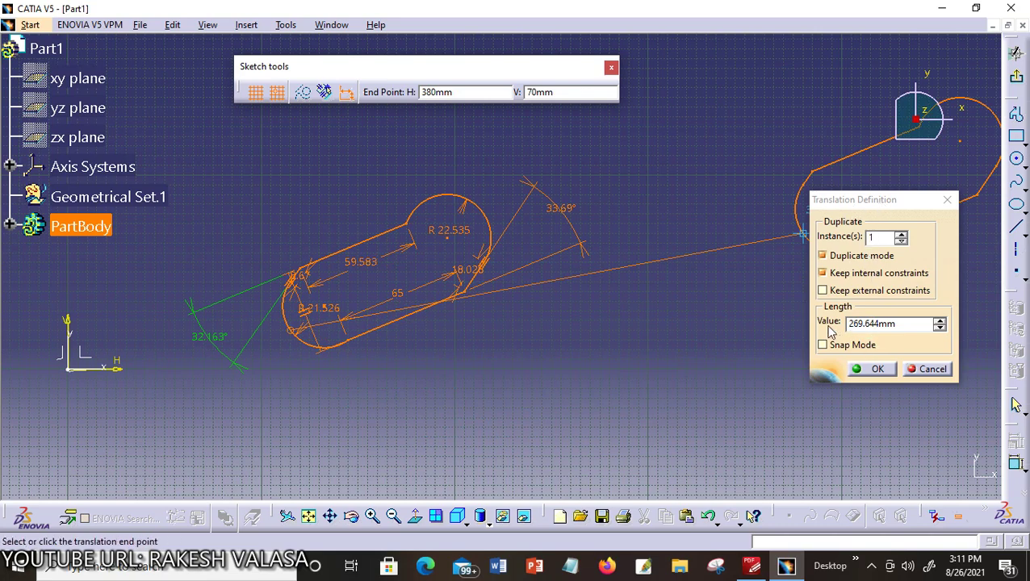
pyautogui.click(882, 327)
pyautogui.moveTo(882, 327); pyautogui.dragTo(835, 327)
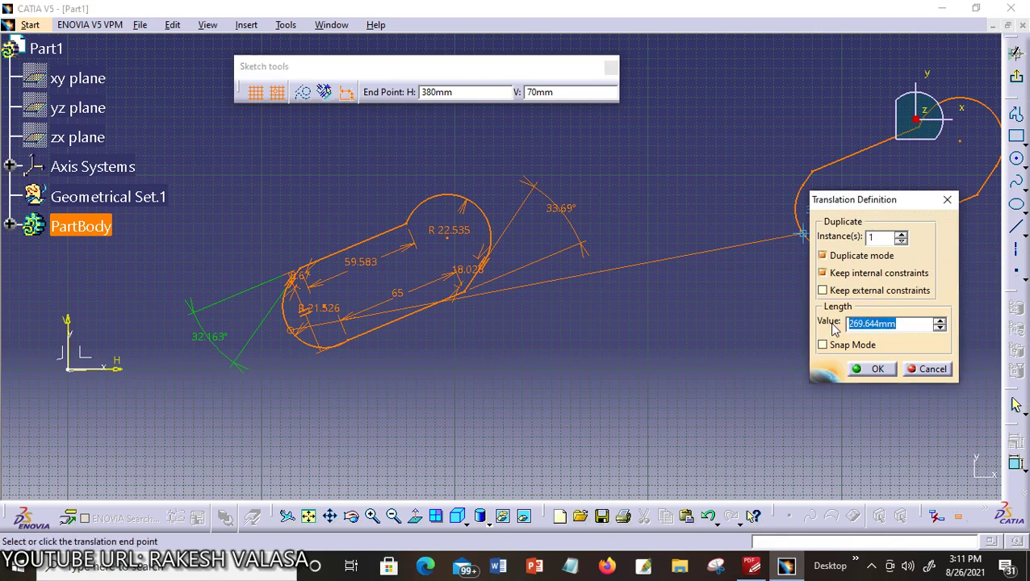
pyautogui.write('50')
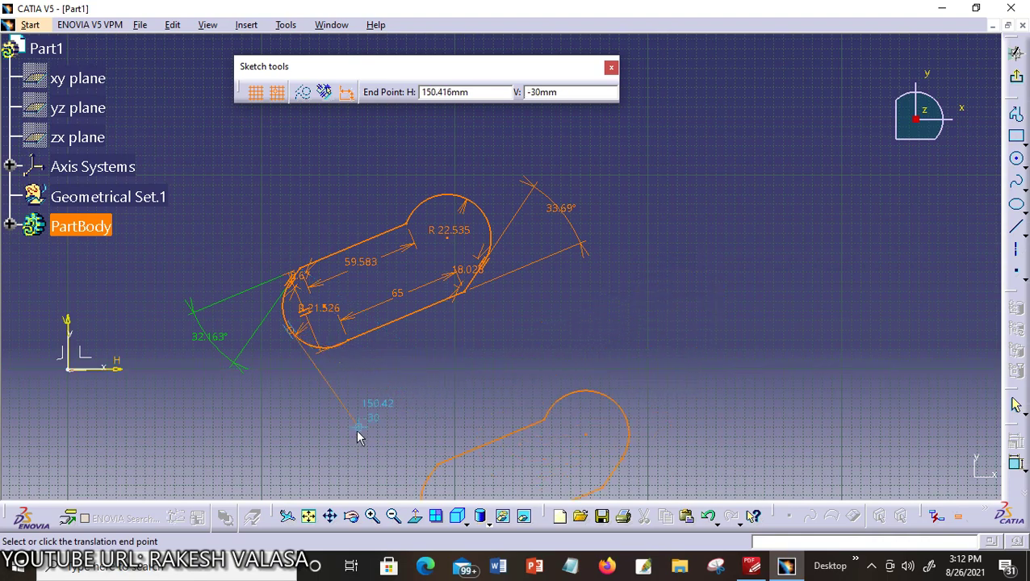
# - Place the end point to create the translated slot copy, then undo it
pyautogui.click(434, 446)
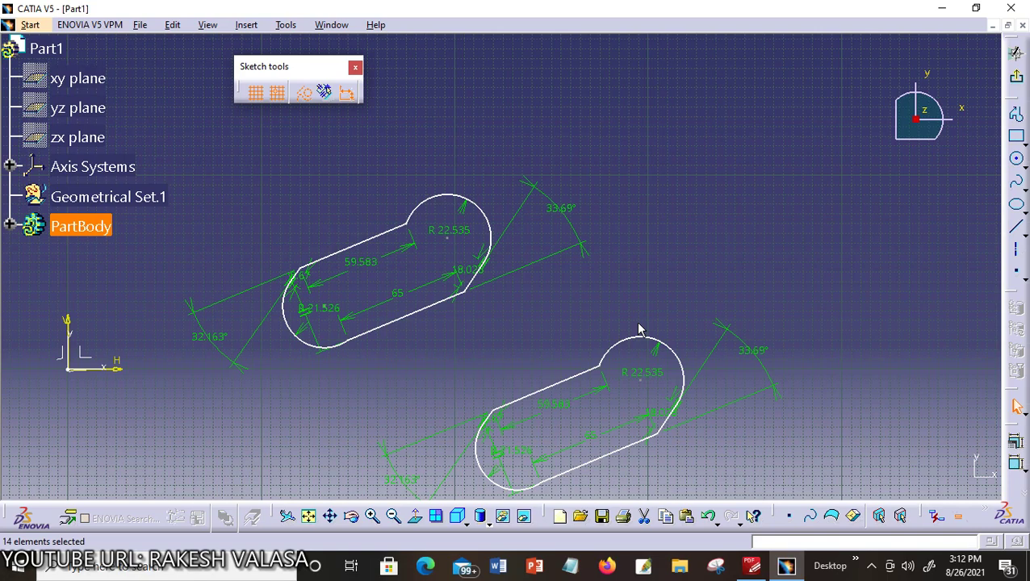
pyautogui.hotkey('ctrl', 'z')
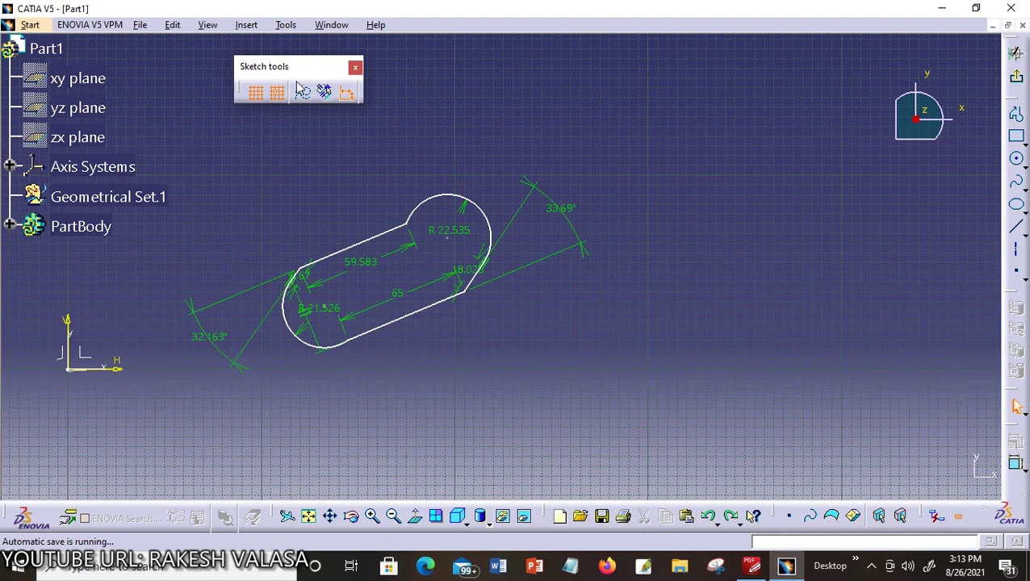
# - Start a Rotate with Duplicate mode off and select the slot profile and its dimensions
pyautogui.click(244, 29)
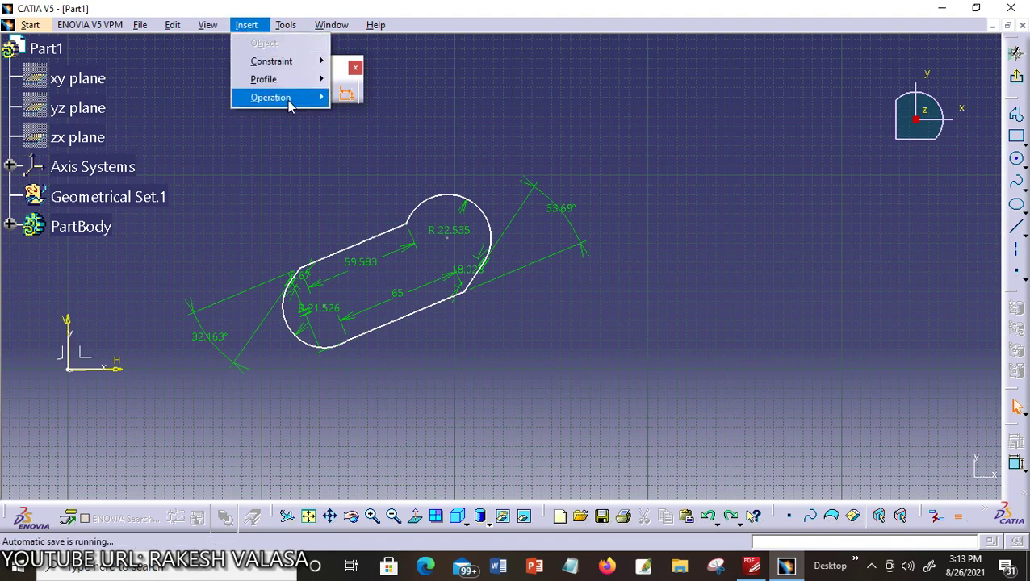
pyautogui.moveTo(289, 99)
pyautogui.moveTo(384, 159)
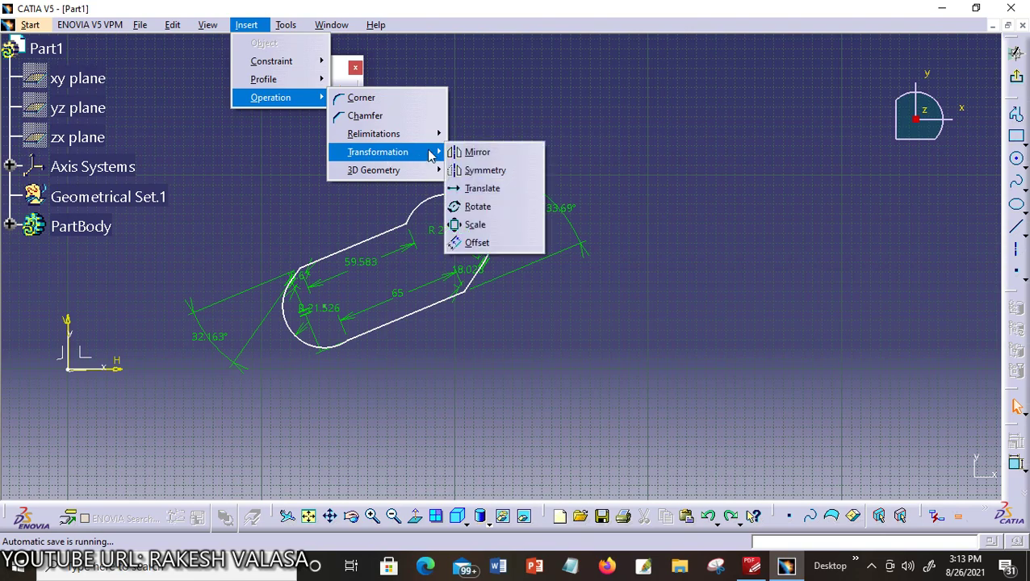
pyautogui.click(479, 207)
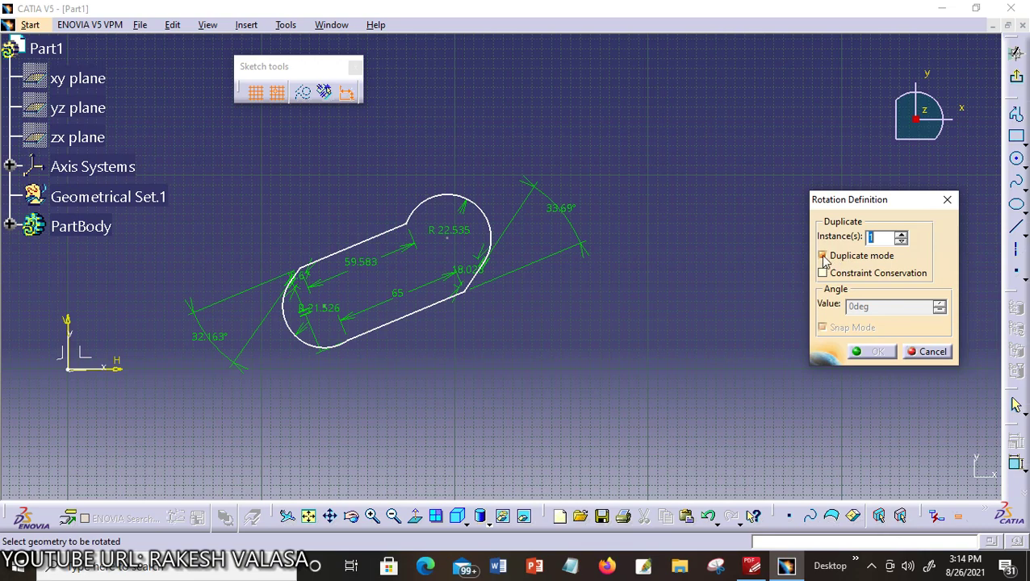
pyautogui.click(823, 256)
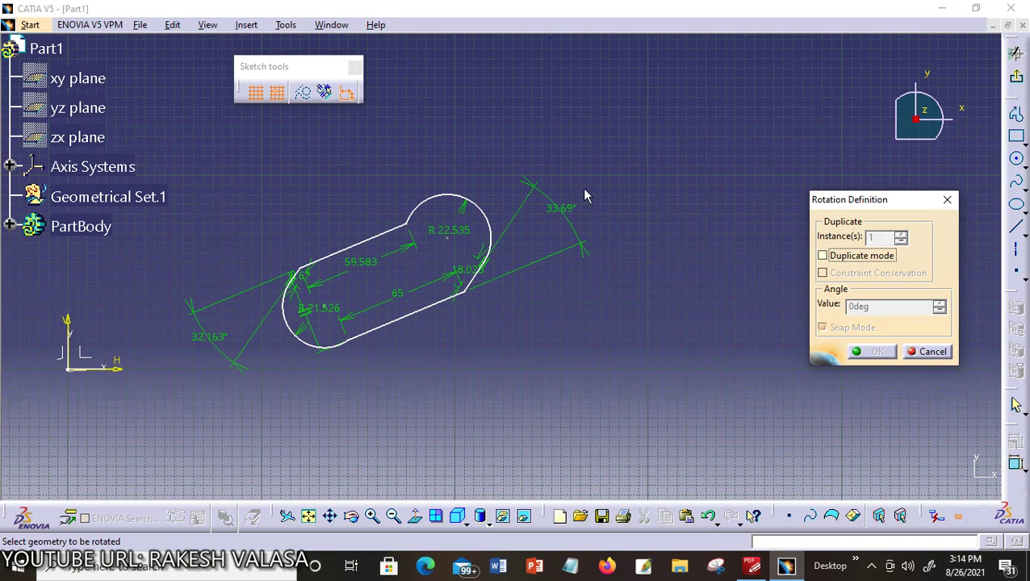
pyautogui.moveTo(619, 399)
pyautogui.mouseDown()
pyautogui.moveTo(368, 156)
pyautogui.moveTo(243, 167)
pyautogui.mouseUp()
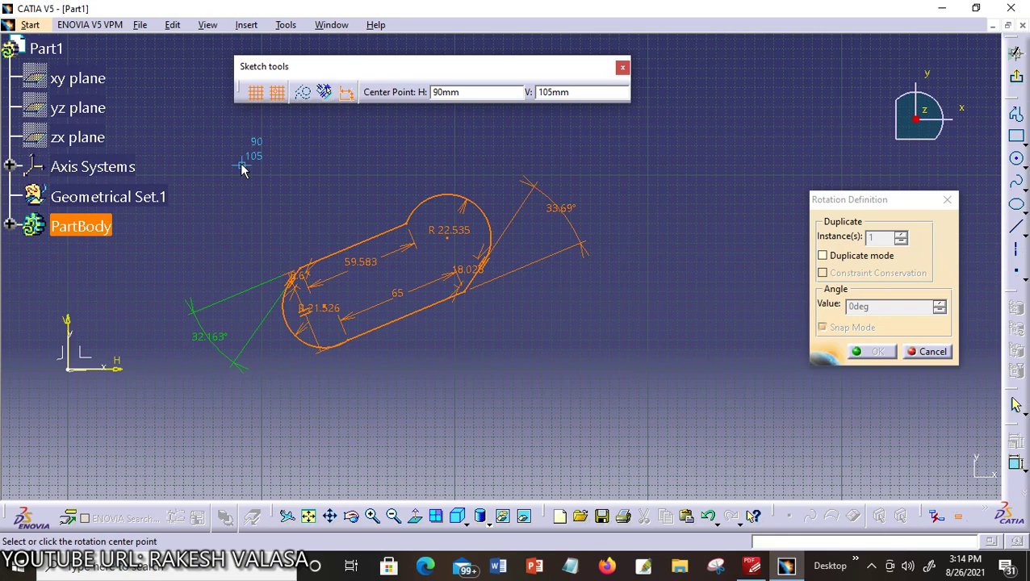
# - Rotate the slot 45° about a centre point on its lower arc
pyautogui.click(331, 349)
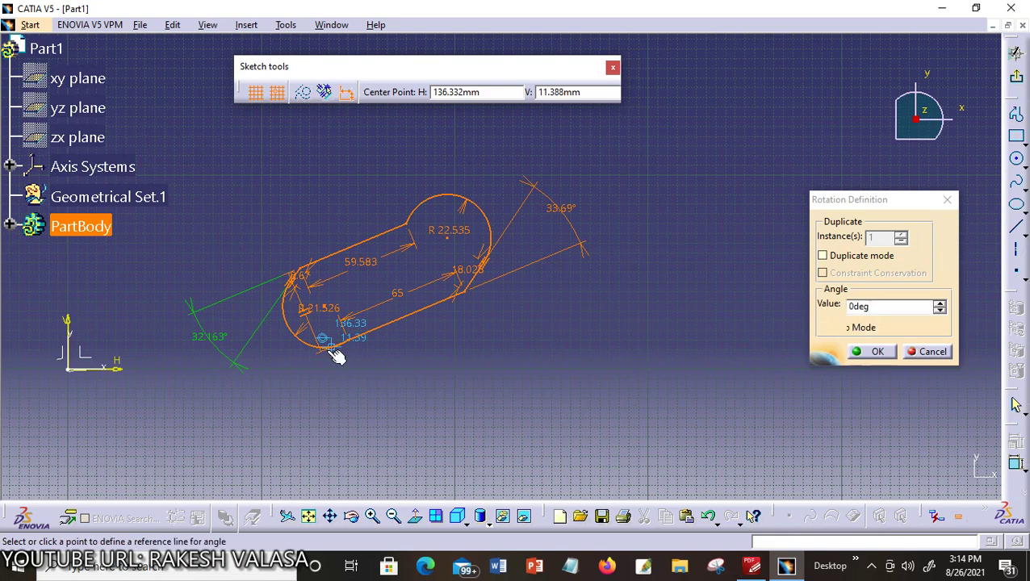
pyautogui.click(472, 298)
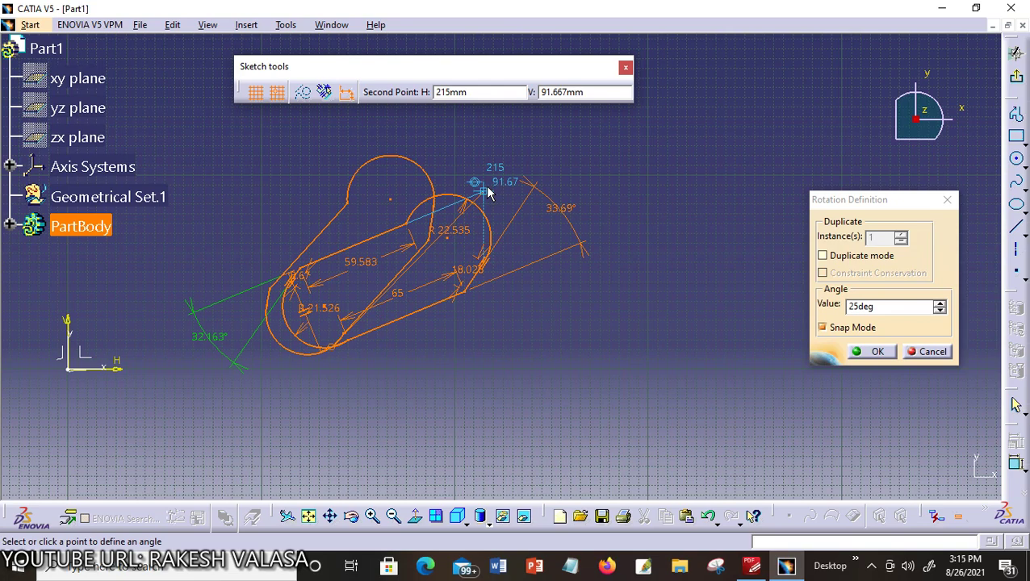
pyautogui.click(880, 307)
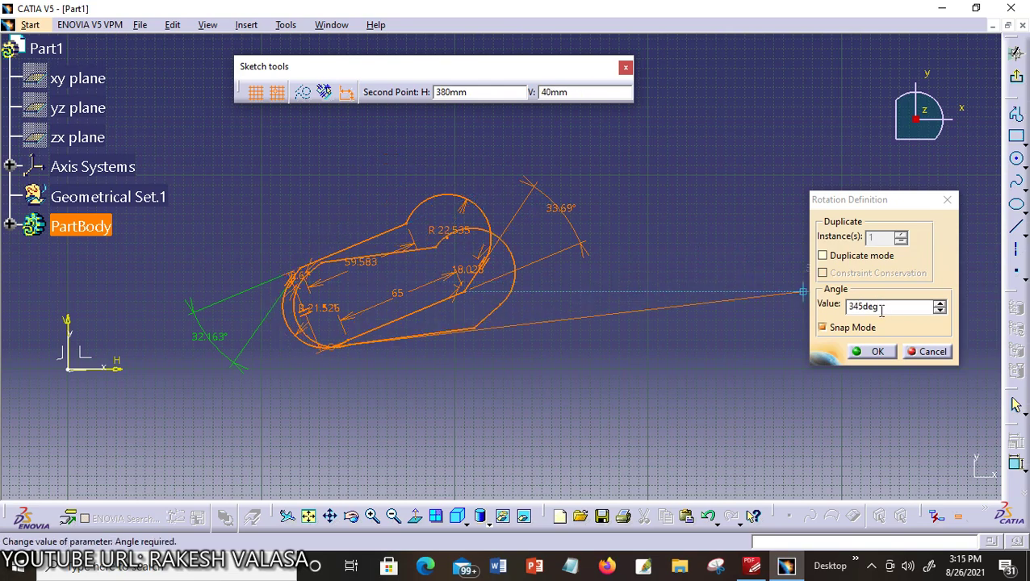
pyautogui.doubleClick(880, 307)
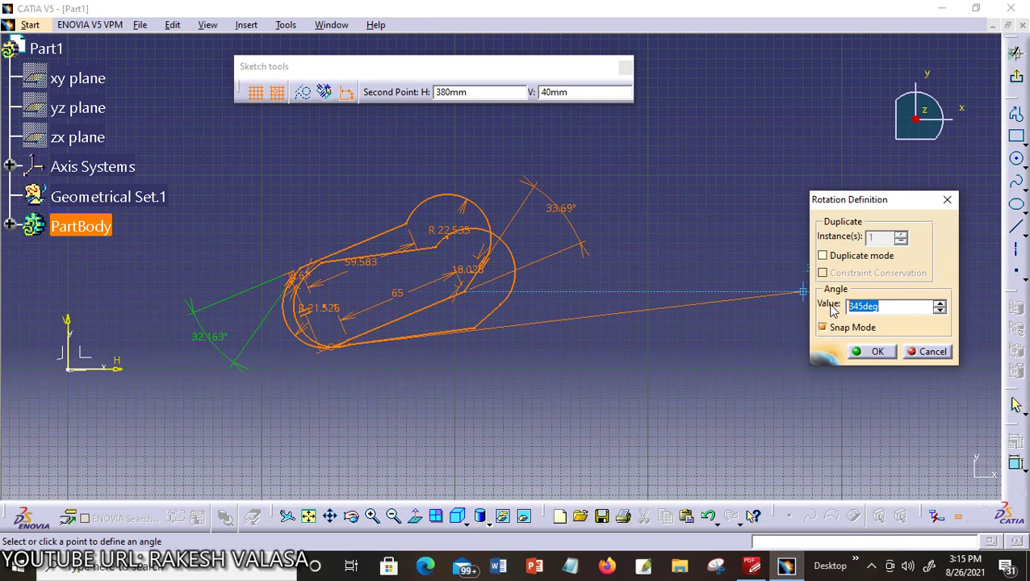
pyautogui.write('45')
pyautogui.press('Return')
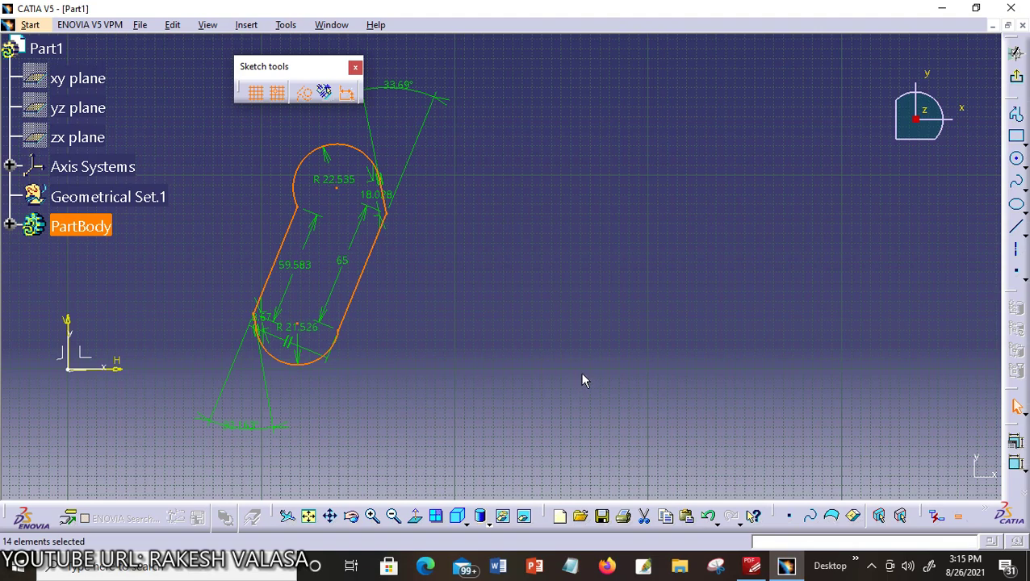
# - Undo the rotation, start a duplicating Scale, and select the whole slot profile
pyautogui.hotkey('ctrl', 'z')
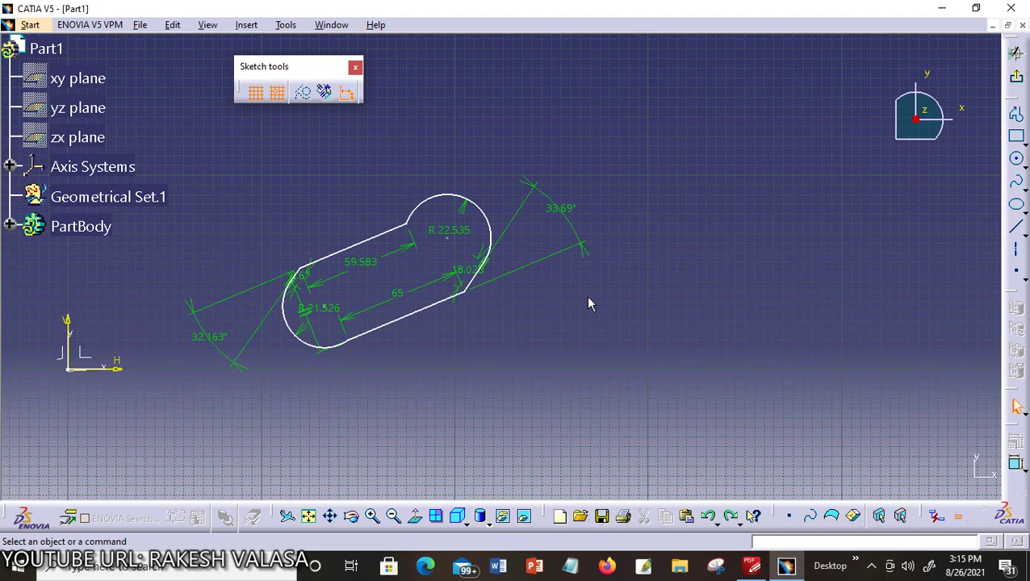
pyautogui.click(242, 26)
pyautogui.moveTo(270, 100)
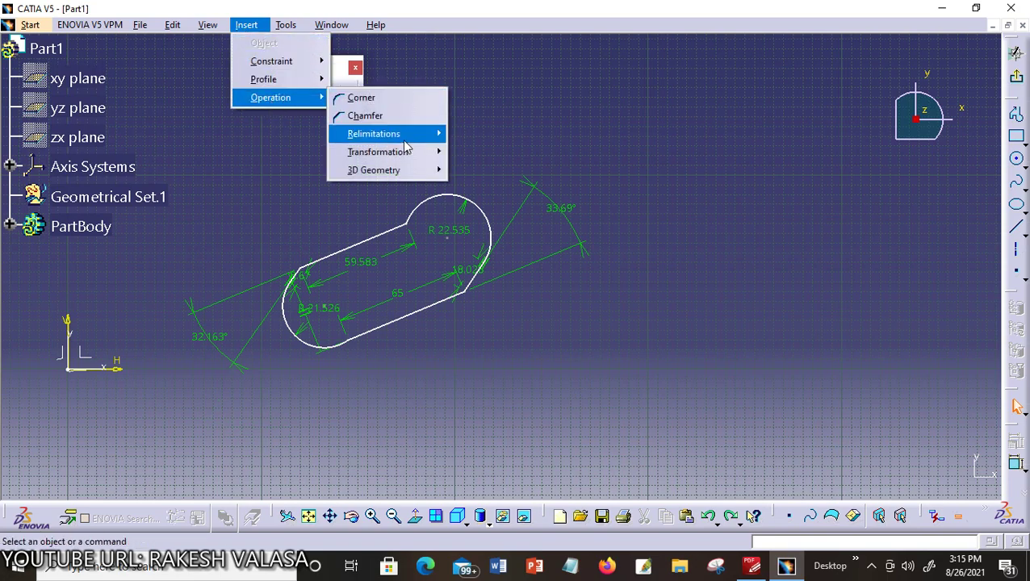
pyautogui.moveTo(409, 159)
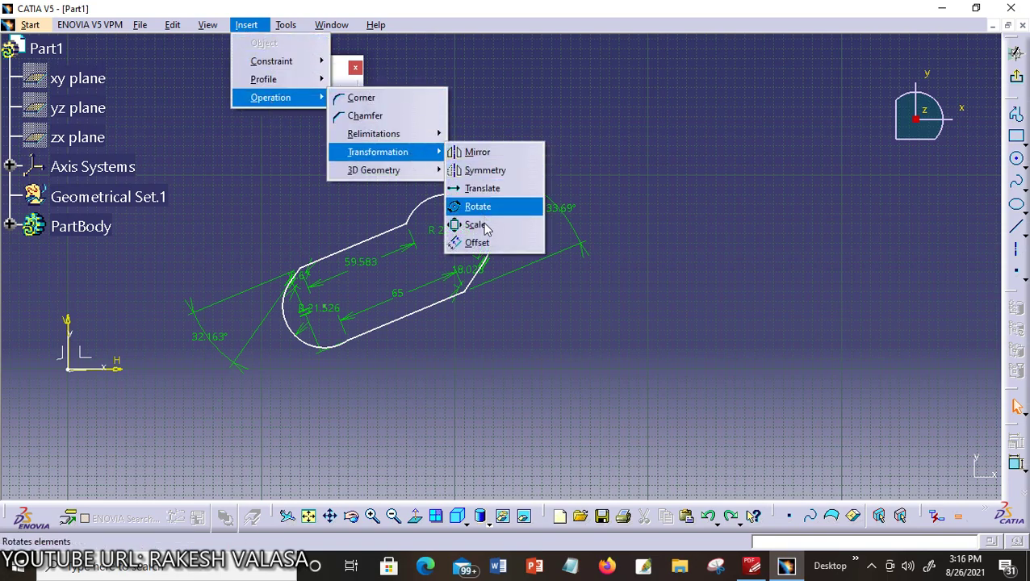
pyautogui.click(486, 230)
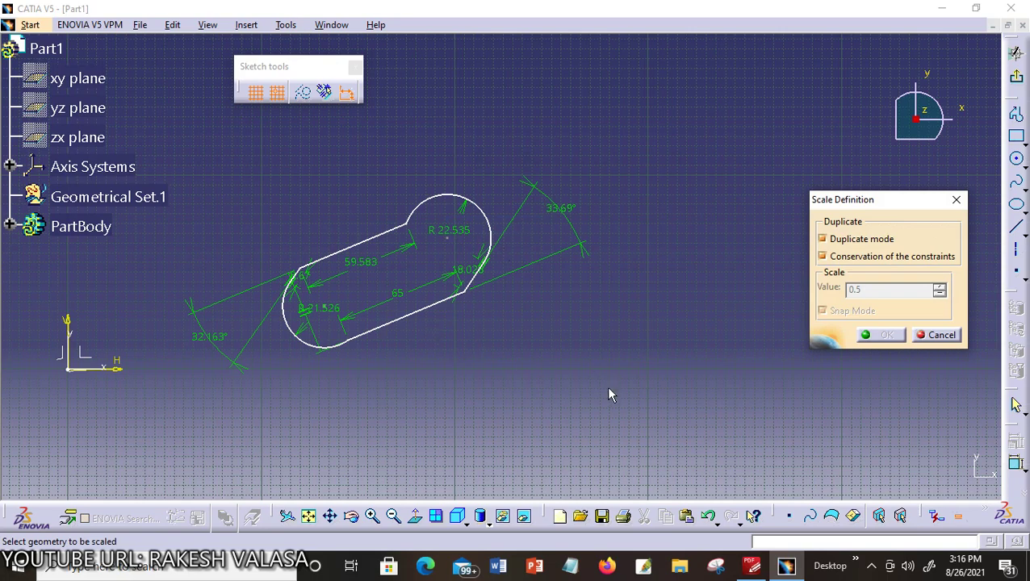
pyautogui.moveTo(603, 393); pyautogui.dragTo(252, 151)
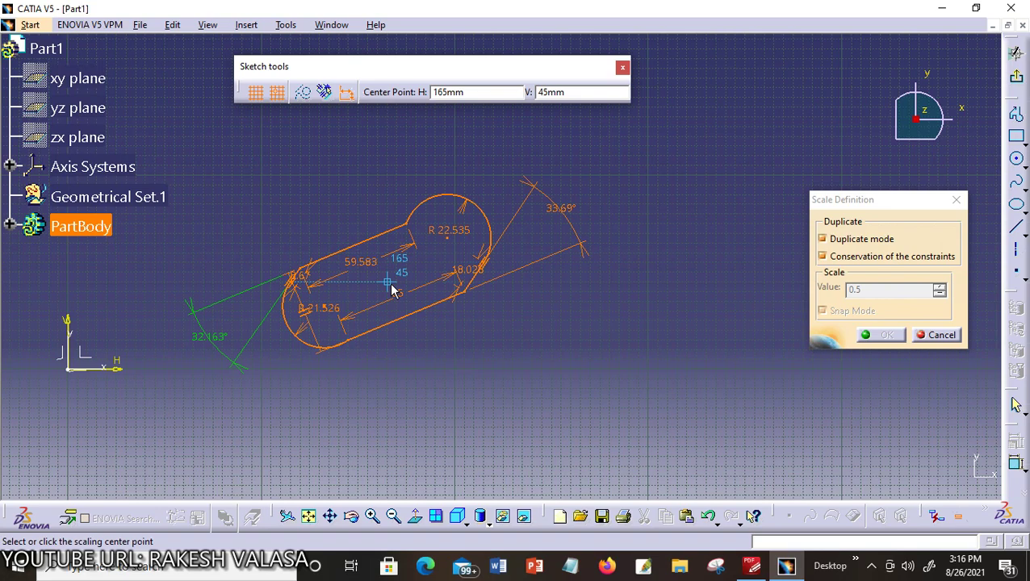
# - Set the scaling centre's coordinates and place the centre point on the profile
pyautogui.click(434, 92)
pyautogui.press('Delete')
pyautogui.write('2')
pyautogui.press('Delete')
pyautogui.write('4')
pyautogui.press('Tab')
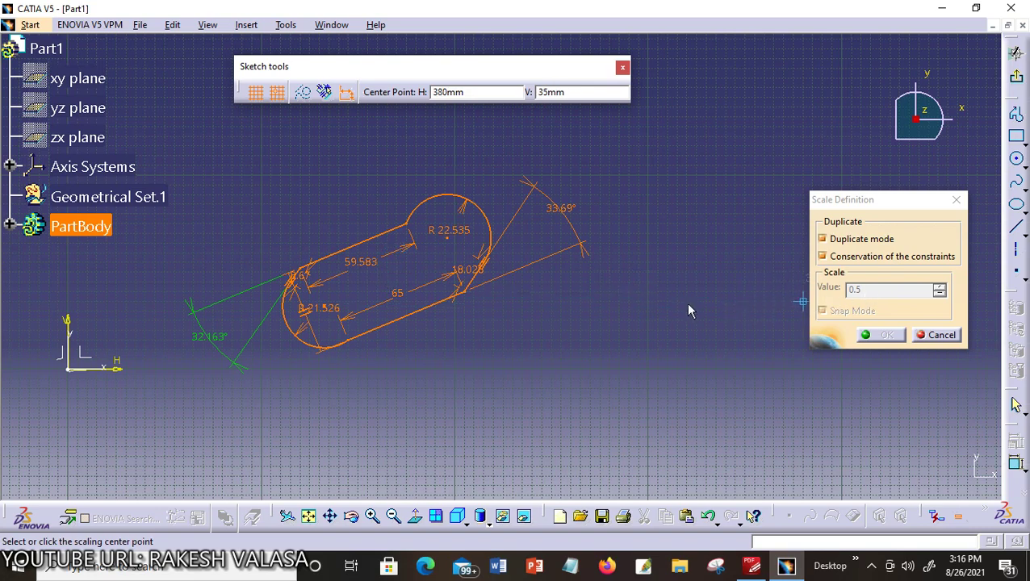
pyautogui.click(377, 282)
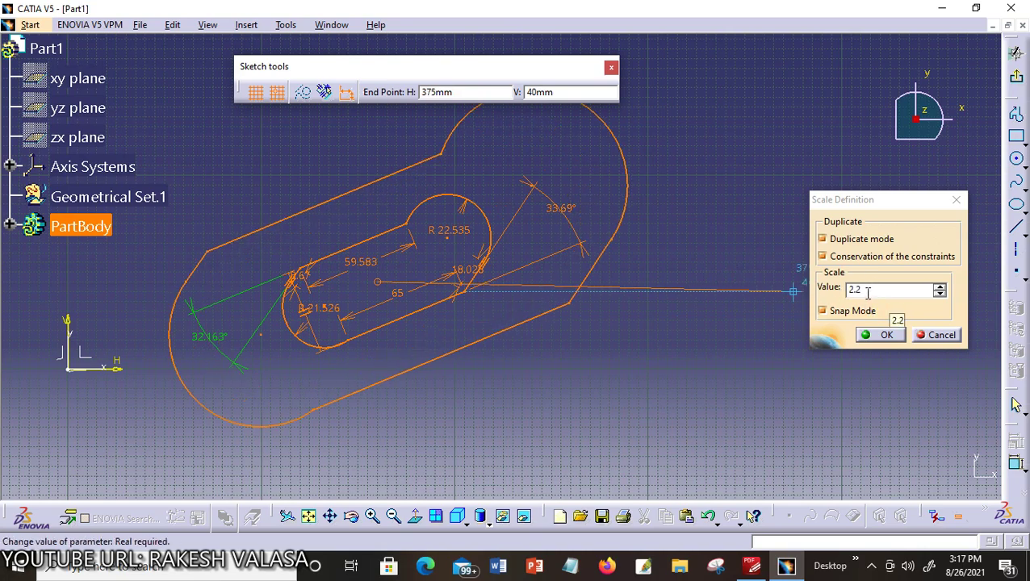
# - Replace the scale value with 3 and apply the enlarged duplicate slot
pyautogui.doubleClick(867, 291)
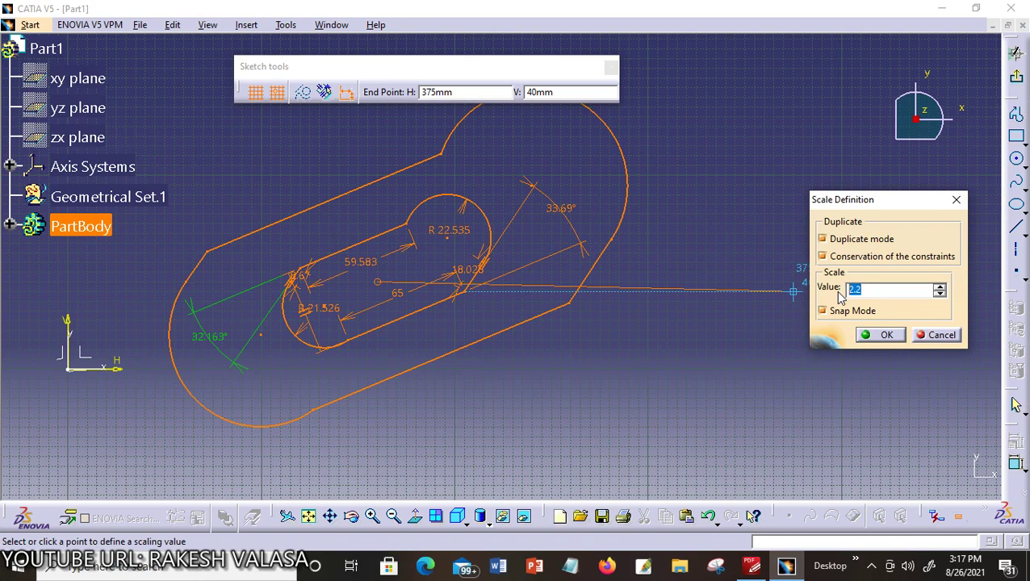
pyautogui.write('30')
pyautogui.click(879, 336)
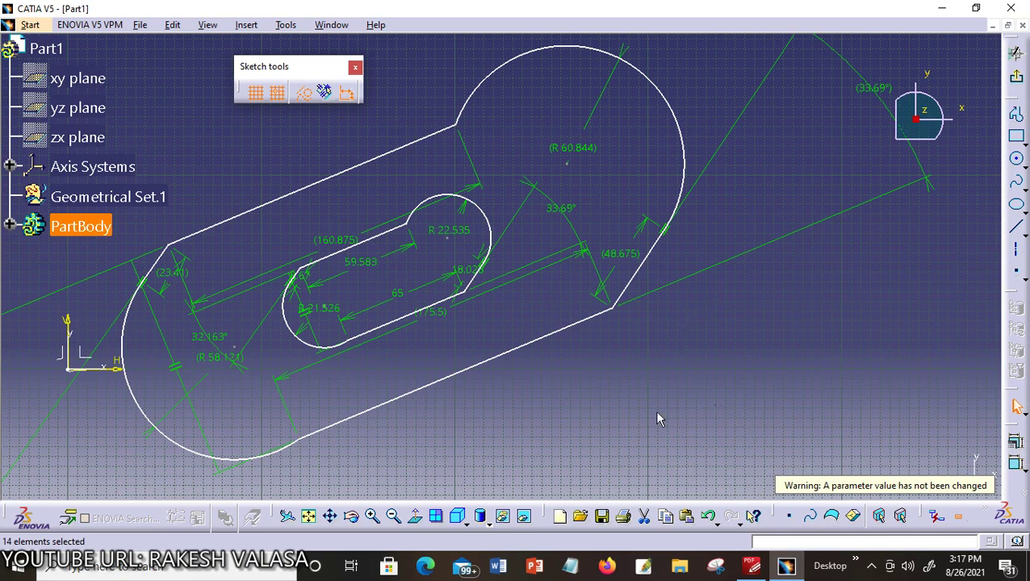
# - Delete all 53 sketch elements and reposition the view with the origin lower left
pyautogui.click(286, 516)
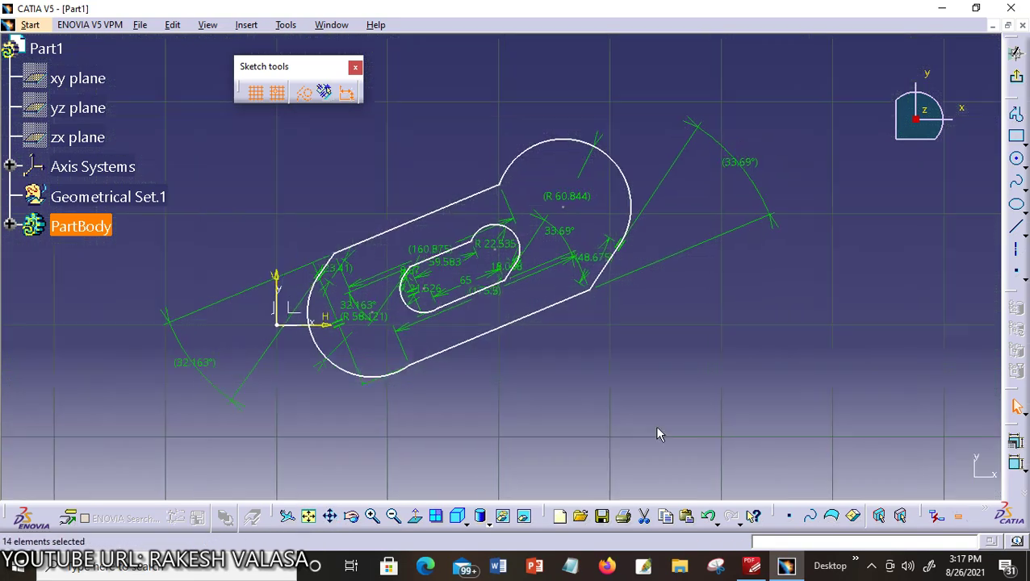
pyautogui.moveTo(779, 405); pyautogui.dragTo(364, 120)
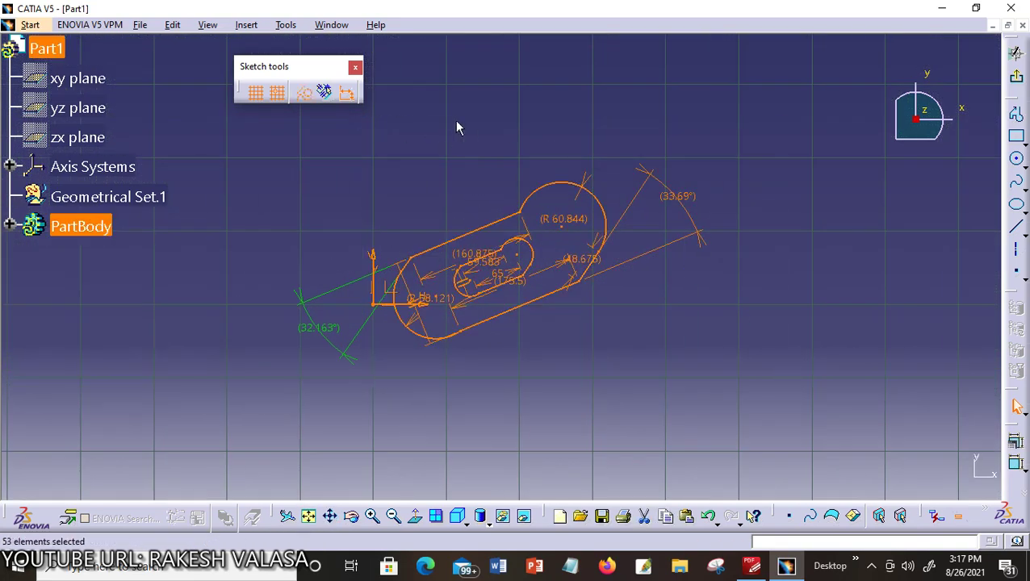
pyautogui.press('Delete')
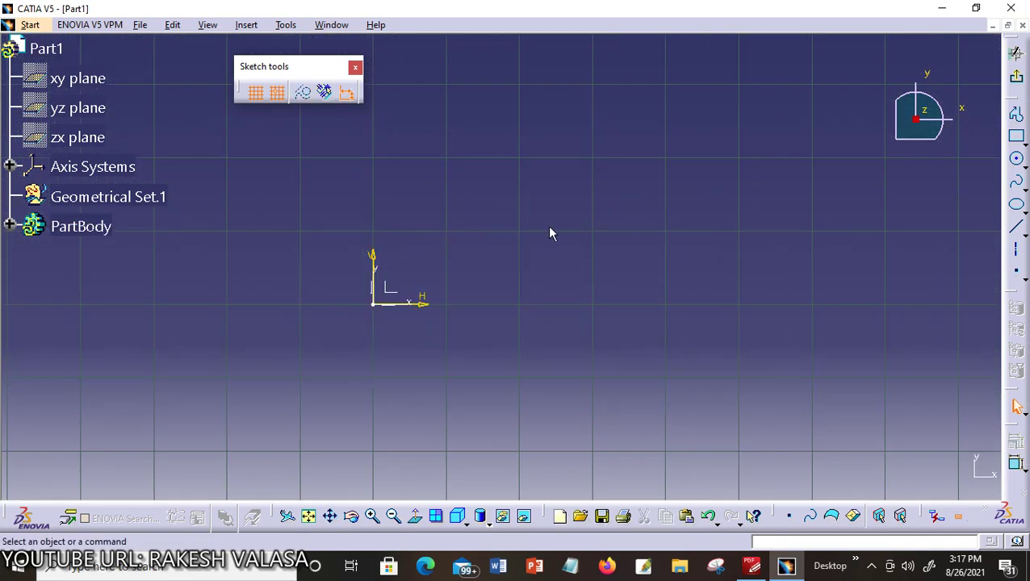
pyautogui.moveTo(558, 262); pyautogui.dragTo(340, 342, button='middle')
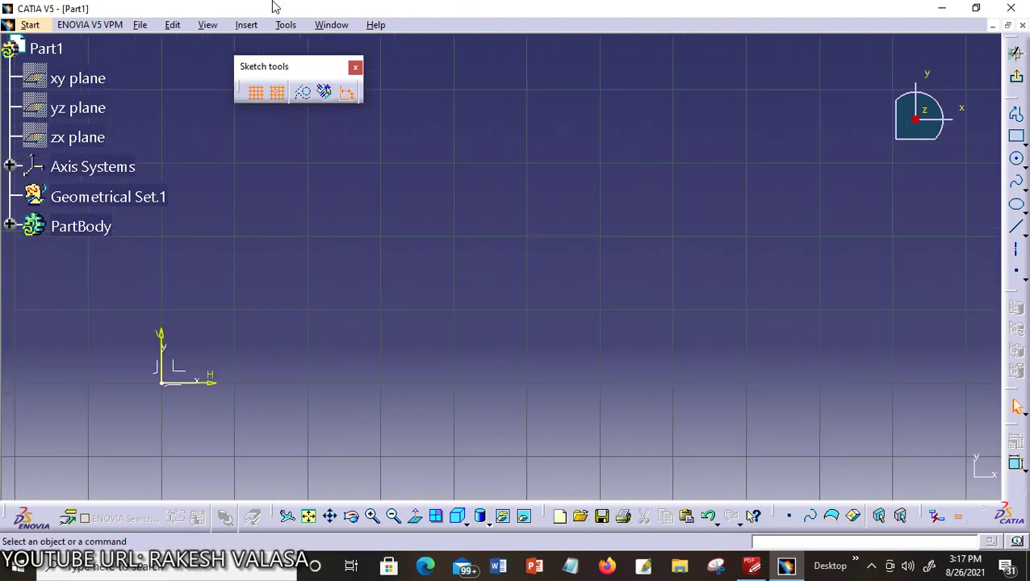
pyautogui.click(315, 515)
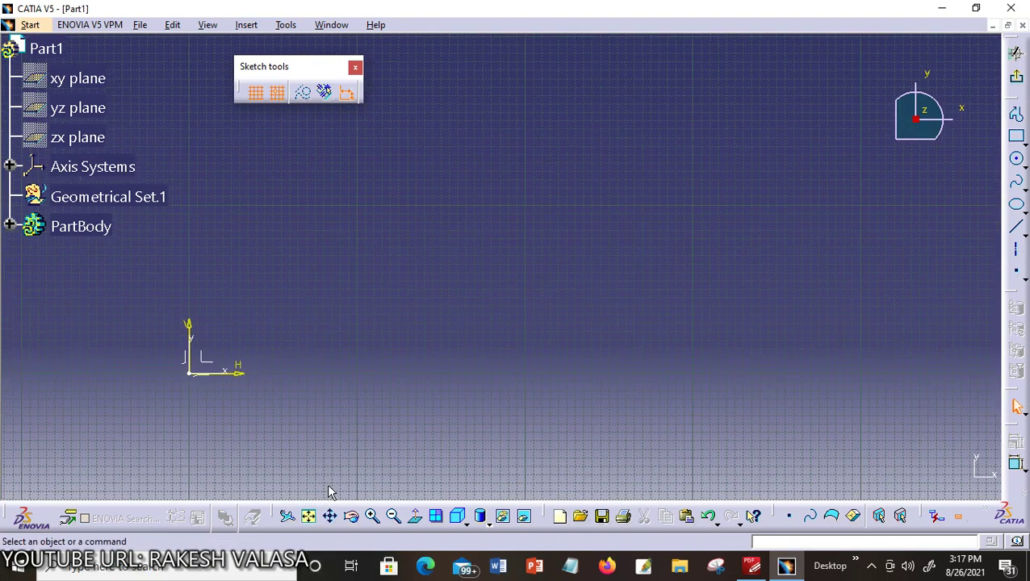
pyautogui.moveTo(633, 259)
pyautogui.mouseDown(button='middle')
pyautogui.moveTo(345, 352)
pyautogui.moveTo(339, 368)
pyautogui.mouseUp(button='middle')
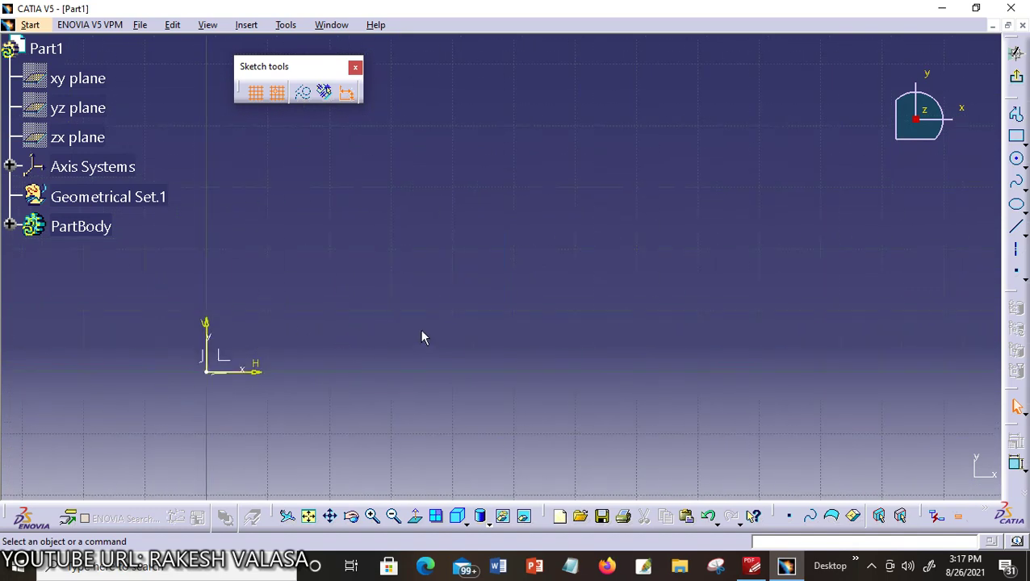
# - Draw a sloped line ending at H 40, V 10
pyautogui.click(1017, 228)
pyautogui.click(513, 368)
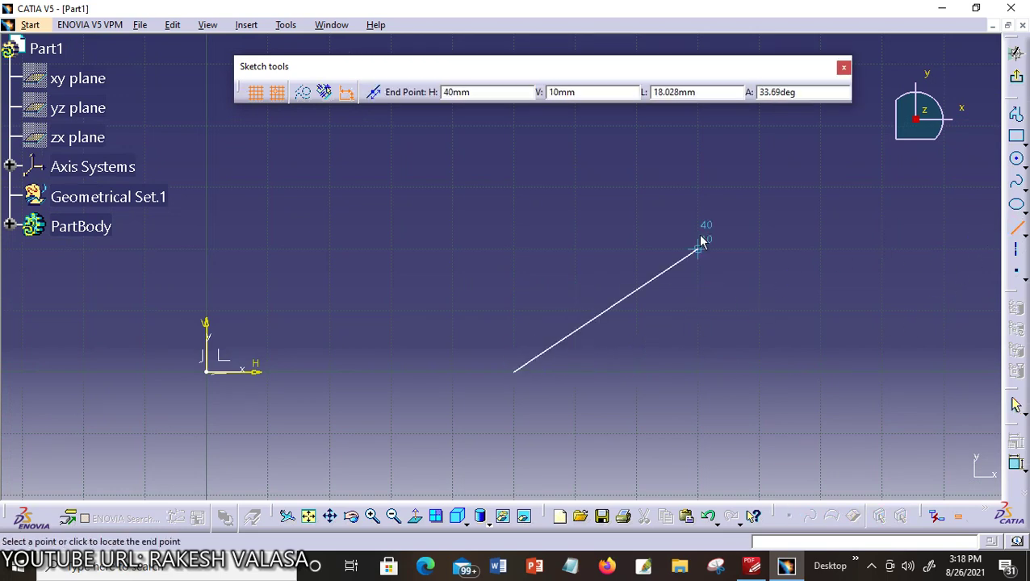
pyautogui.click(698, 247)
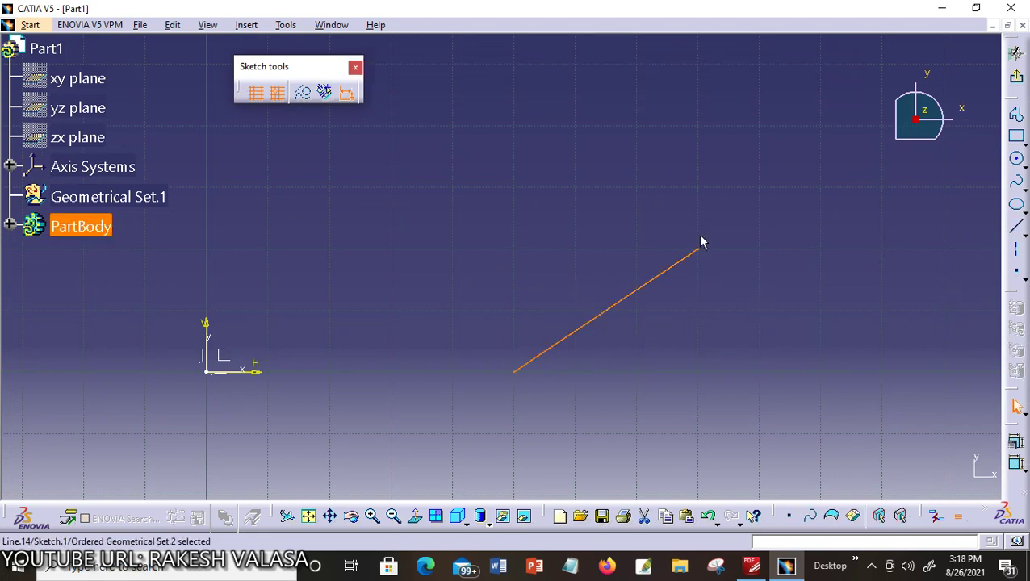
# - Offset the line into a parallel copy 5.547 mm above it
pyautogui.click(248, 25)
pyautogui.moveTo(282, 101)
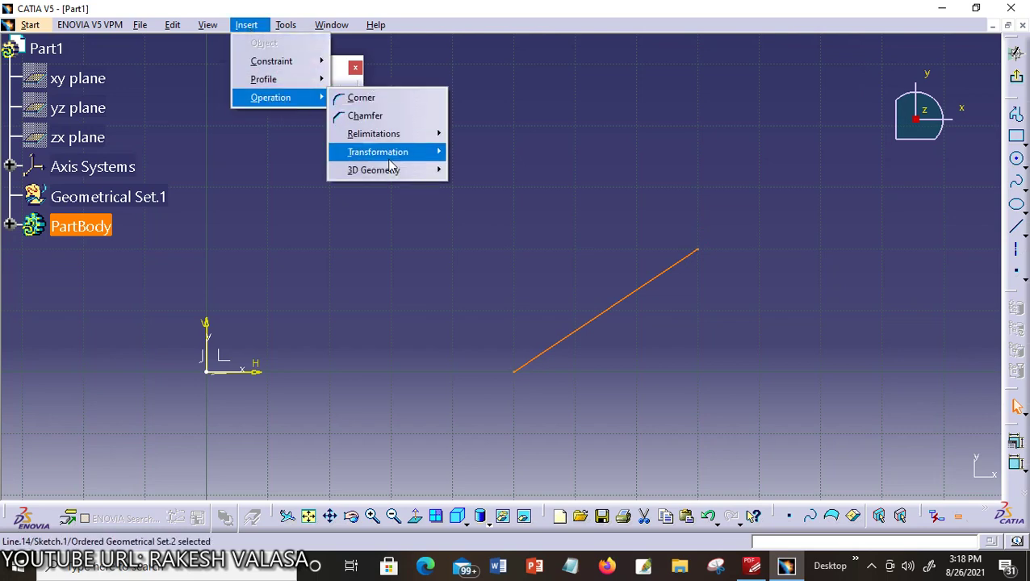
pyautogui.moveTo(402, 153)
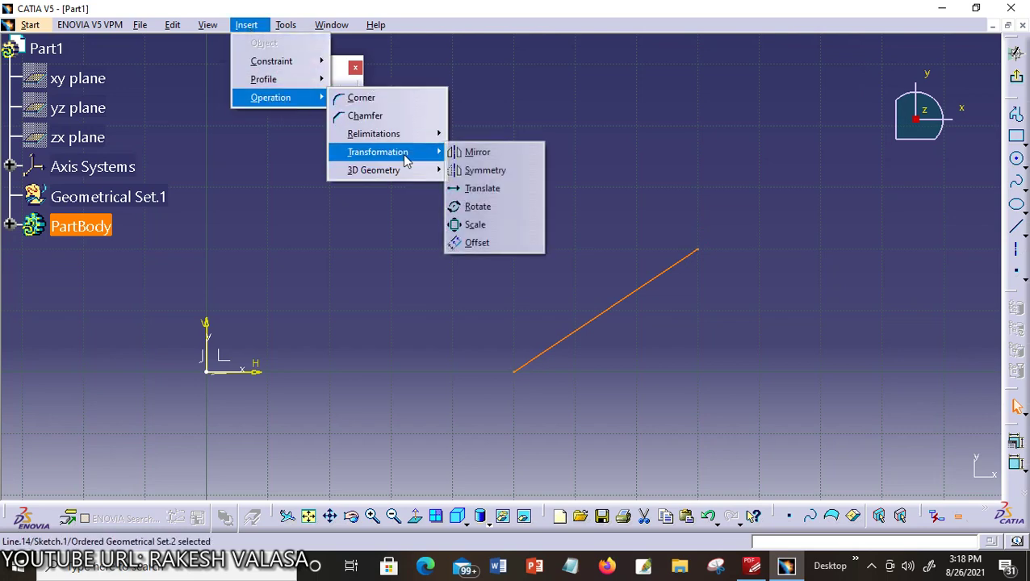
pyautogui.click(491, 246)
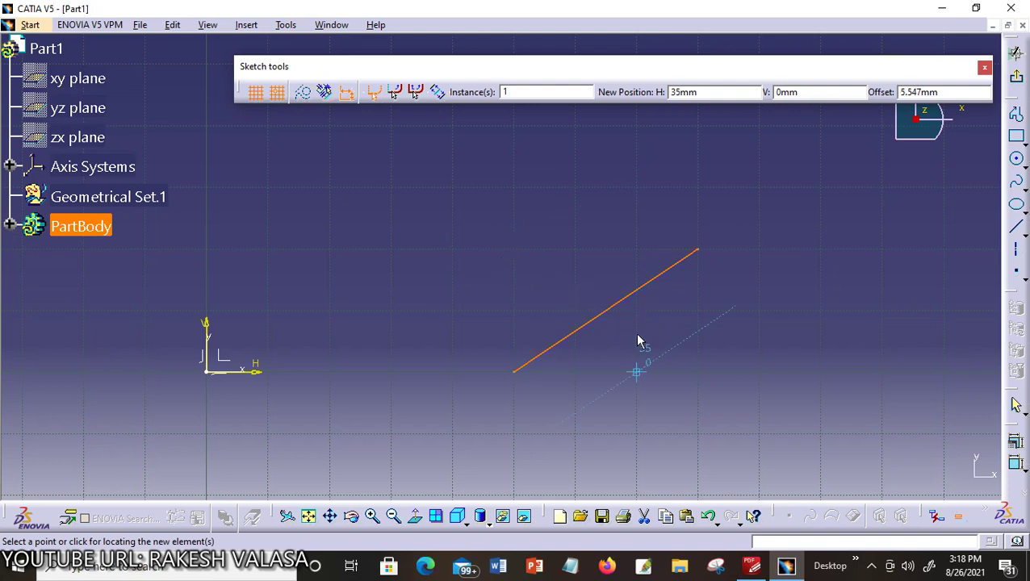
pyautogui.click(594, 264)
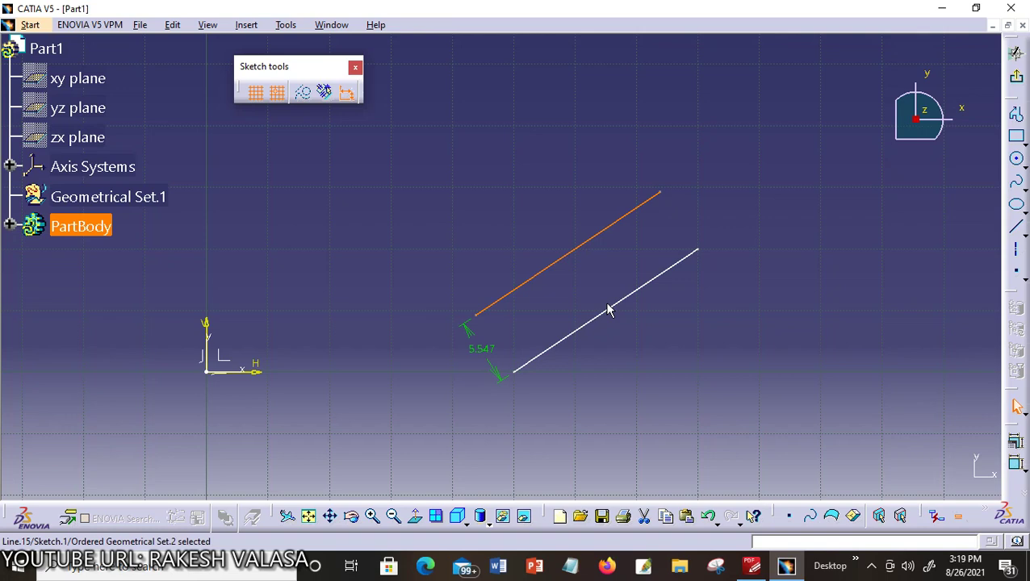
# - Draw a circle above the offset lines and select it
pyautogui.click(1016, 160)
pyautogui.click(391, 187)
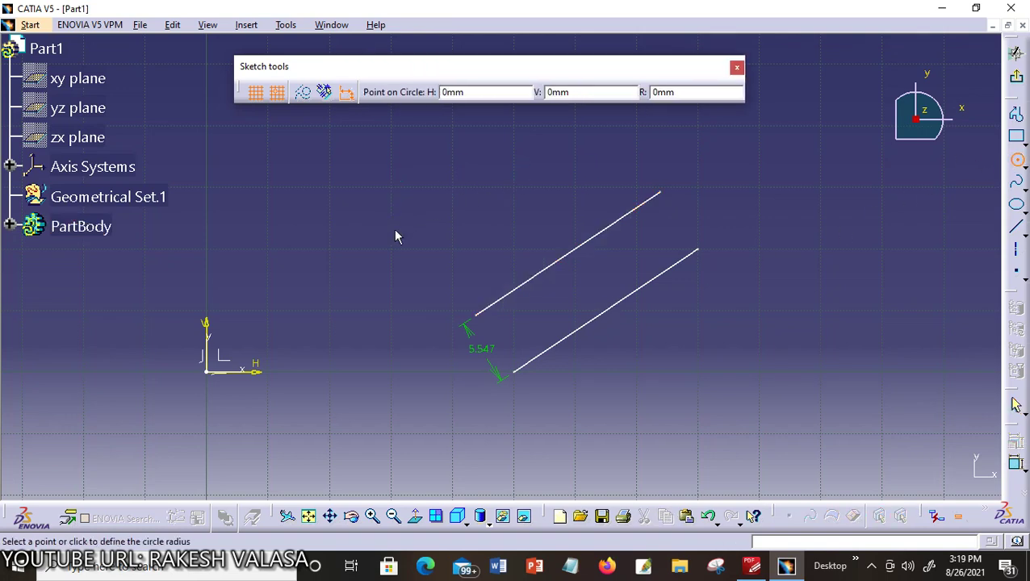
pyautogui.click(420, 242)
pyautogui.click(457, 238)
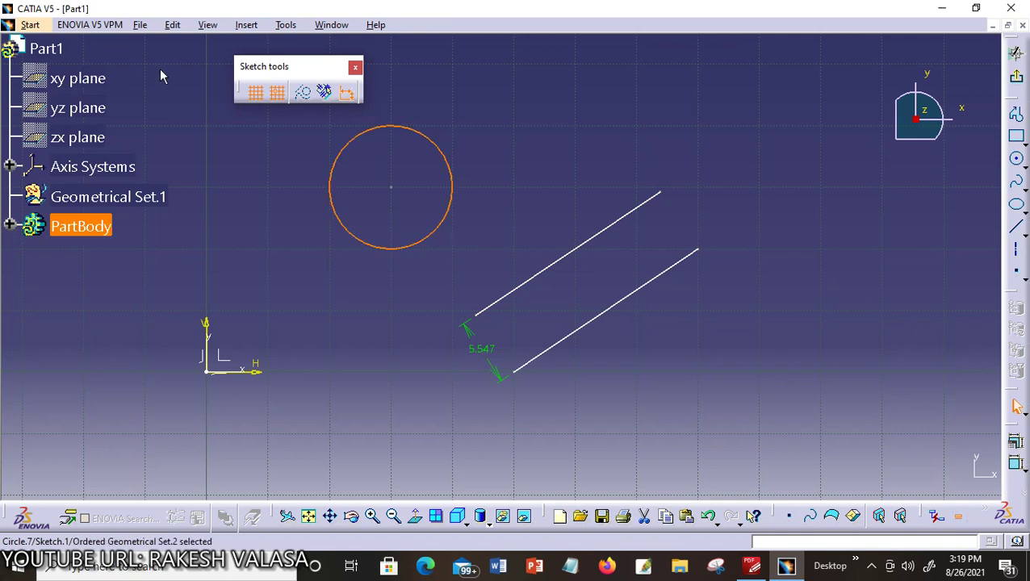
# - Offset the circle 5 mm outward into a concentric copy
pyautogui.click(246, 26)
pyautogui.moveTo(291, 102)
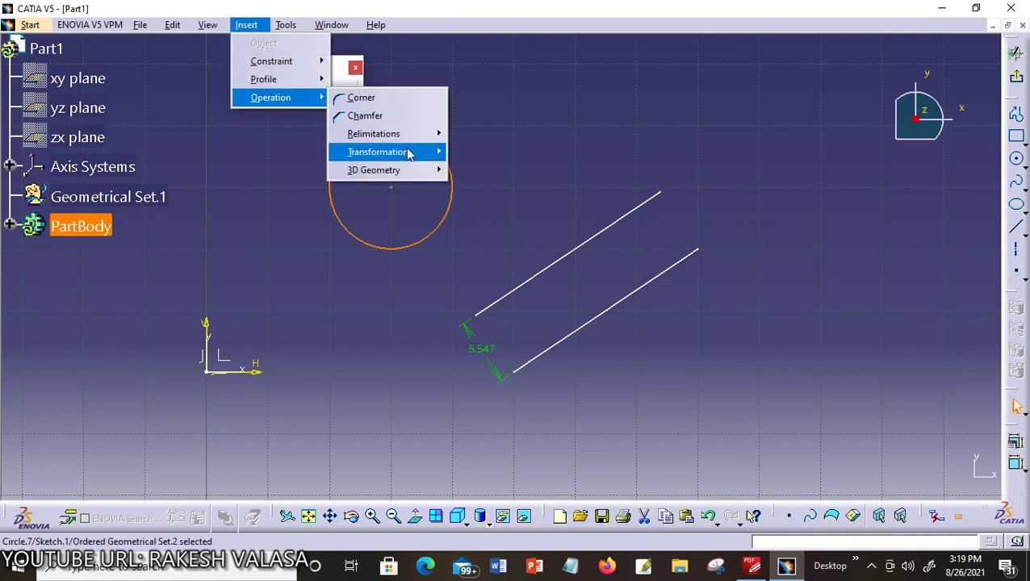
pyautogui.moveTo(410, 152)
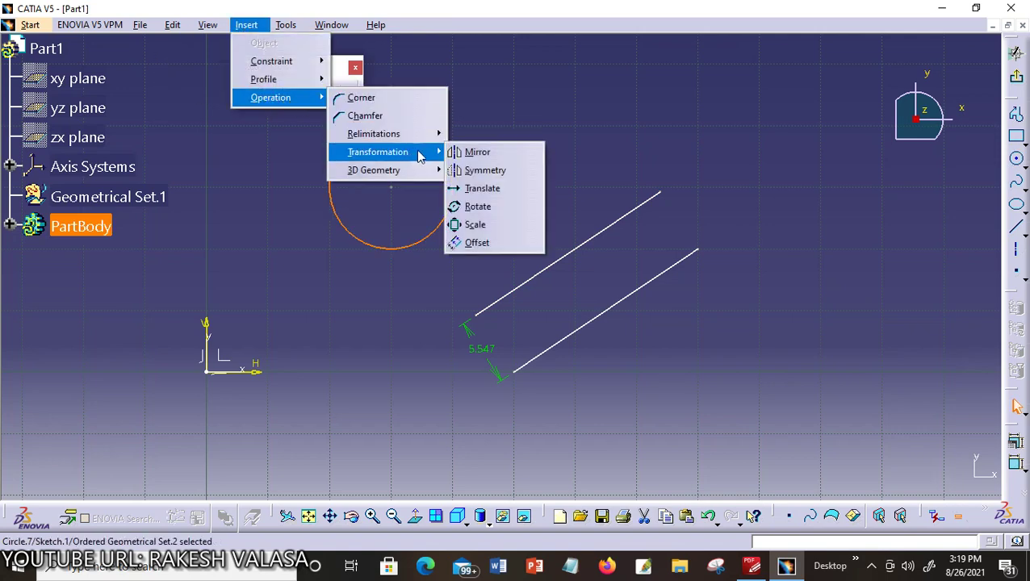
pyautogui.click(485, 242)
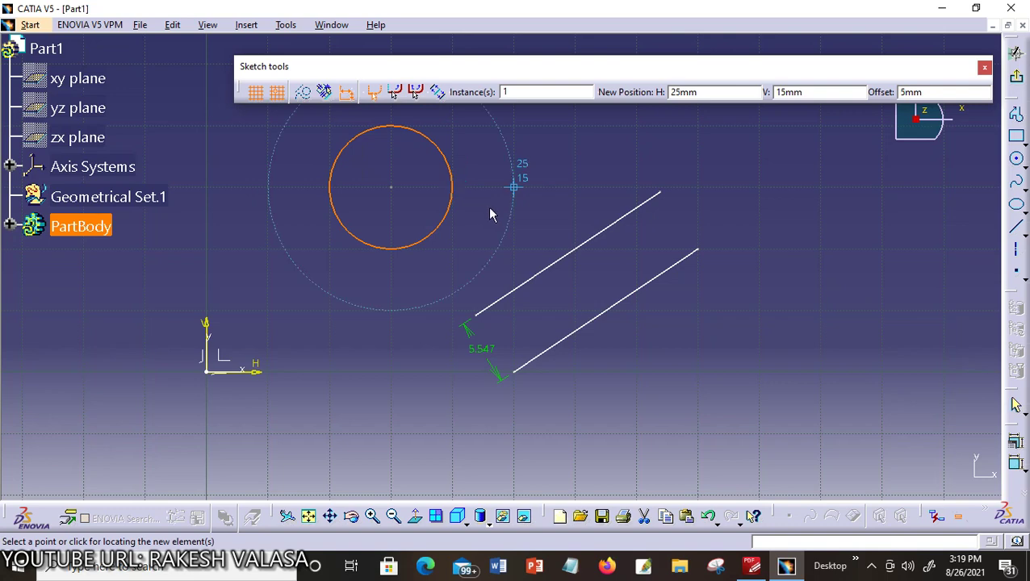
pyautogui.click(490, 214)
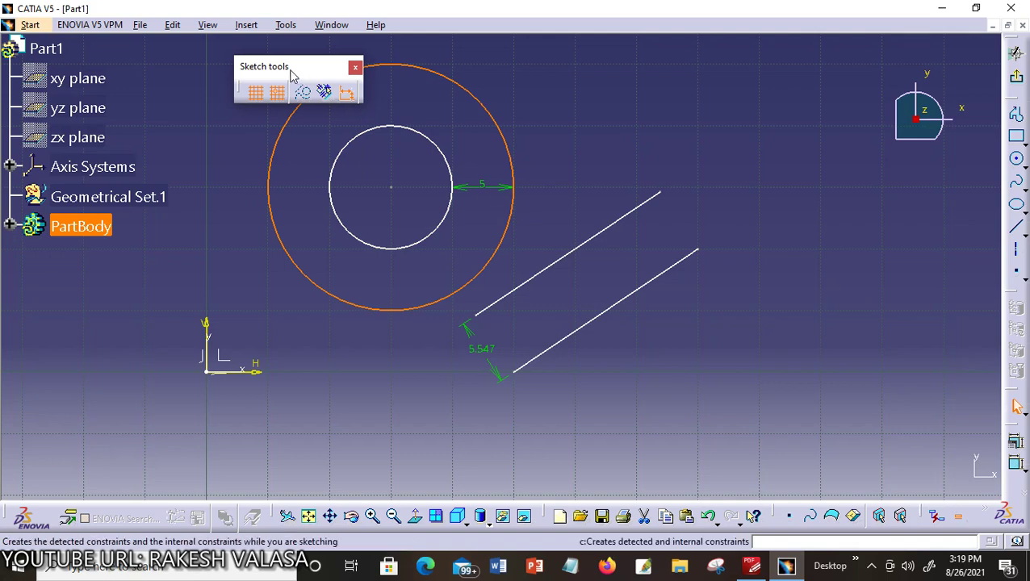
pyautogui.click(255, 30)
# - Offset the outer circle 15 mm outward with point propagation, then box-select the inner geometry
pyautogui.moveTo(283, 97)
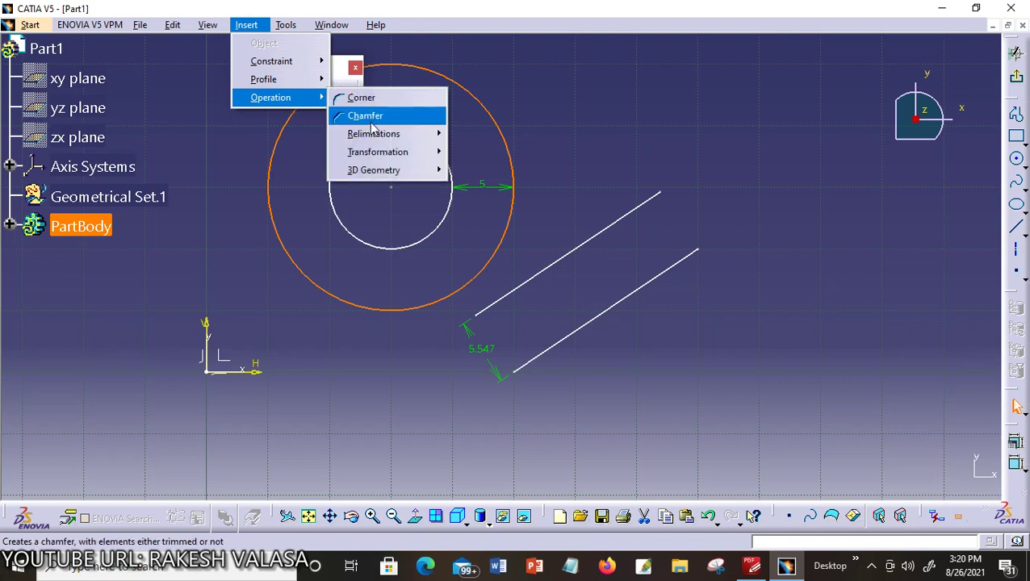
pyautogui.moveTo(395, 153)
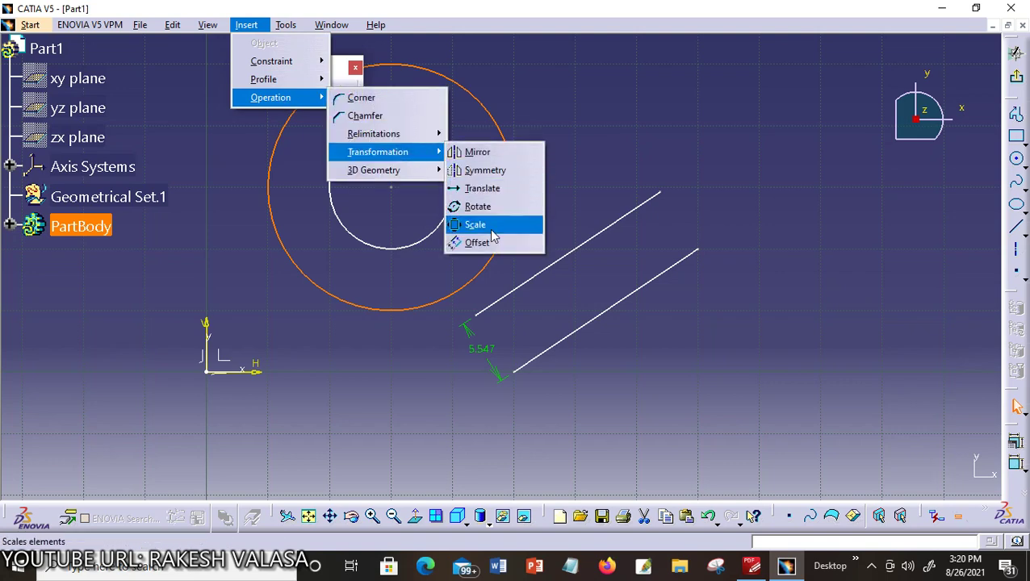
pyautogui.click(485, 243)
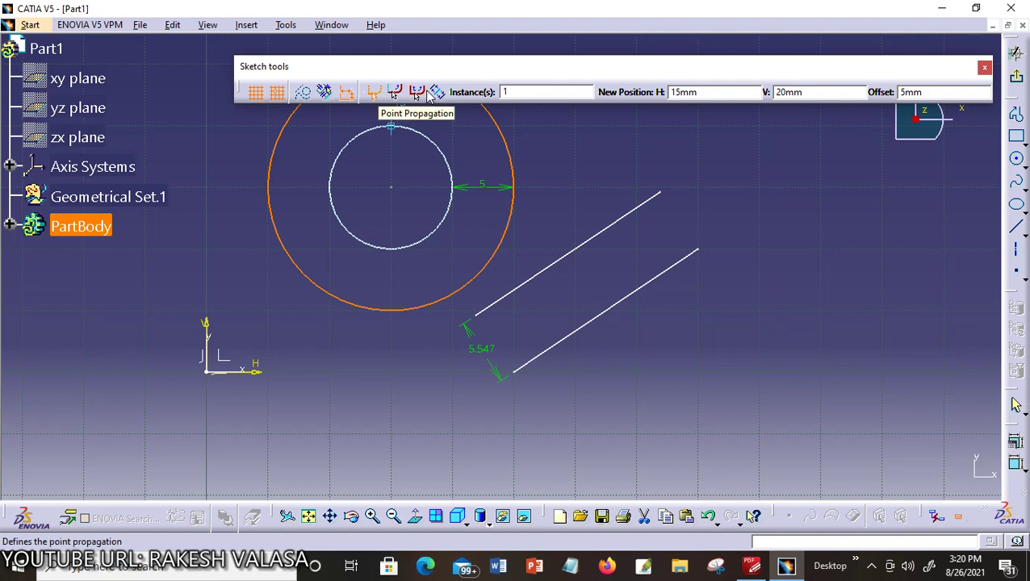
pyautogui.click(429, 94)
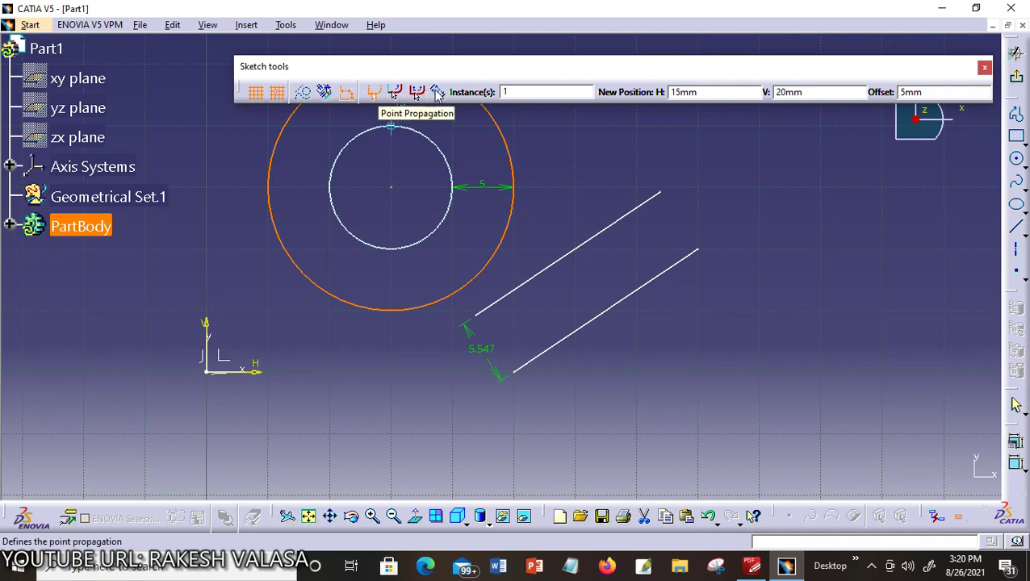
pyautogui.click(721, 224)
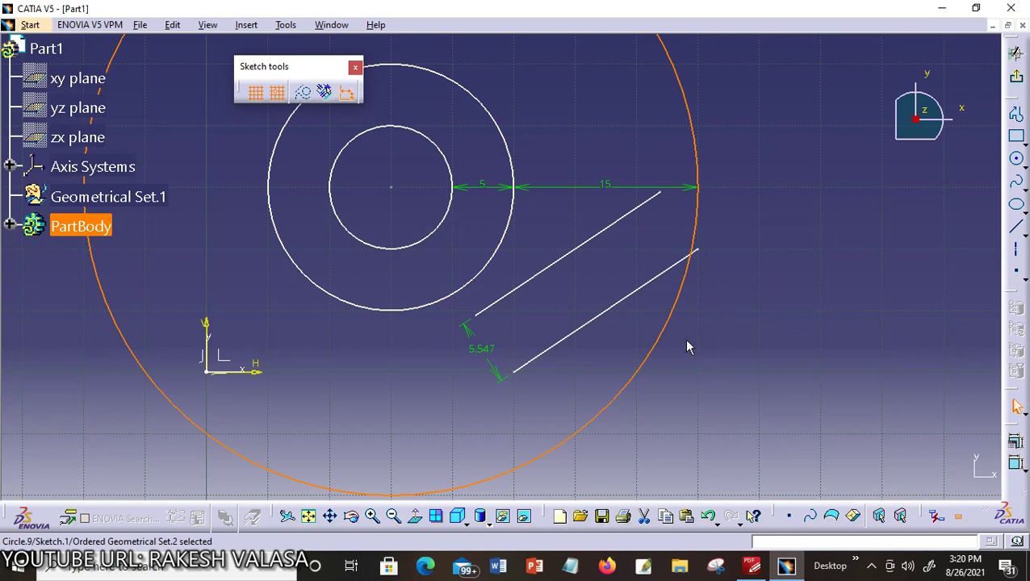
pyautogui.click(767, 432)
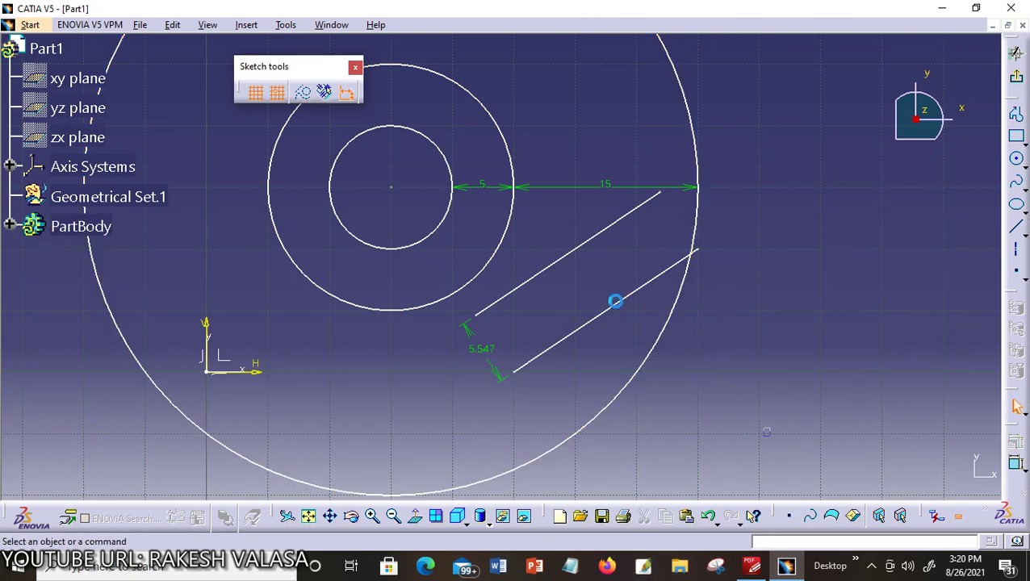
pyautogui.moveTo(767, 433); pyautogui.dragTo(212, 48)
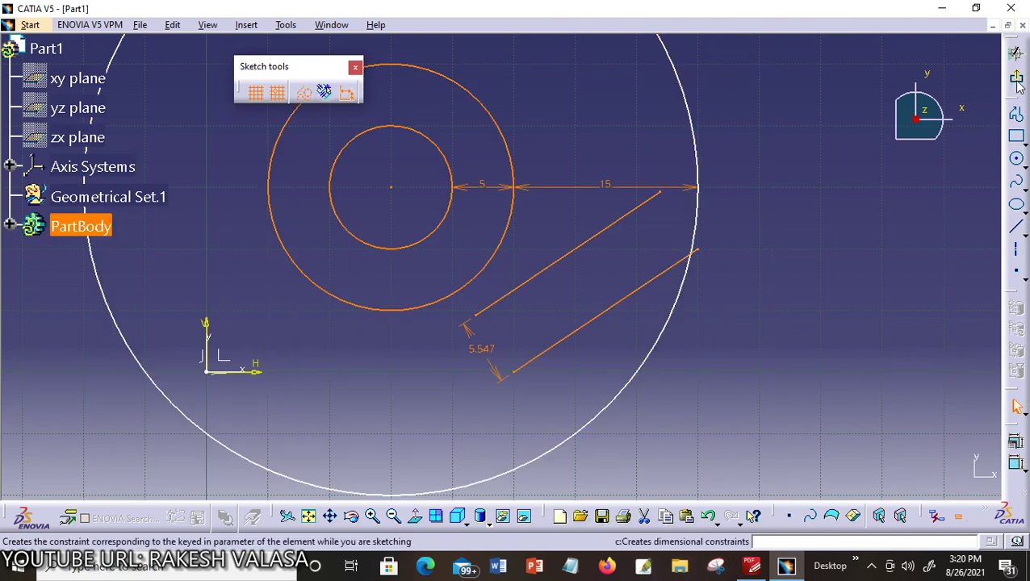
# - Delete the inner geometry and large circle, then draw a new rectangle
pyautogui.press('Delete')
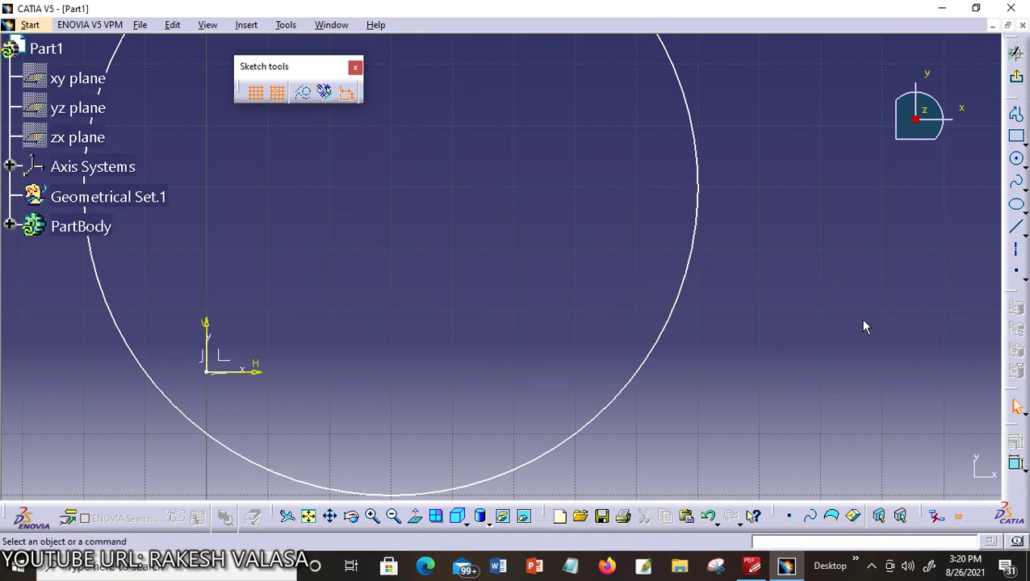
pyautogui.click(662, 350)
pyautogui.press('Delete')
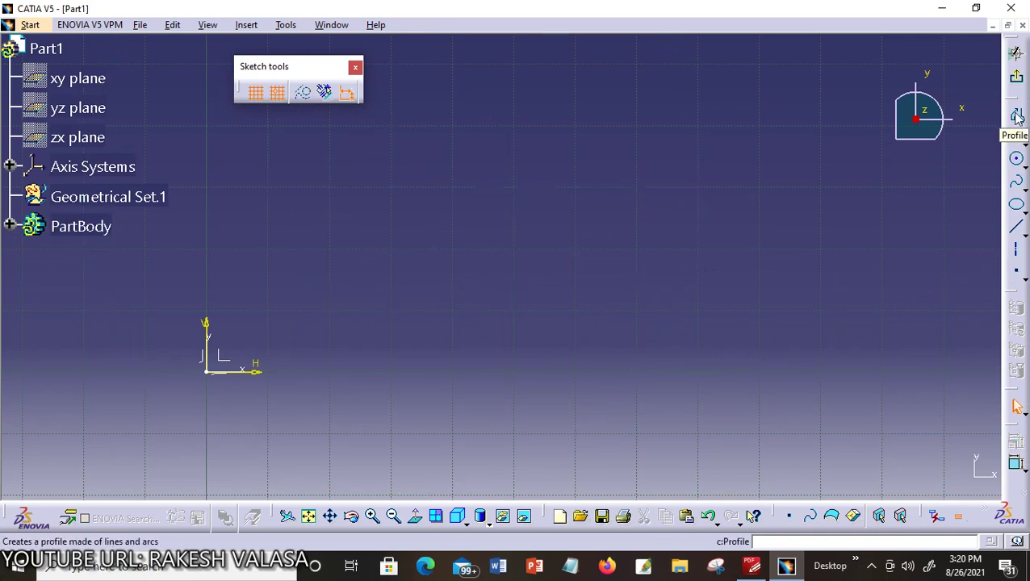
pyautogui.click(1018, 137)
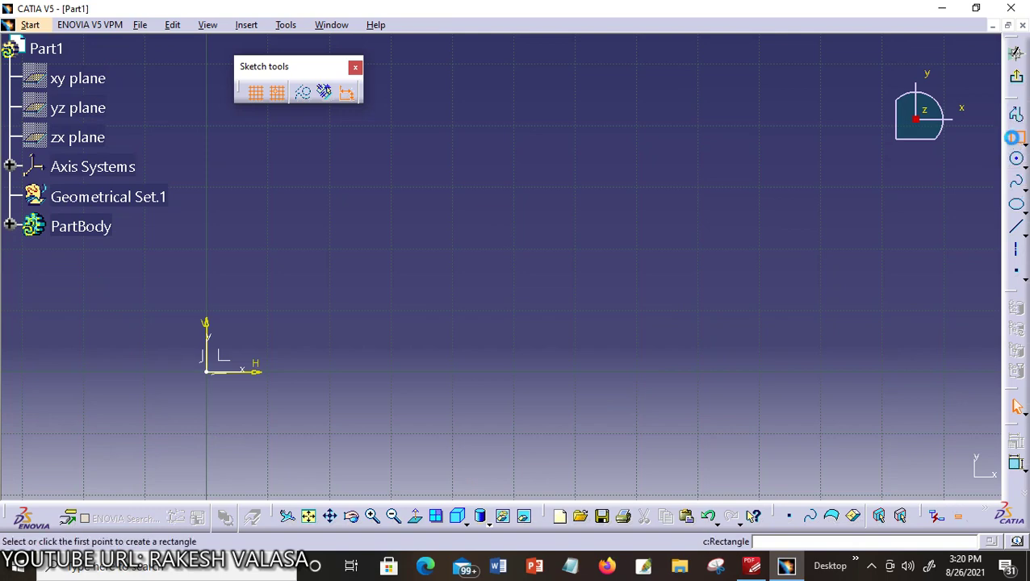
pyautogui.click(402, 245)
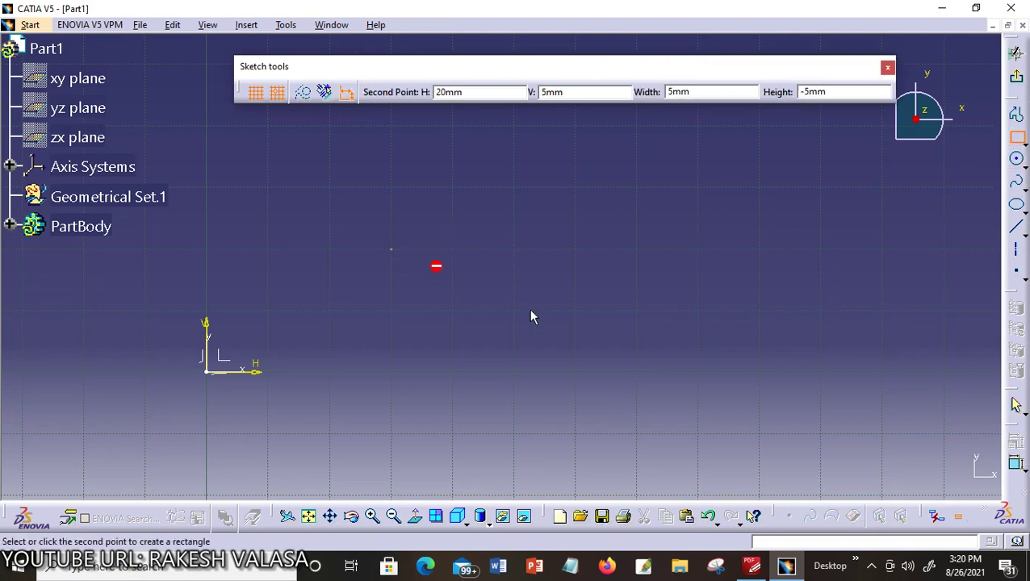
pyautogui.click(670, 419)
# - Round the rectangle's top-left corner with an R 8.151 corner fillet
pyautogui.click(247, 25)
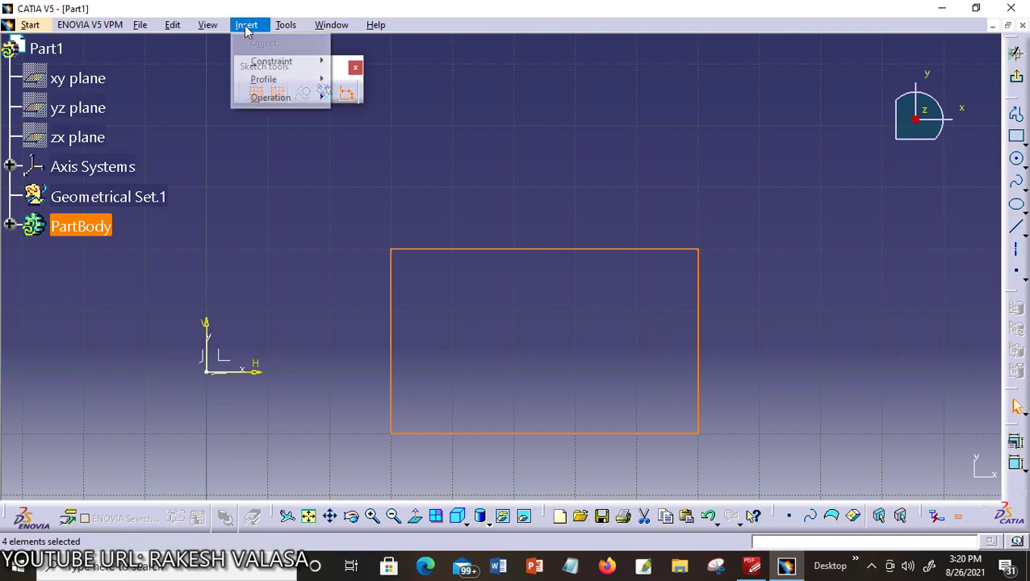
pyautogui.moveTo(261, 104)
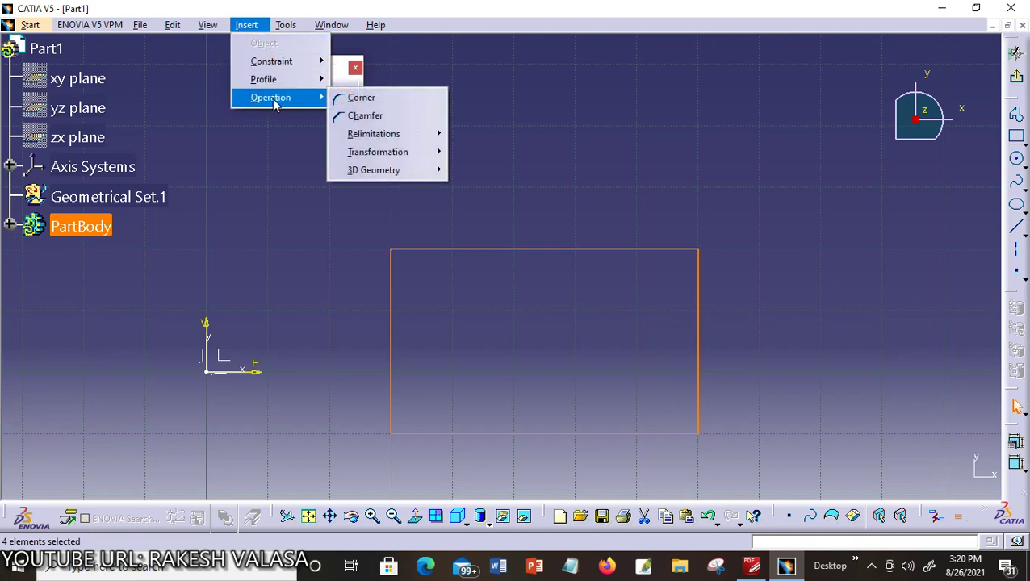
pyautogui.click(358, 98)
pyautogui.click(392, 296)
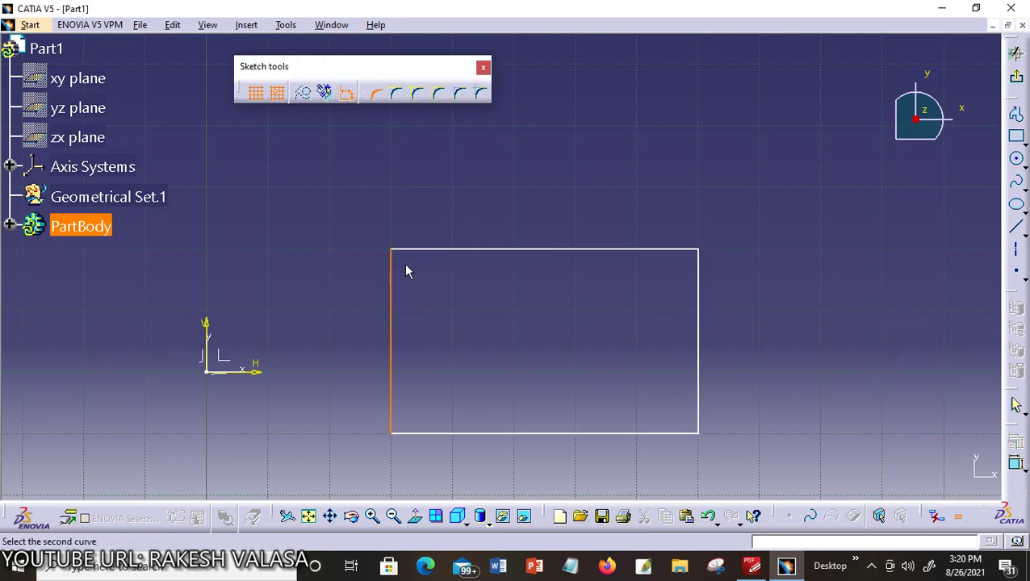
pyautogui.click(434, 255)
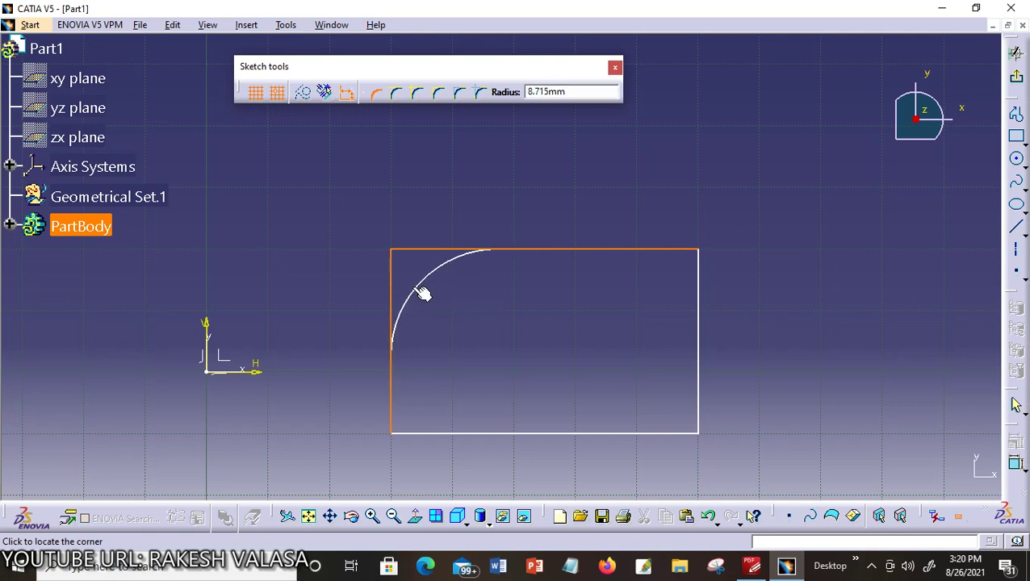
pyautogui.click(426, 271)
pyautogui.moveTo(611, 200); pyautogui.dragTo(610, 139, button='middle')
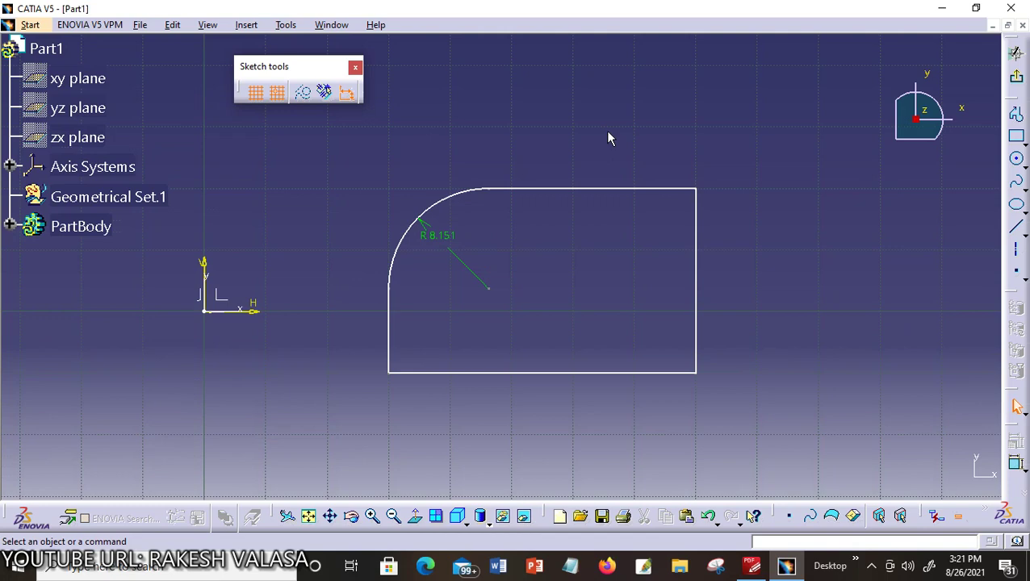
pyautogui.click(247, 24)
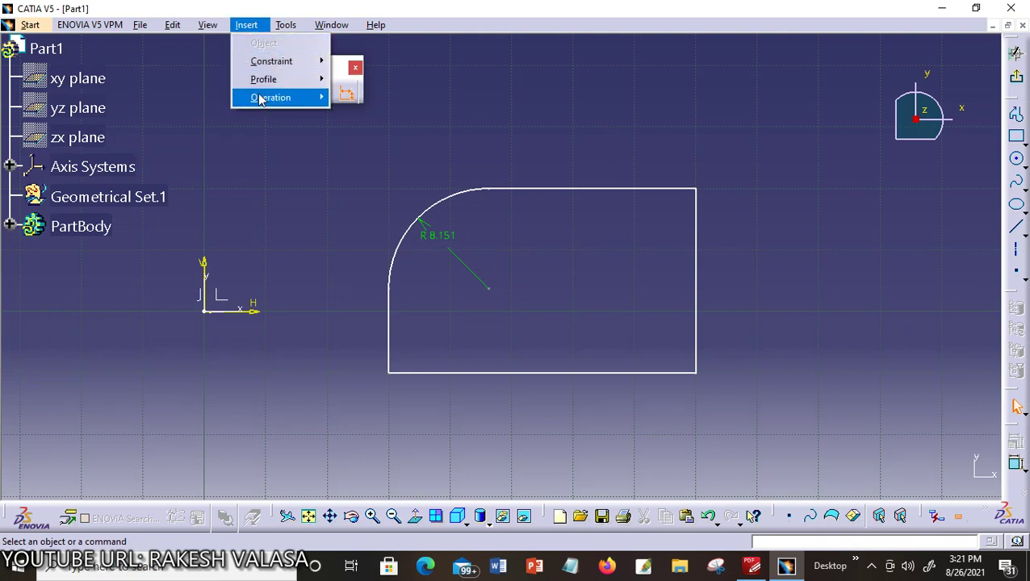
pyautogui.moveTo(327, 100)
pyautogui.moveTo(404, 152)
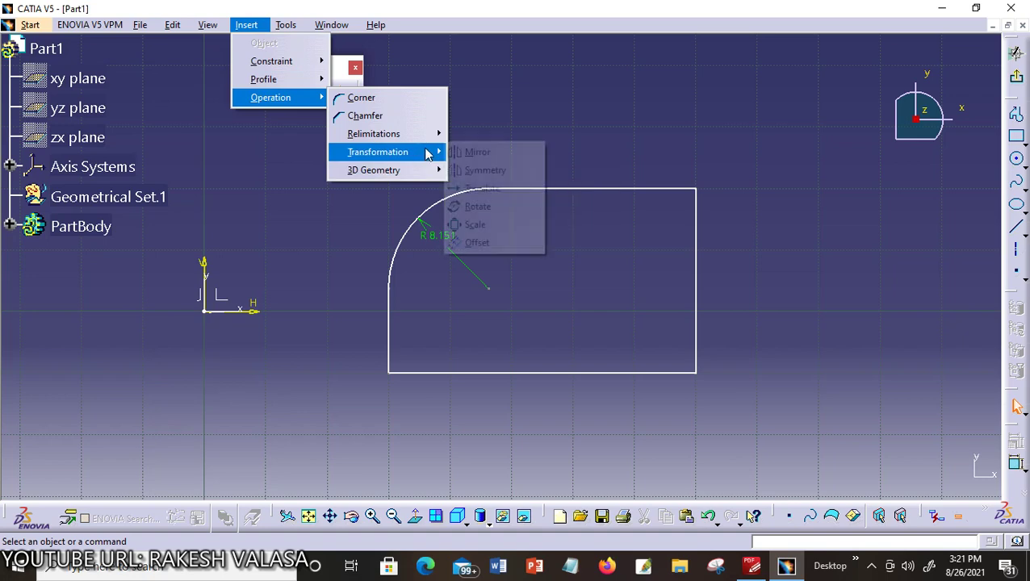
pyautogui.click(477, 242)
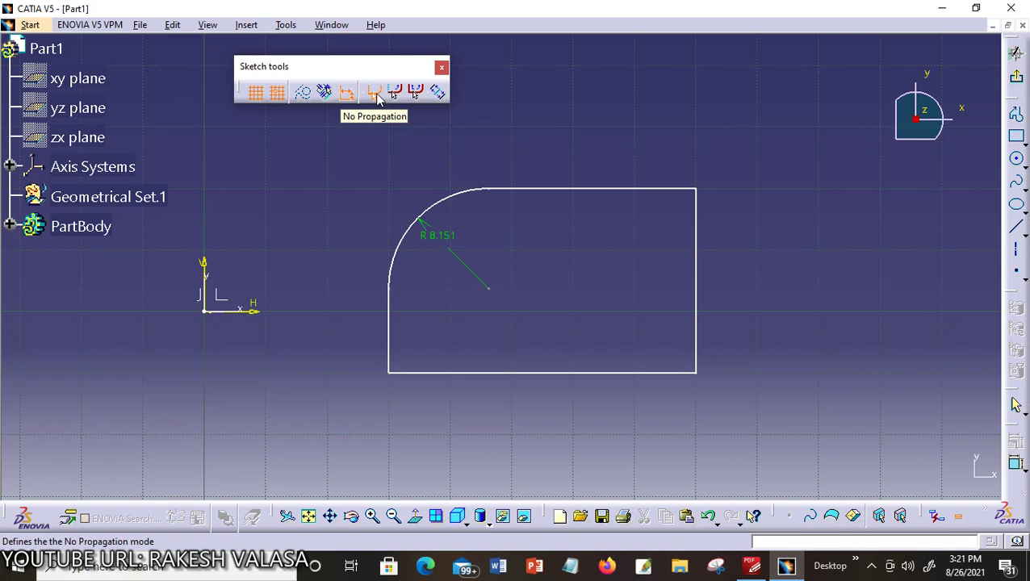
pyautogui.click(434, 208)
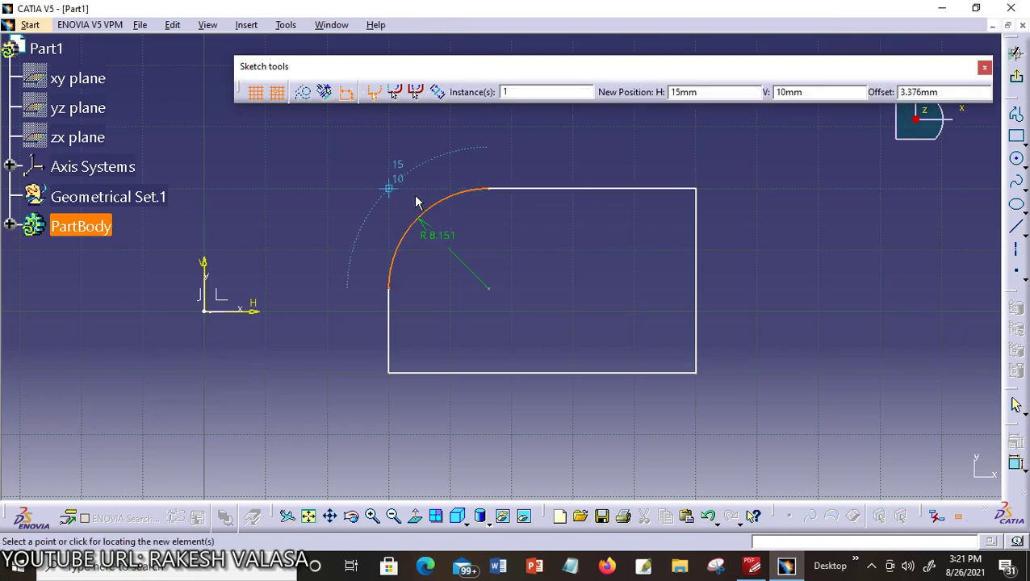
pyautogui.click(417, 202)
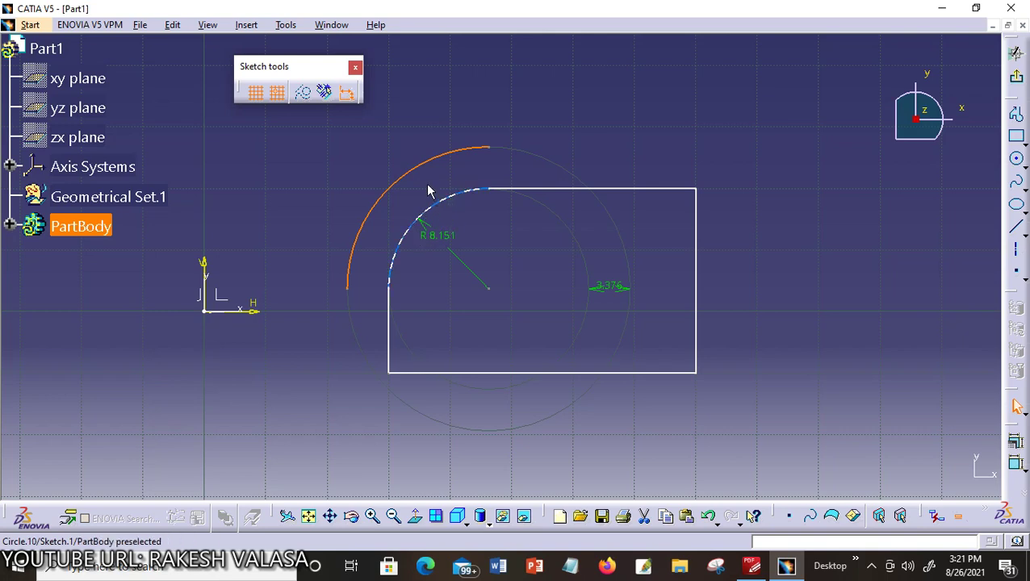
pyautogui.click(247, 24)
pyautogui.moveTo(281, 107)
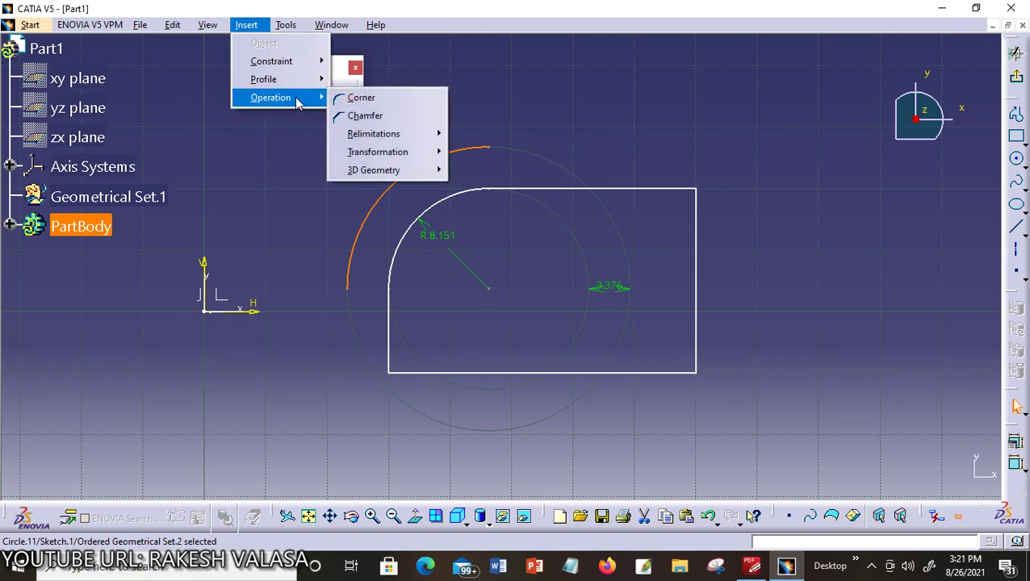
pyautogui.moveTo(432, 158)
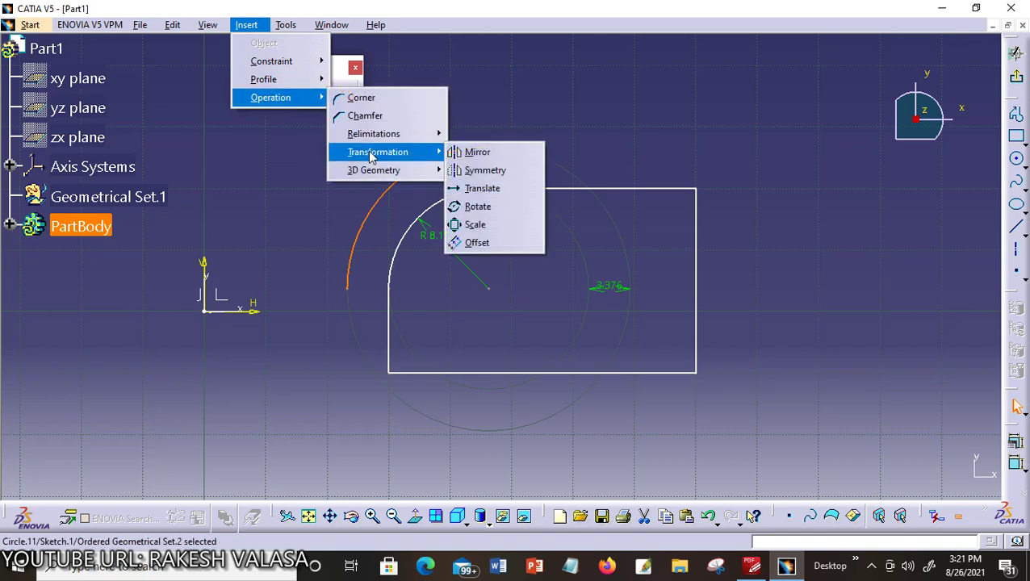
pyautogui.click(476, 243)
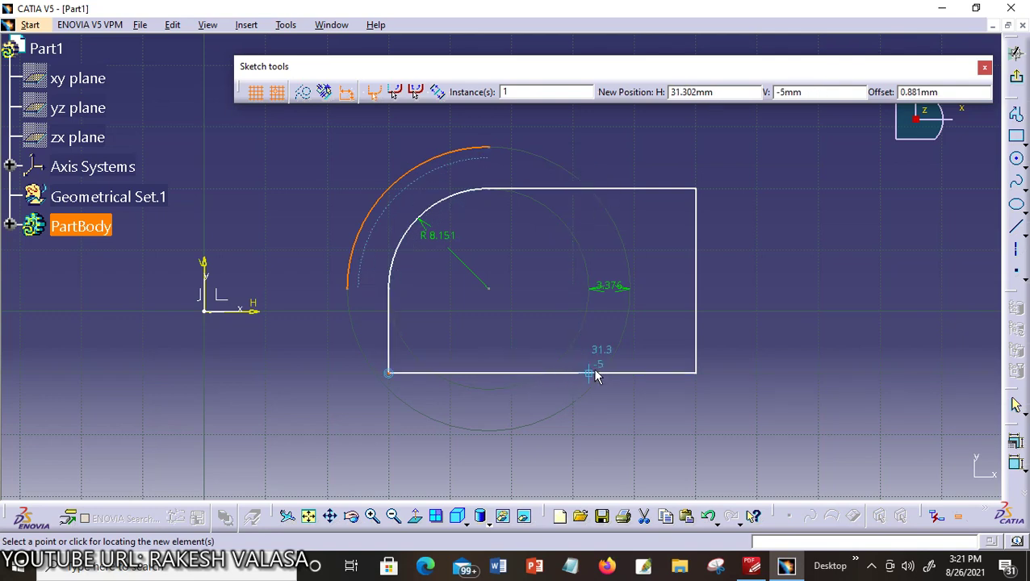
pyautogui.click(598, 397)
pyautogui.click(583, 430)
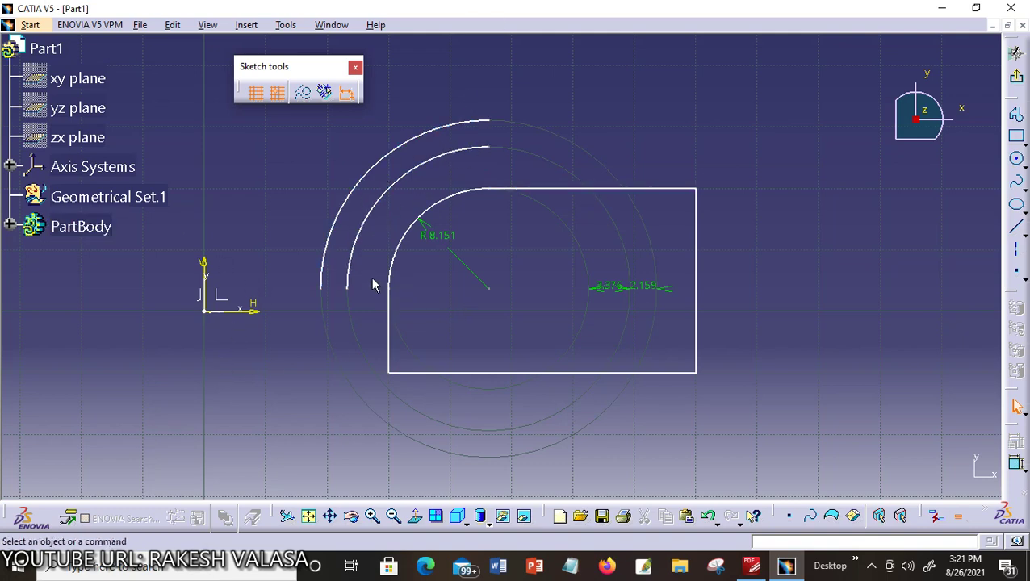
pyautogui.moveTo(368, 277); pyautogui.dragTo(280, 213)
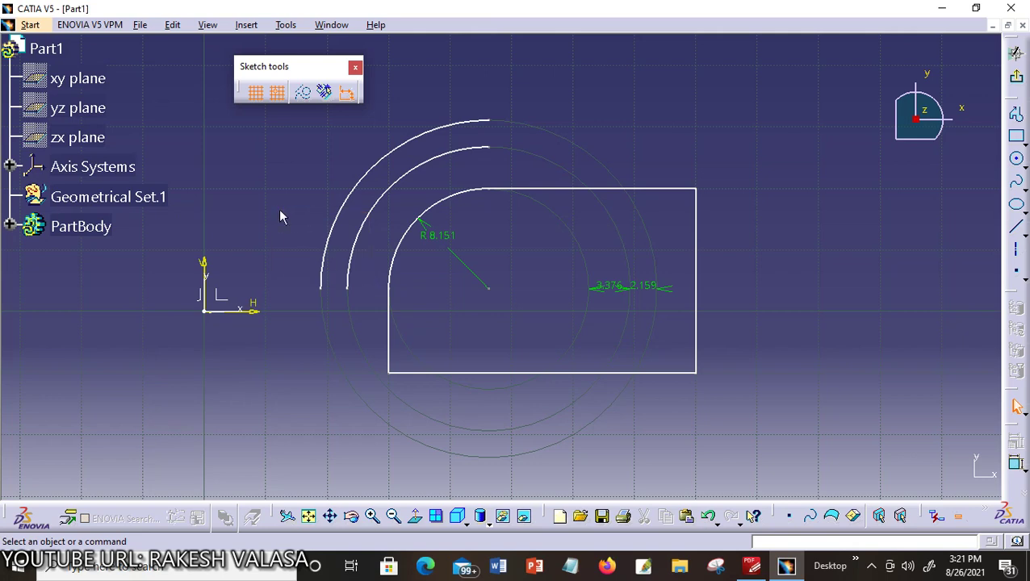
pyautogui.click(349, 249)
pyautogui.press('Delete')
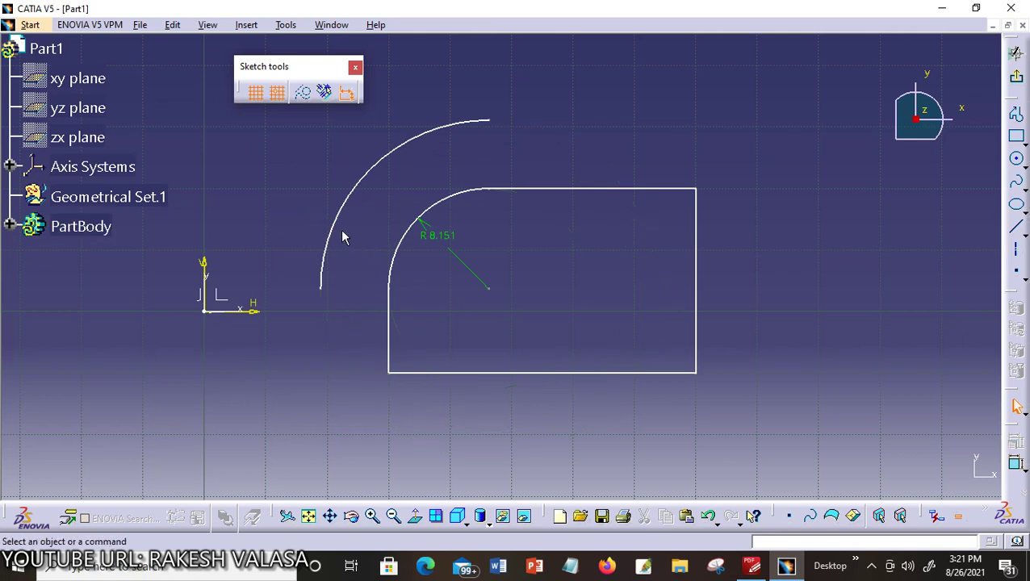
pyautogui.click(342, 237)
pyautogui.press('Delete')
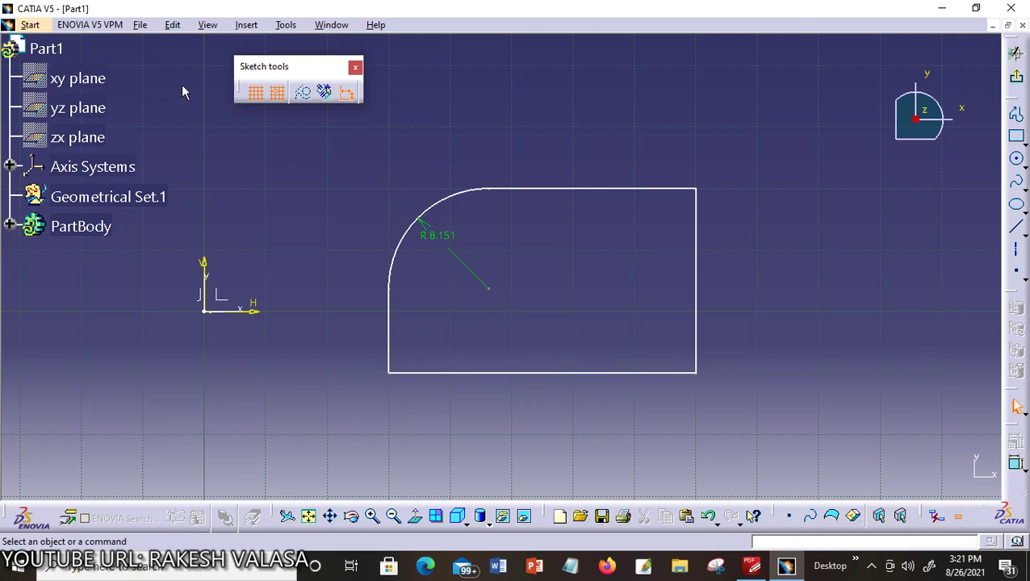
# - Offset the tangent chain of top edge, corner arc and left edge outside the rectangle
pyautogui.click(246, 24)
pyautogui.moveTo(285, 97)
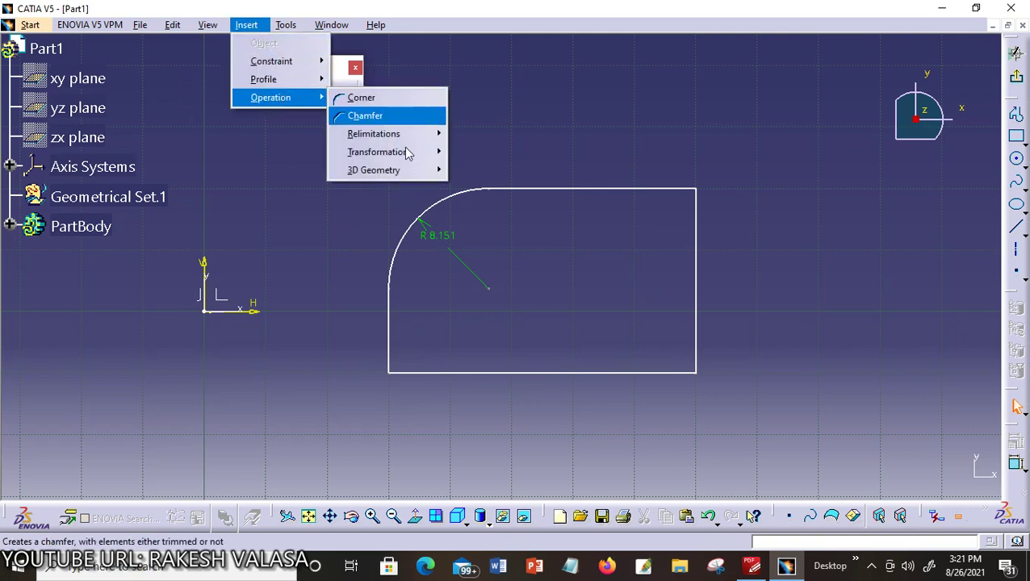
pyautogui.moveTo(408, 151)
pyautogui.click(485, 243)
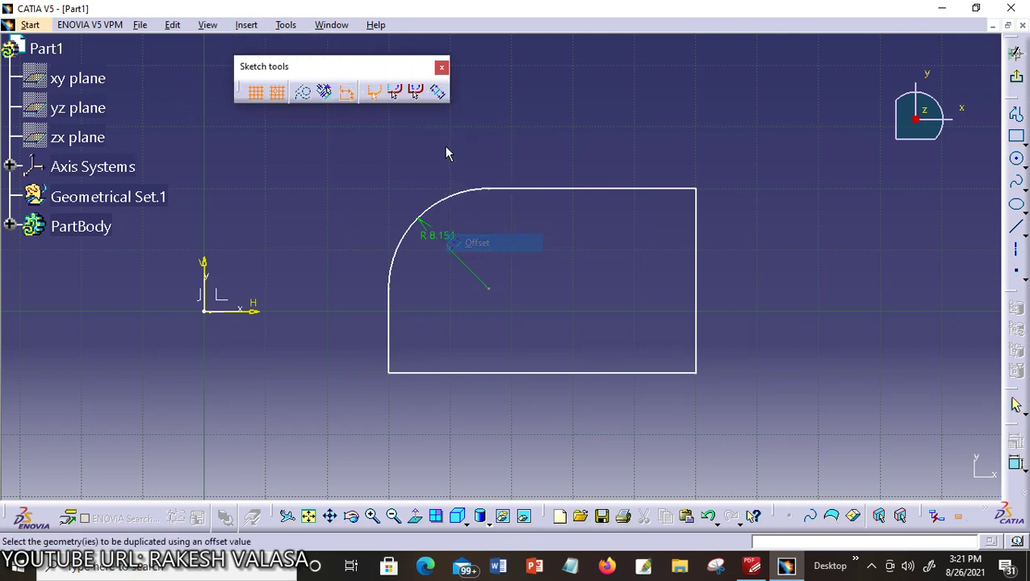
pyautogui.click(396, 94)
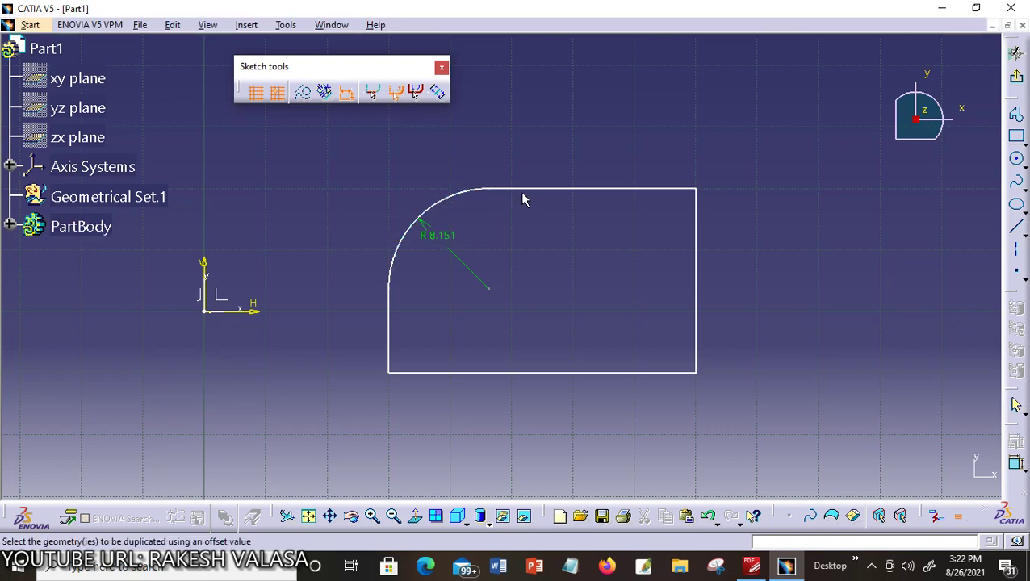
pyautogui.click(438, 214)
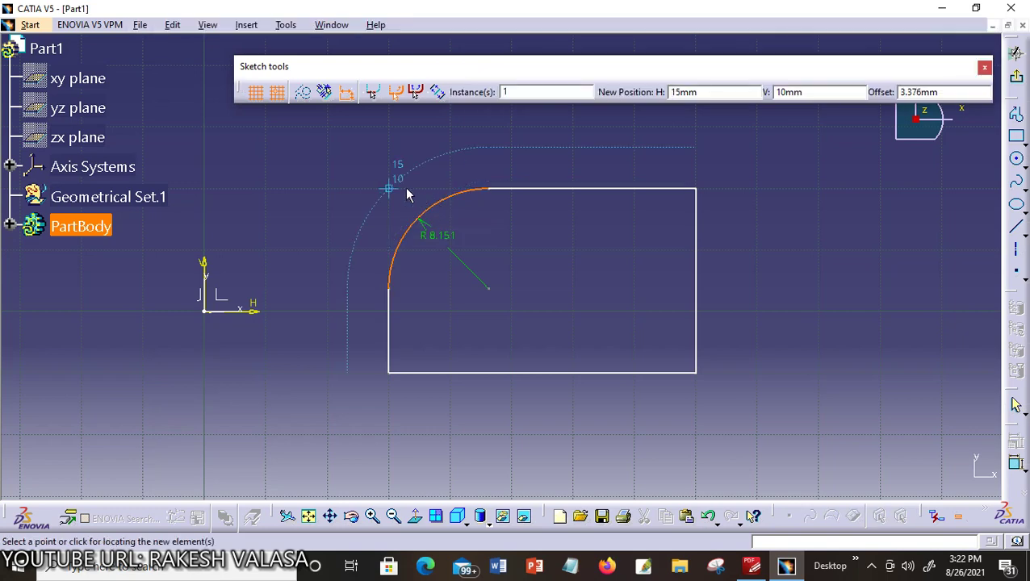
pyautogui.click(407, 191)
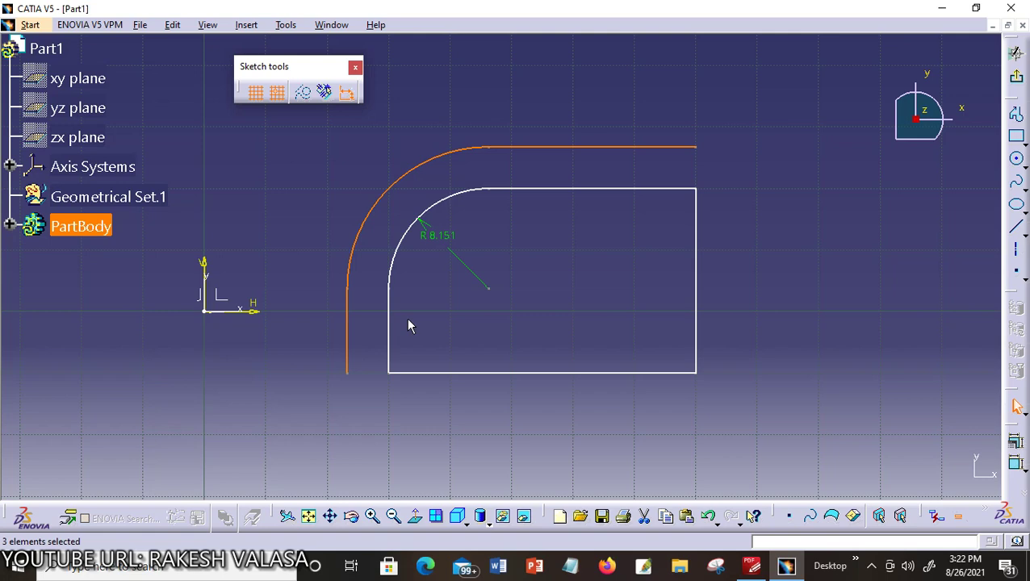
pyautogui.press('Delete')
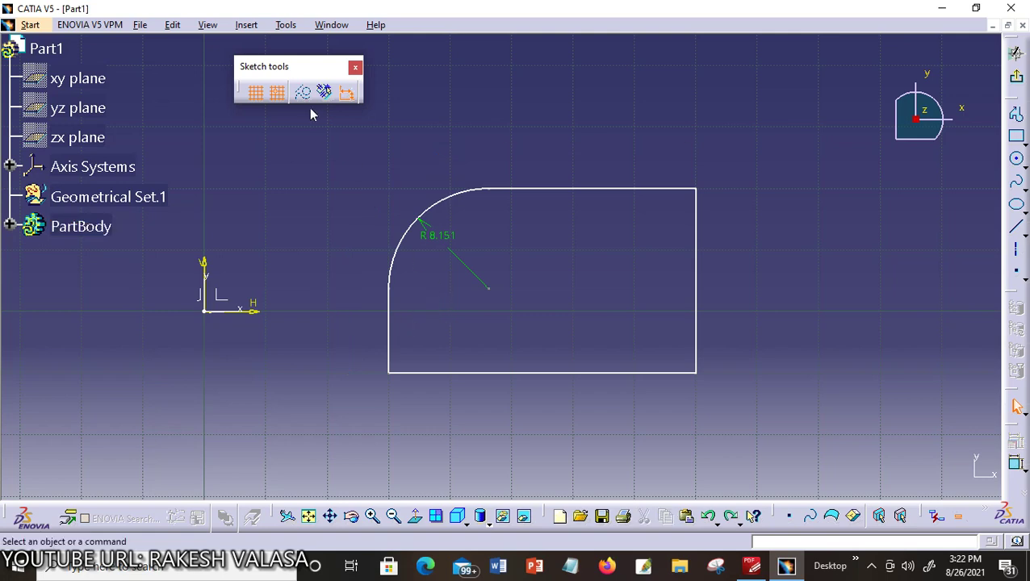
pyautogui.click(248, 26)
pyautogui.moveTo(275, 97)
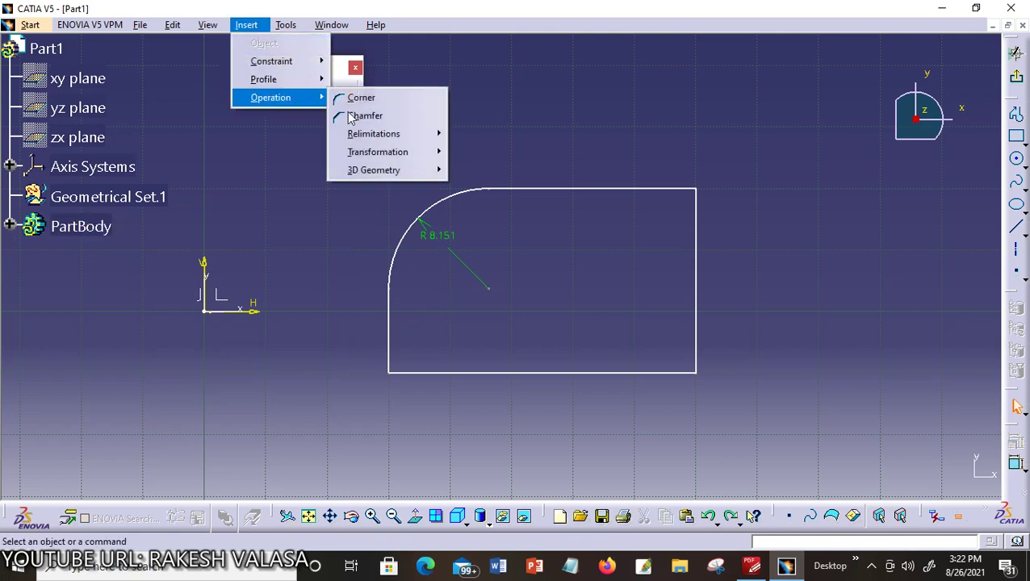
pyautogui.moveTo(398, 153)
pyautogui.click(496, 243)
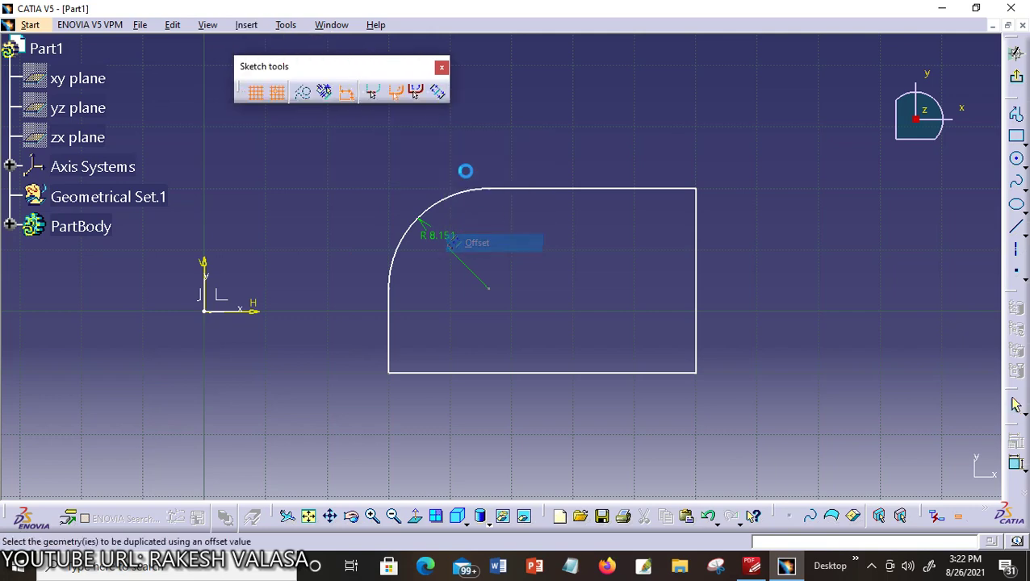
pyautogui.click(416, 95)
pyautogui.click(428, 224)
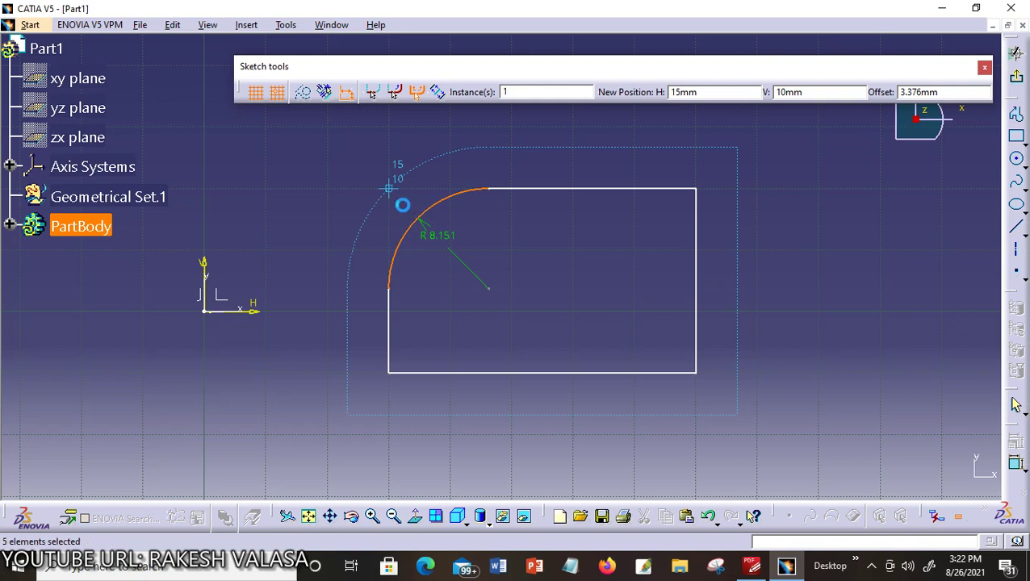
pyautogui.click(402, 205)
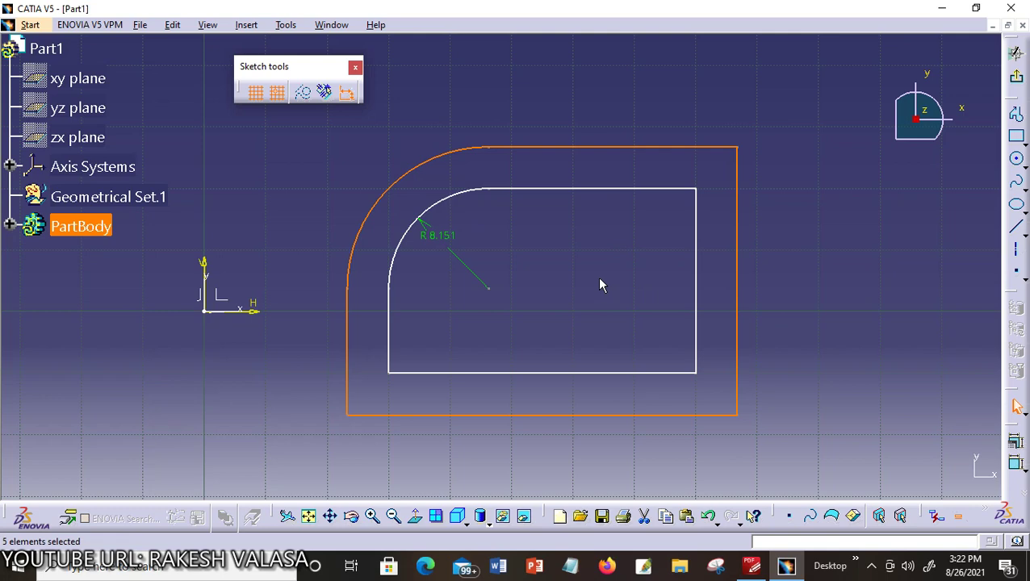
pyautogui.press('Delete')
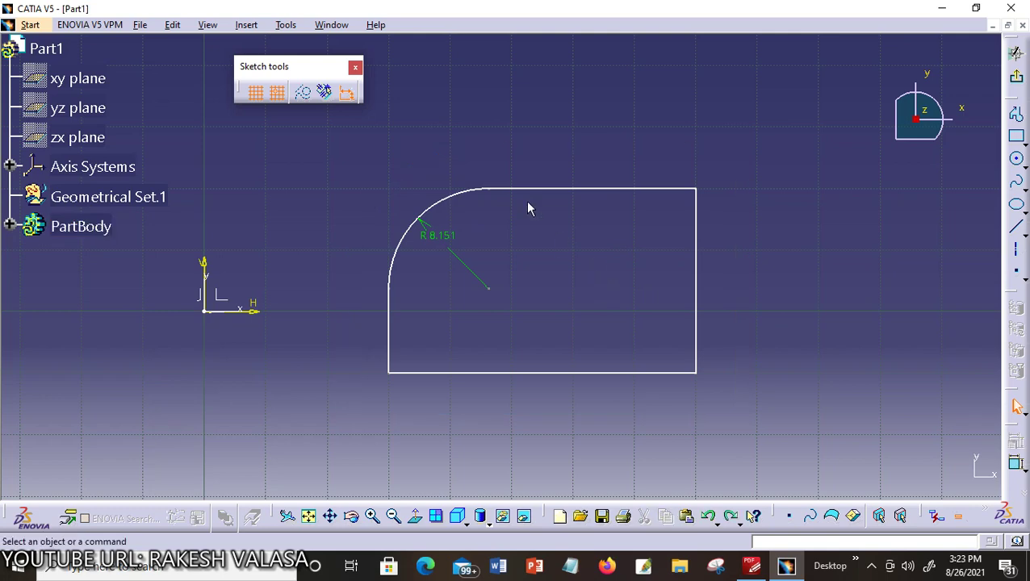
pyautogui.click(247, 25)
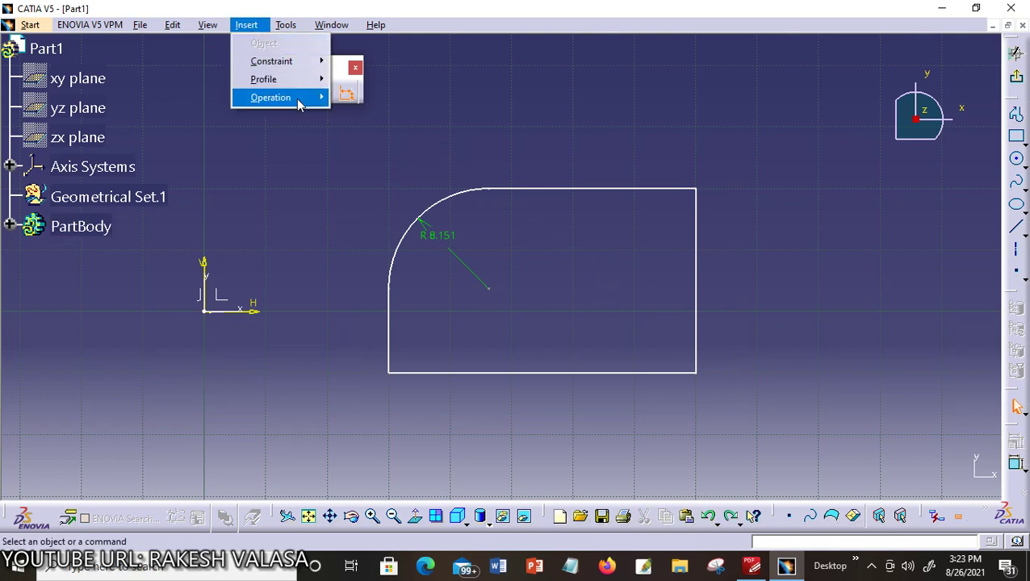
pyautogui.moveTo(315, 97)
pyautogui.moveTo(433, 156)
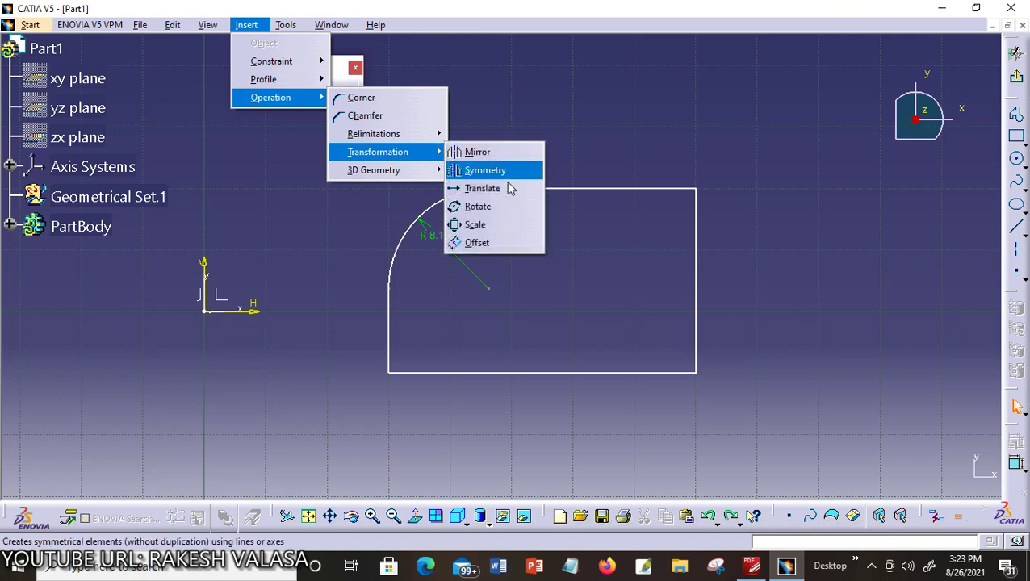
pyautogui.click(500, 244)
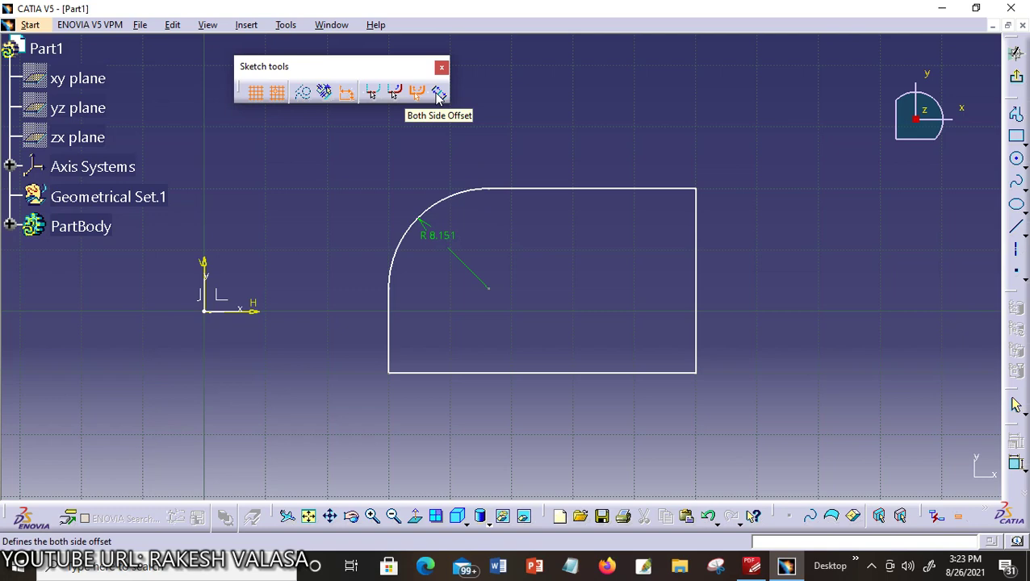
pyautogui.click(439, 95)
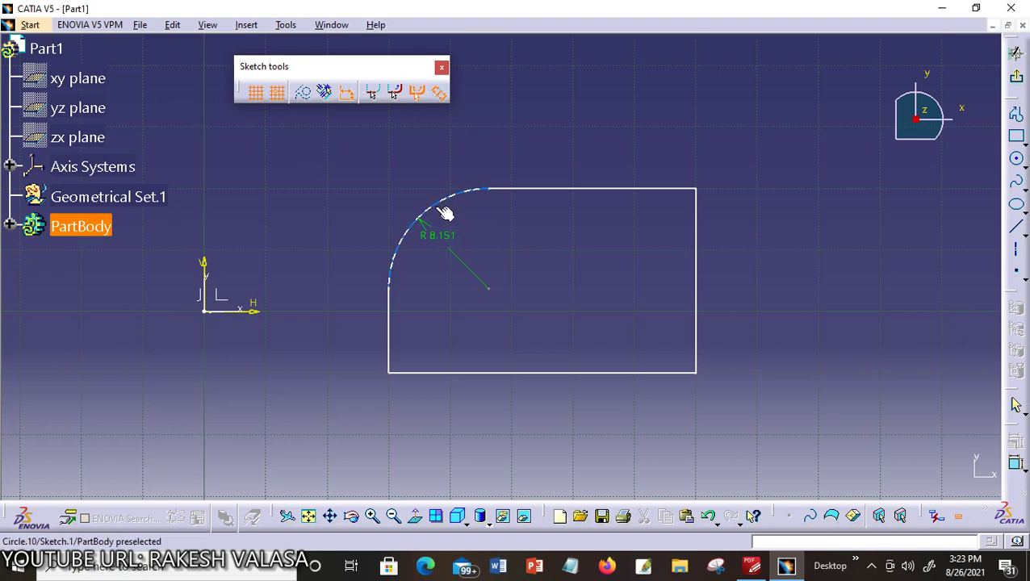
pyautogui.click(430, 207)
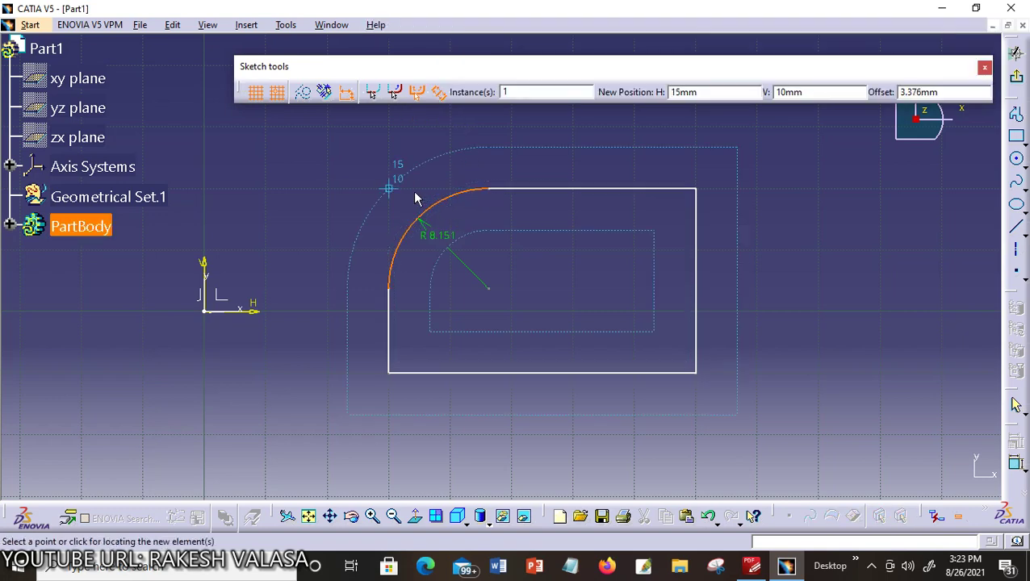
pyautogui.click(416, 197)
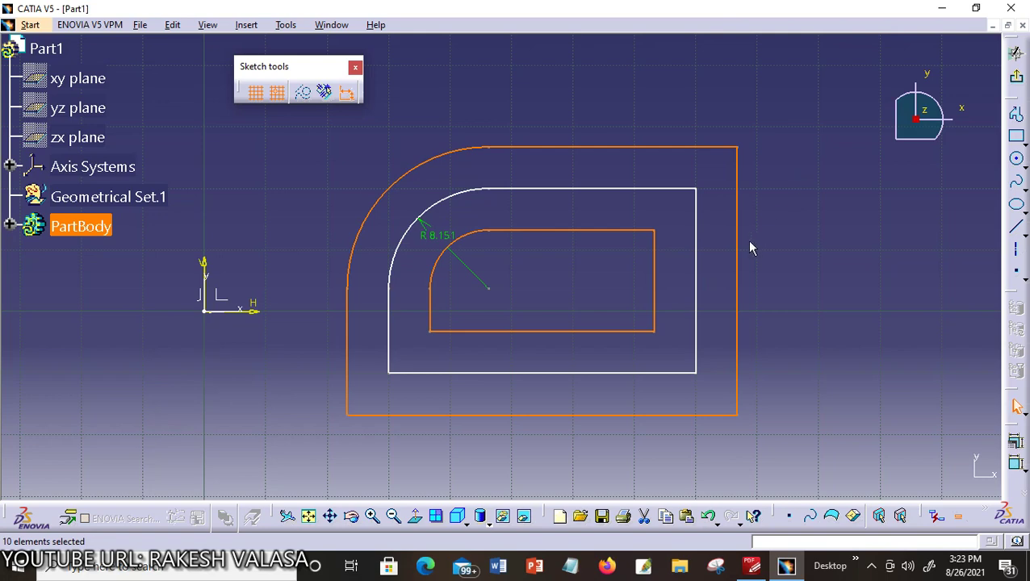
pyautogui.hotkey('ctrl', 'z')
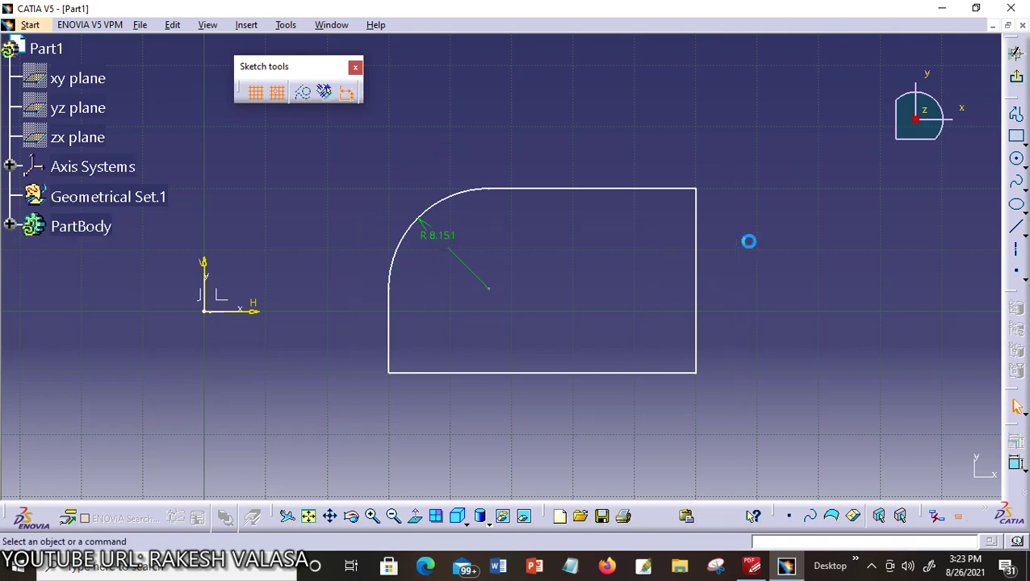
pyautogui.click(246, 25)
pyautogui.moveTo(271, 98)
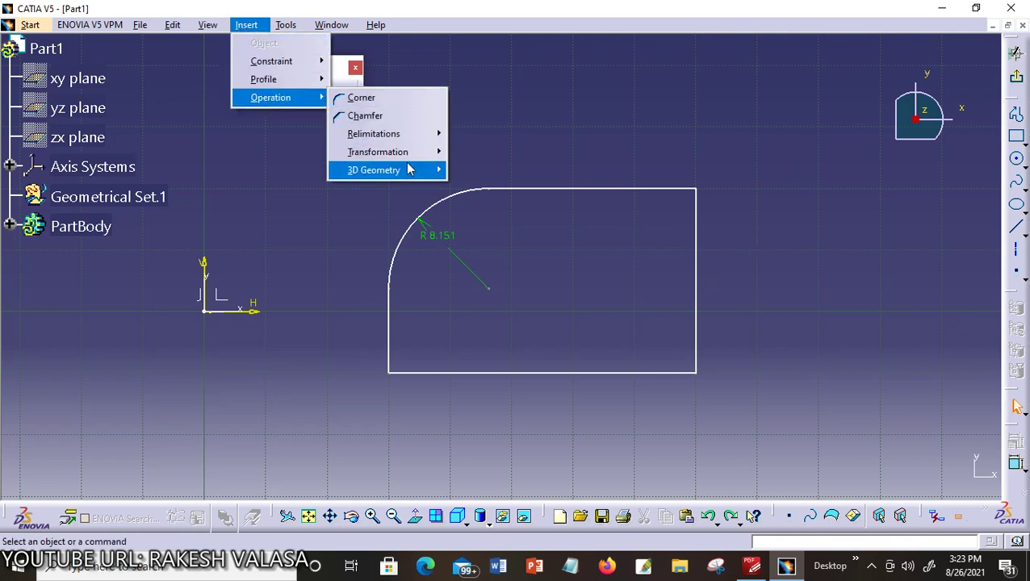
pyautogui.moveTo(408, 153)
pyautogui.click(511, 243)
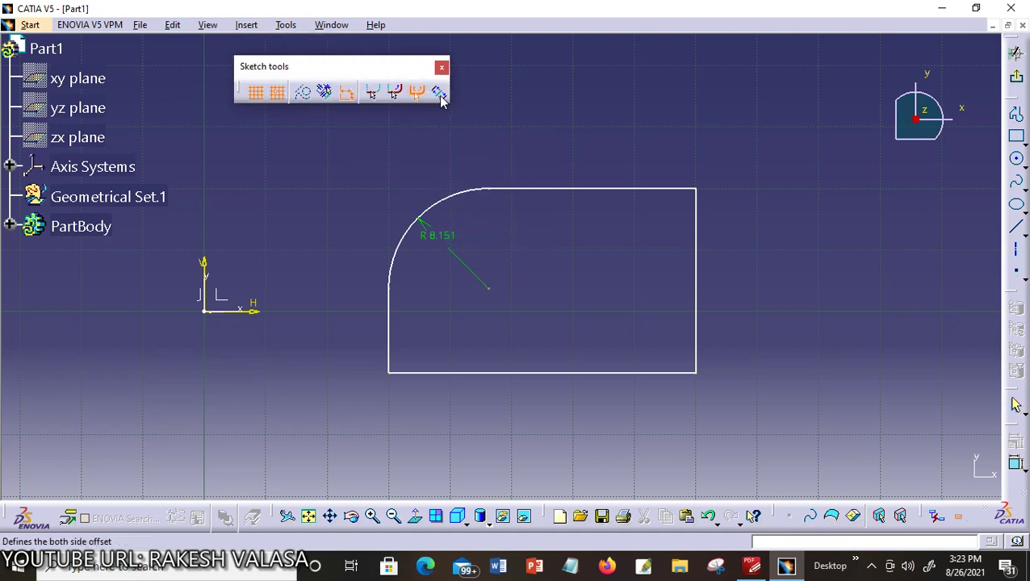
pyautogui.click(439, 212)
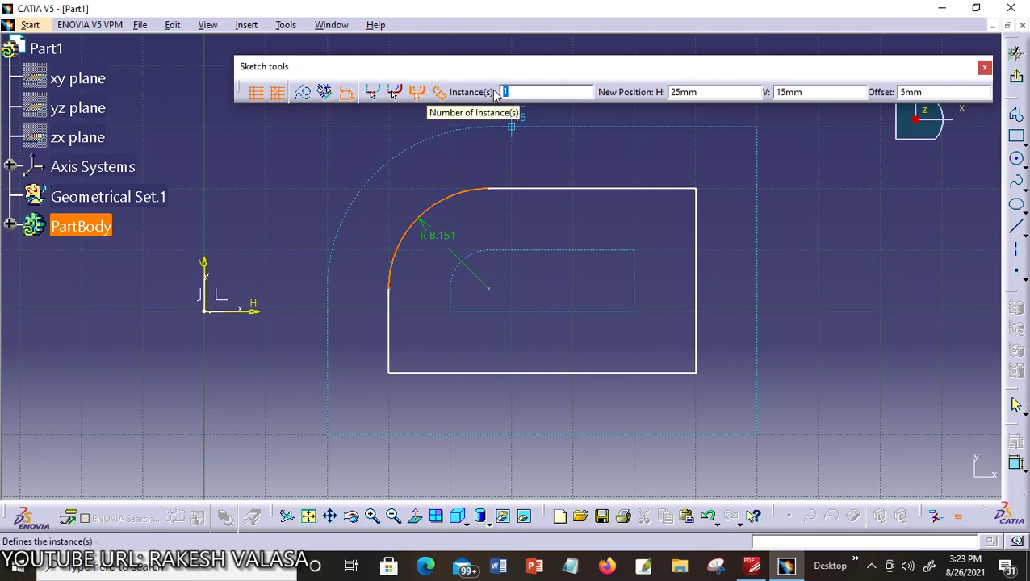
pyautogui.write('3')
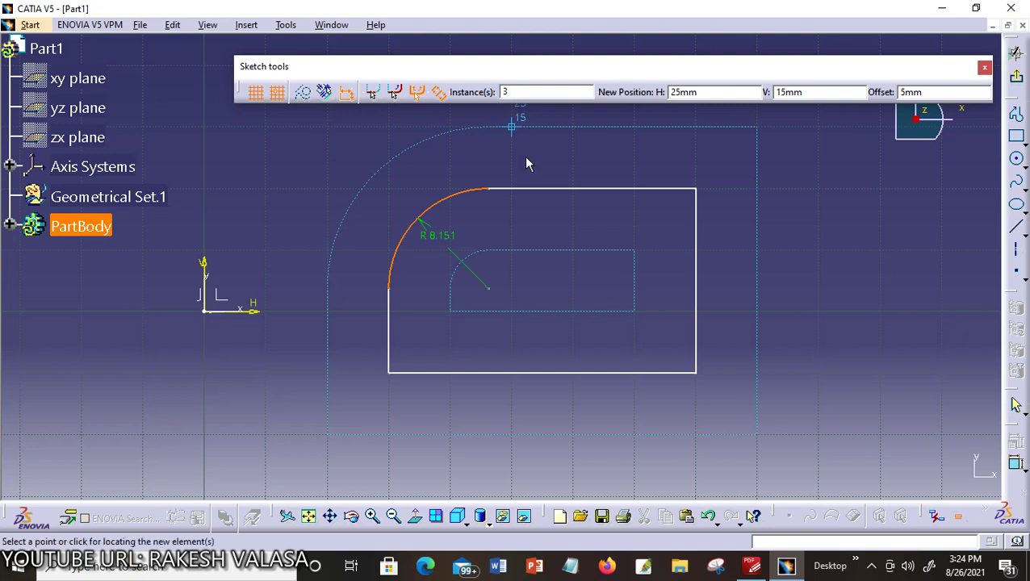
pyautogui.click(521, 95)
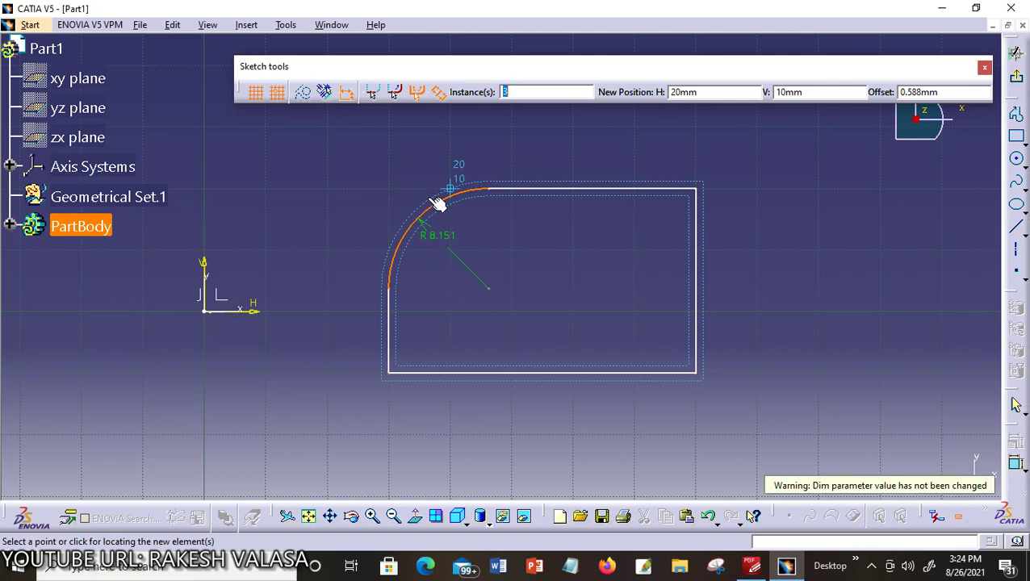
pyautogui.write('4')
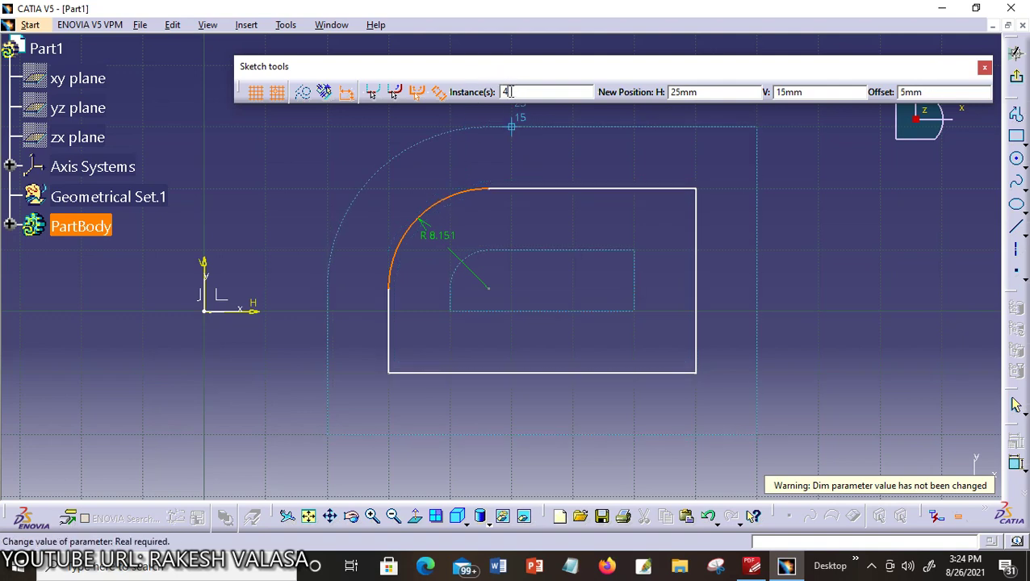
pyautogui.write('2')
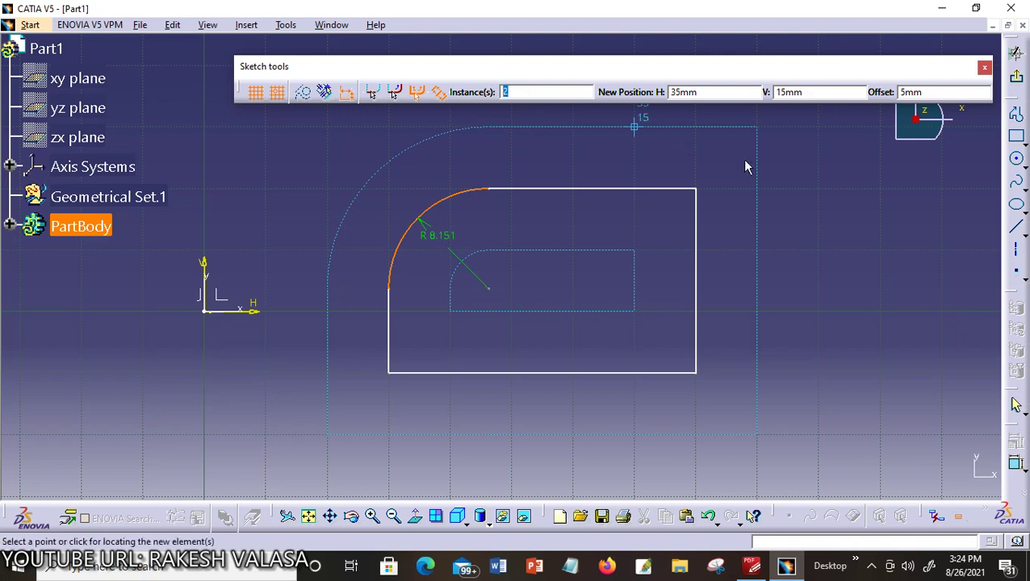
pyautogui.press('Escape')
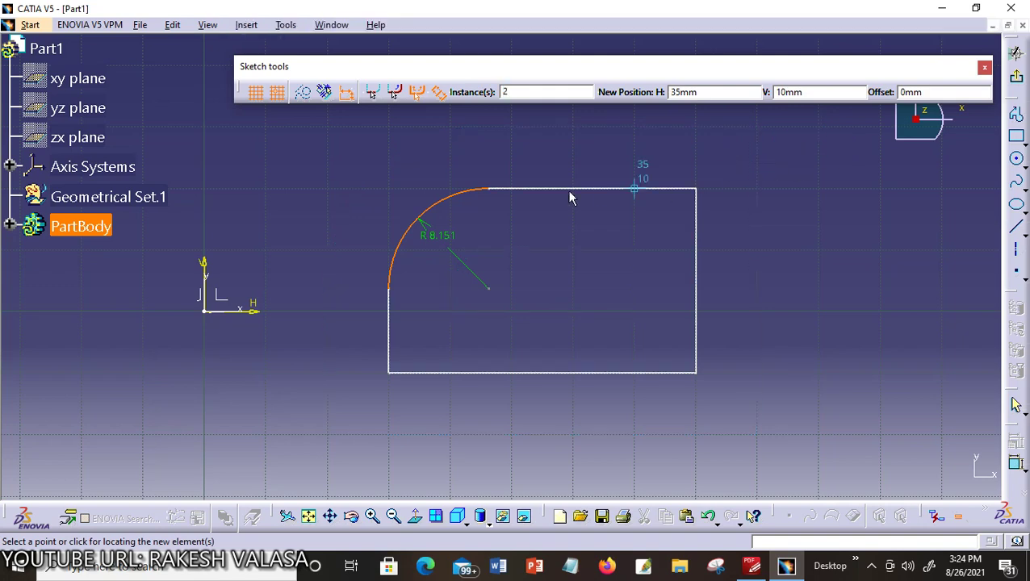
pyautogui.click(248, 25)
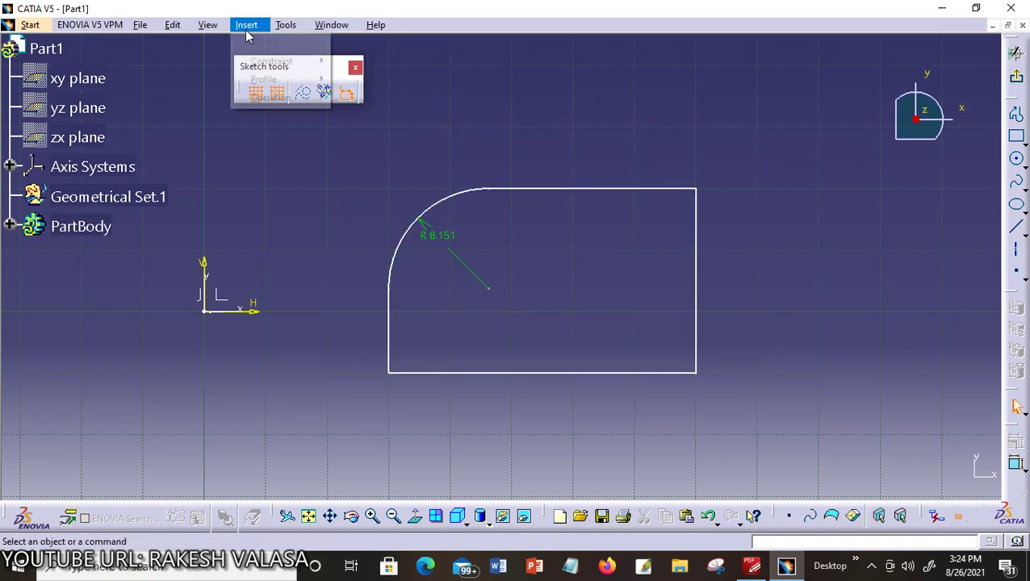
# - Create 5 offset instances of the fillet arc's profile, then show the PDF's final thank-you page
pyautogui.moveTo(325, 107)
pyautogui.moveTo(396, 152)
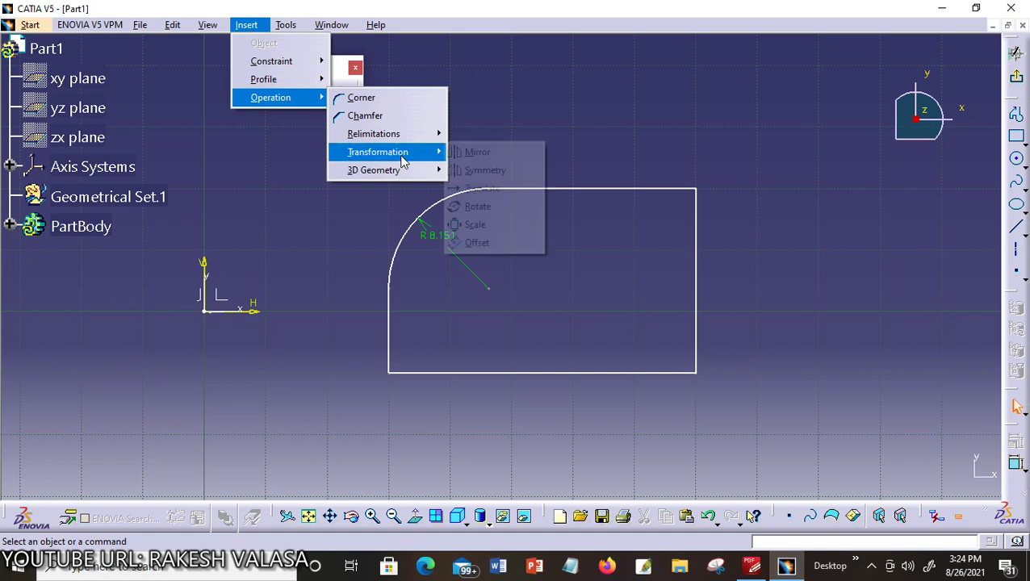
pyautogui.click(485, 245)
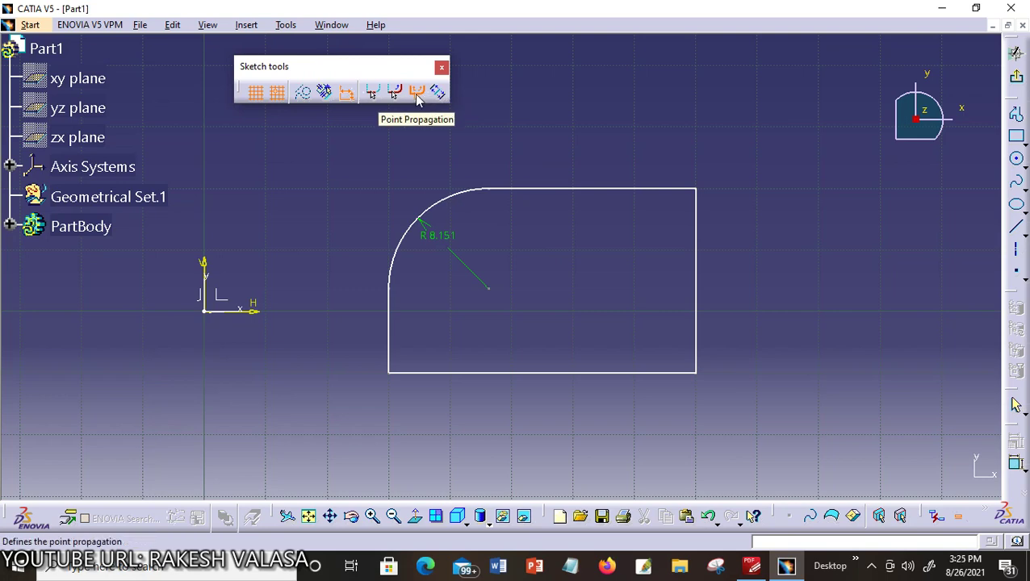
pyautogui.click(428, 219)
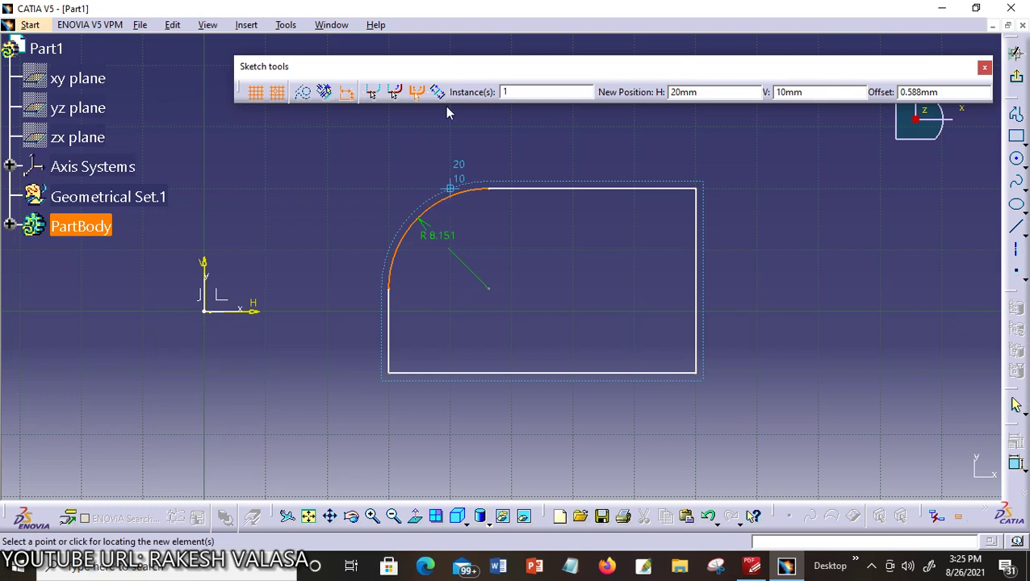
pyautogui.click(511, 92)
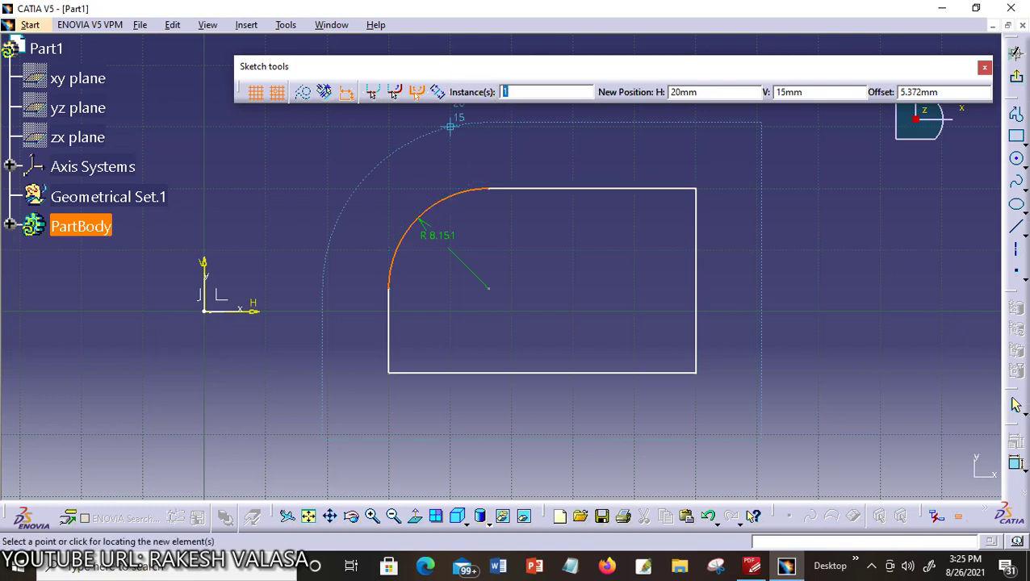
pyautogui.write('5')
pyautogui.click(439, 174)
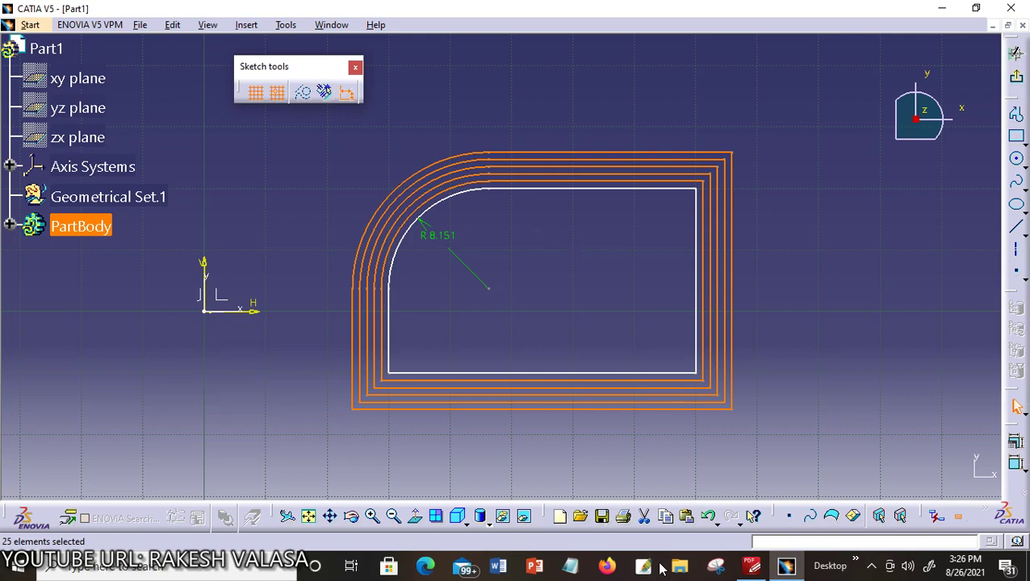
pyautogui.click(753, 566)
pyautogui.moveTo(1026, 150); pyautogui.dragTo(1024, 496)
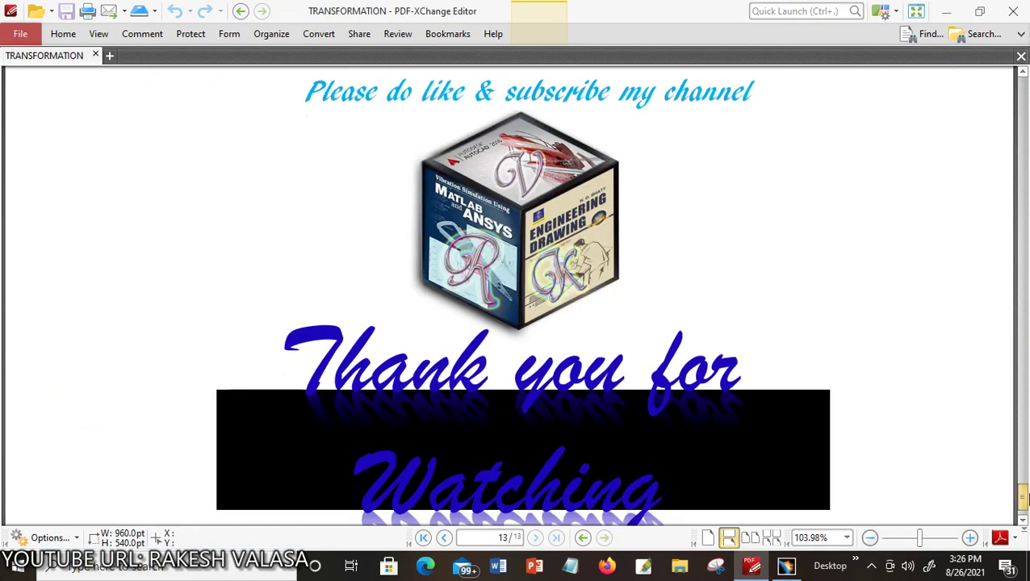